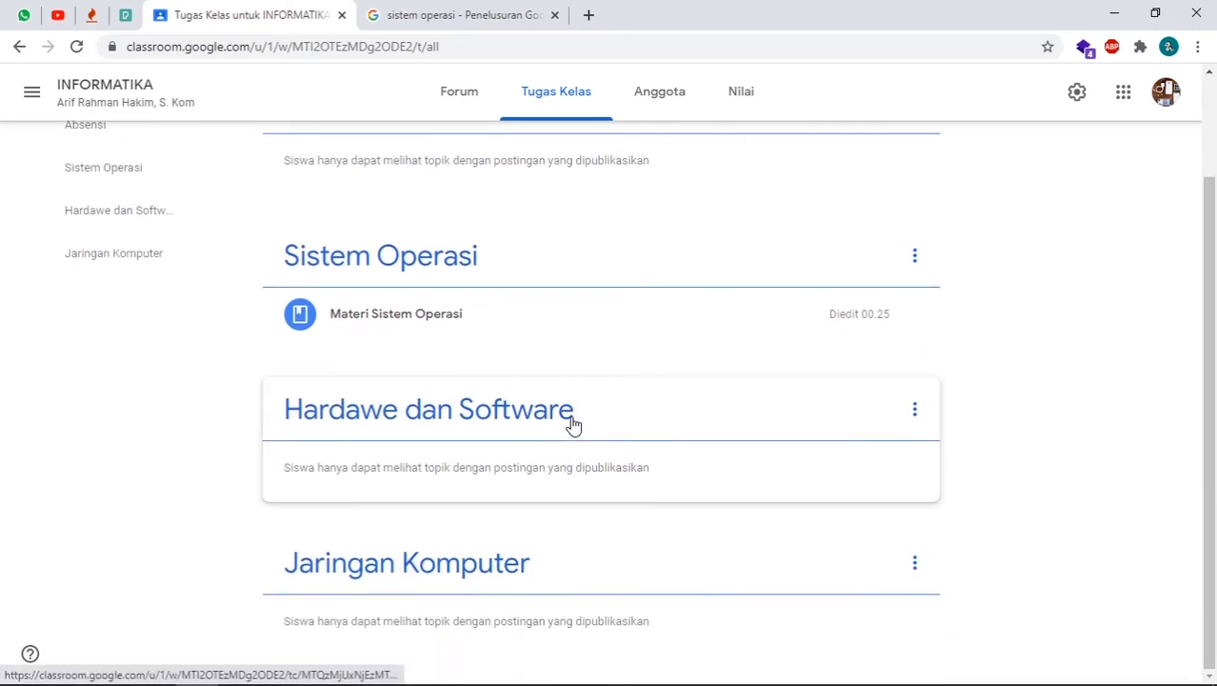
Start a new assignment (Tugas) in the INFORMATIKA class
{"action": "scroll", "coordinate": [533, 390], "scroll_direction": "up", "scroll_amount": 1}
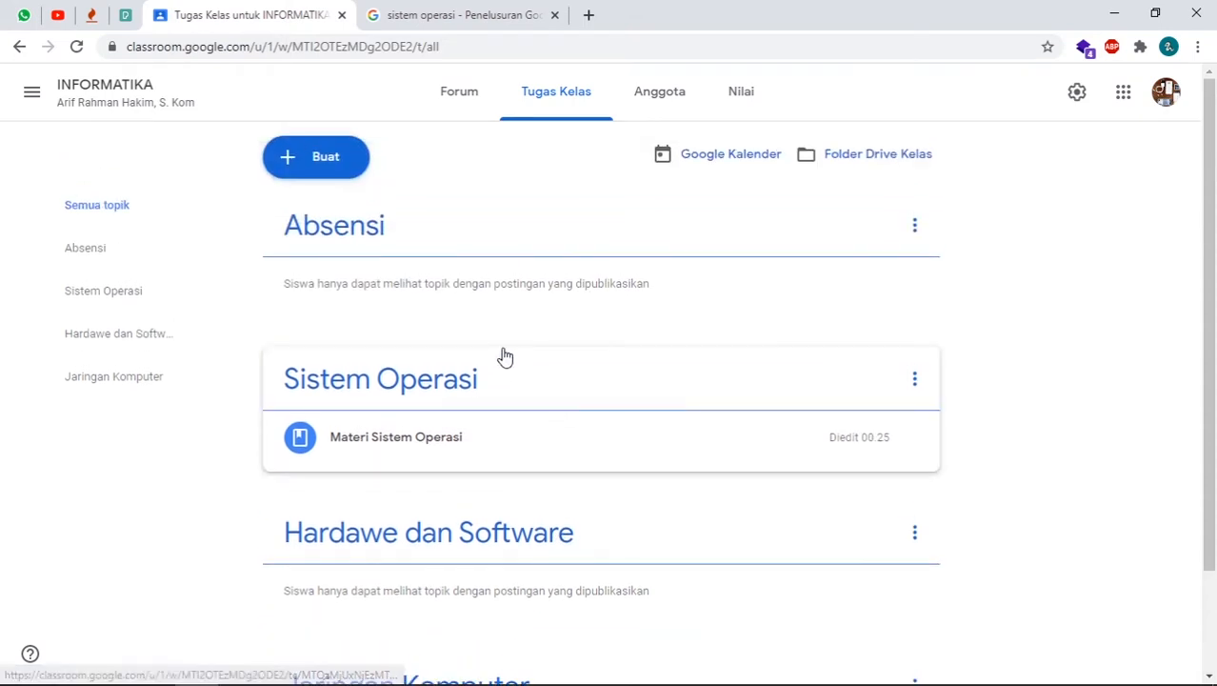
{"action": "left_click", "coordinate": [341, 160]}
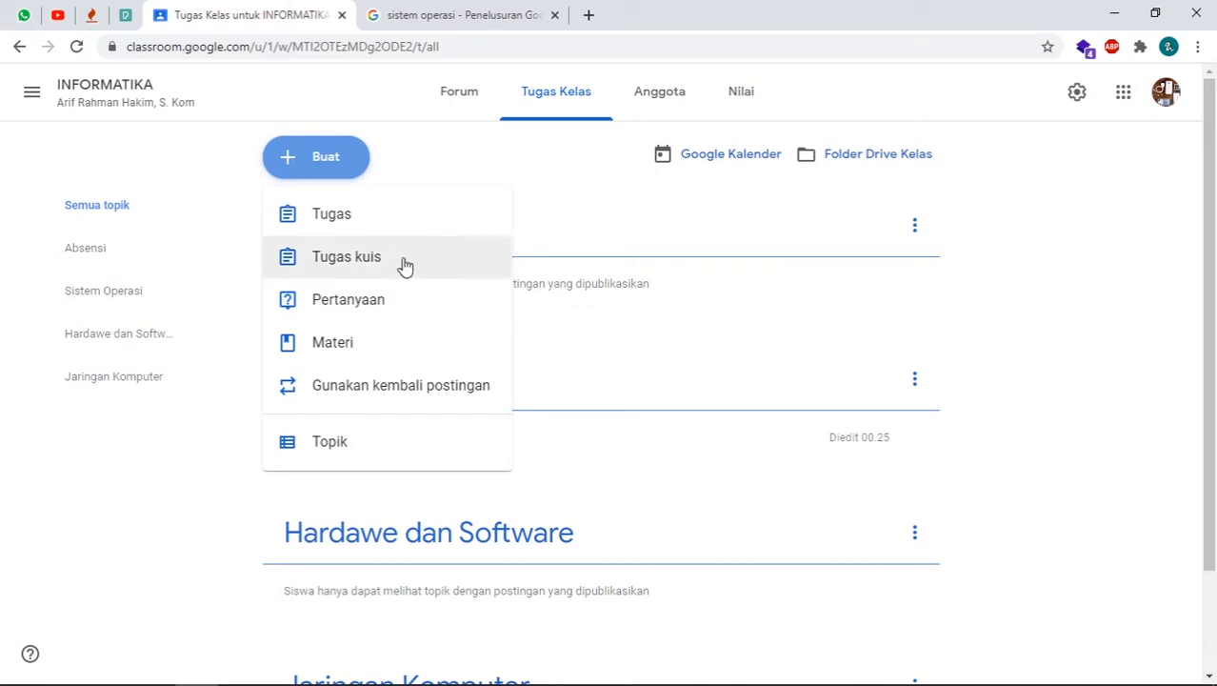
{"action": "left_click", "coordinate": [380, 227]}
{"action": "left_click", "coordinate": [732, 315]}
{"action": "left_click", "coordinate": [538, 275]}
{"action": "left_click", "coordinate": [427, 172]}
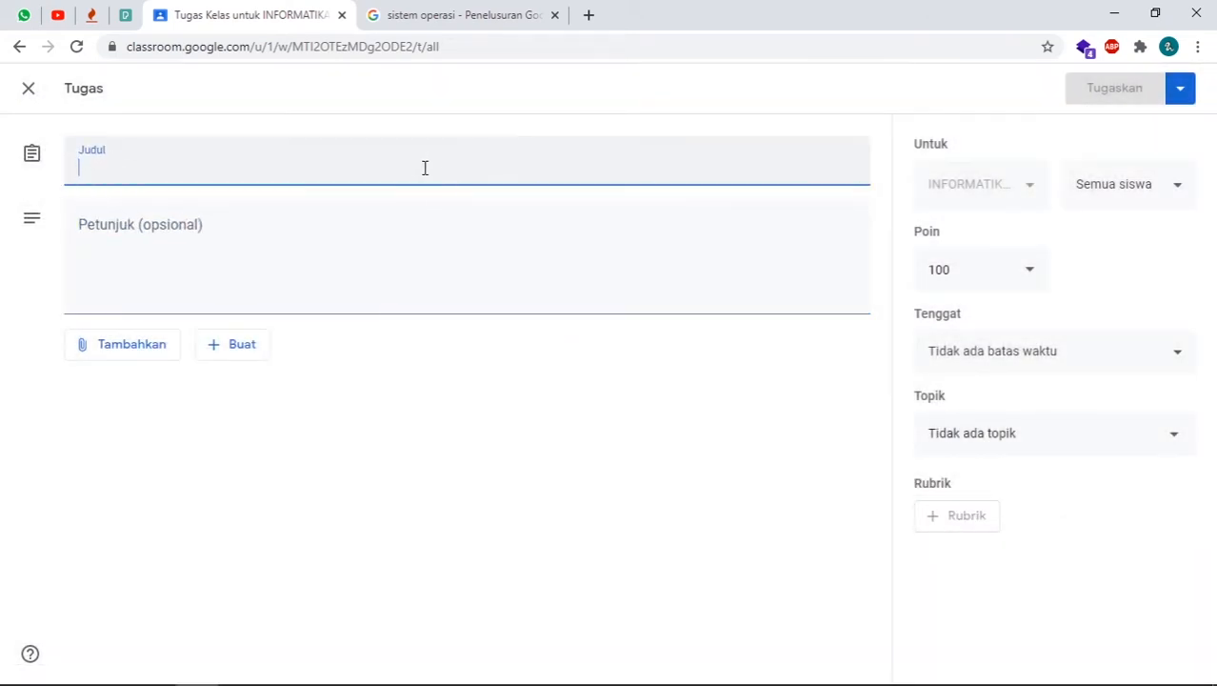
{"action": "left_click", "coordinate": [343, 242]}
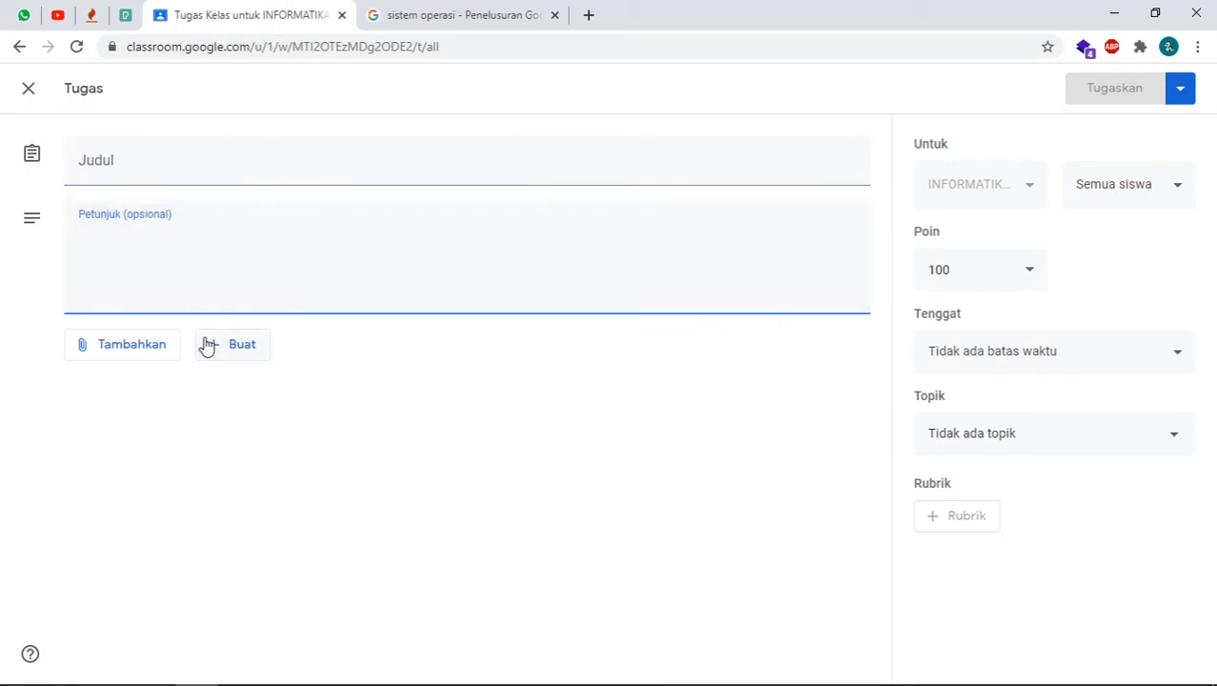
{"action": "left_click", "coordinate": [176, 351]}
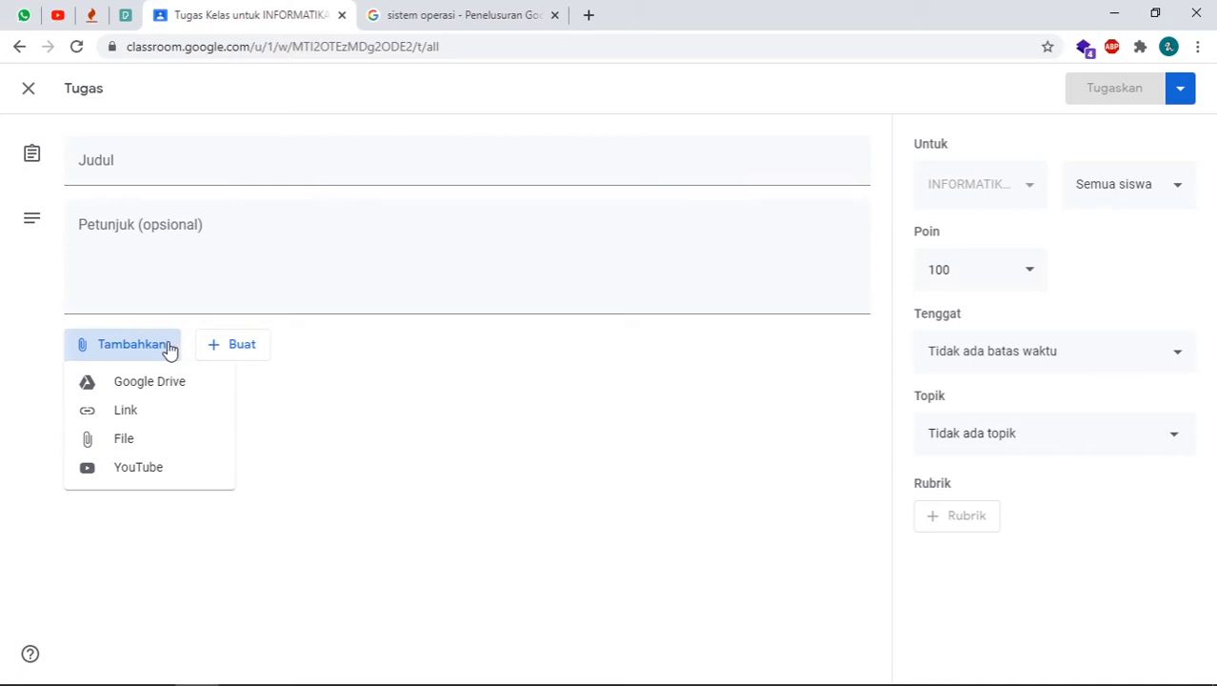
{"action": "left_click", "coordinate": [168, 350]}
{"action": "left_click", "coordinate": [240, 350]}
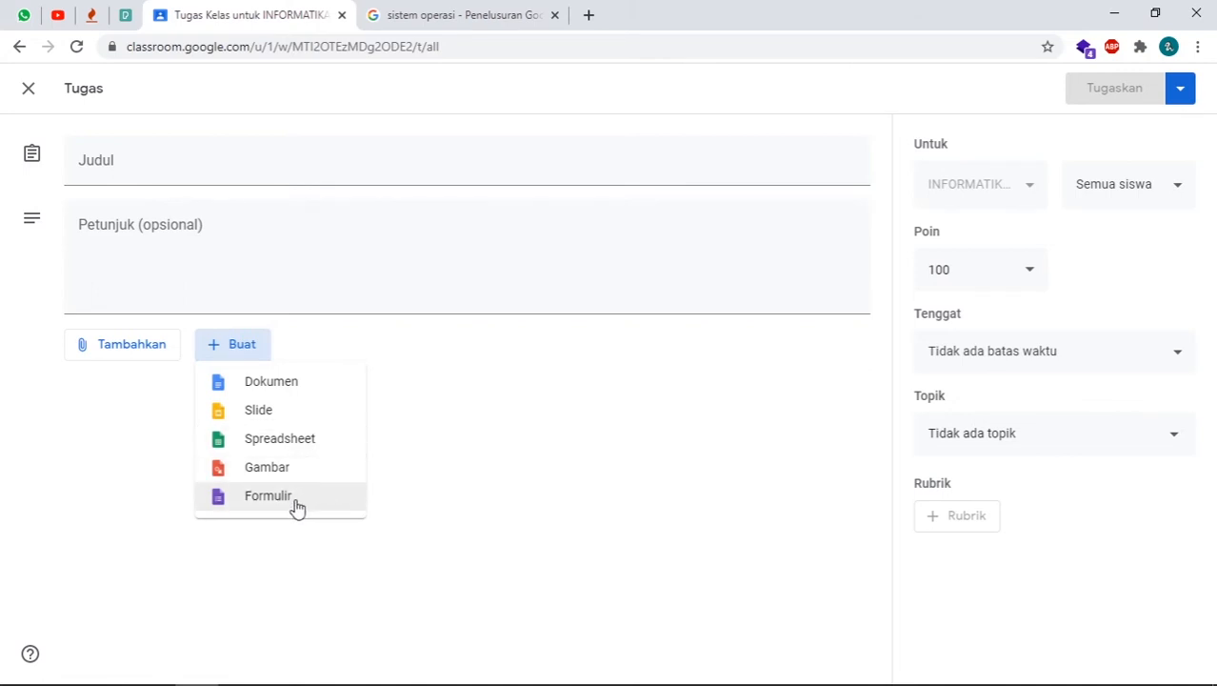
{"action": "left_click", "coordinate": [447, 488]}
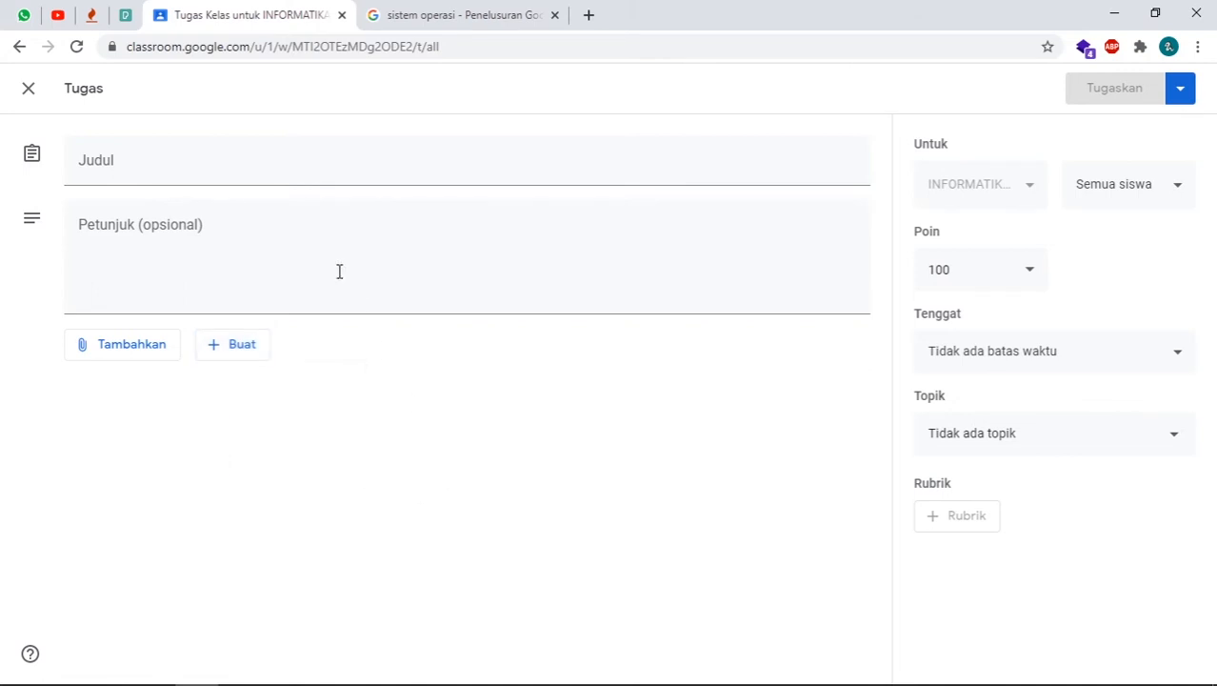
Enter "Tugas Hardare dan Software" as the assignment title
{"action": "left_click", "coordinate": [299, 171]}
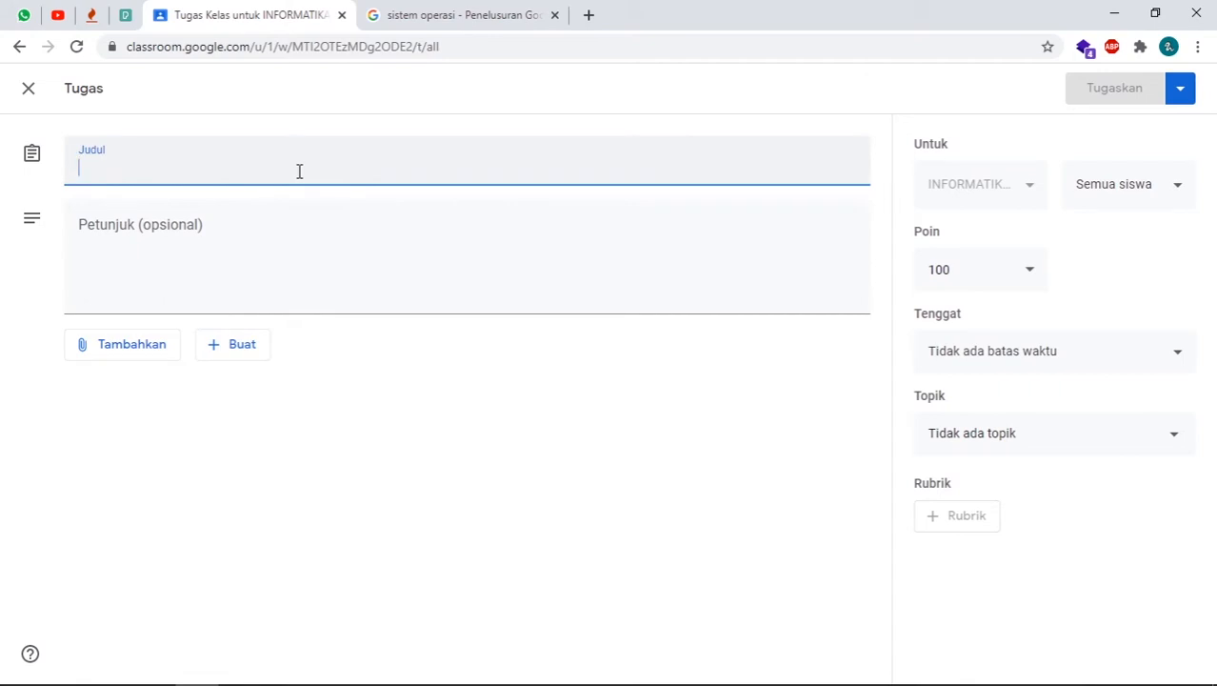
{"action": "type", "text": "Tugas "}
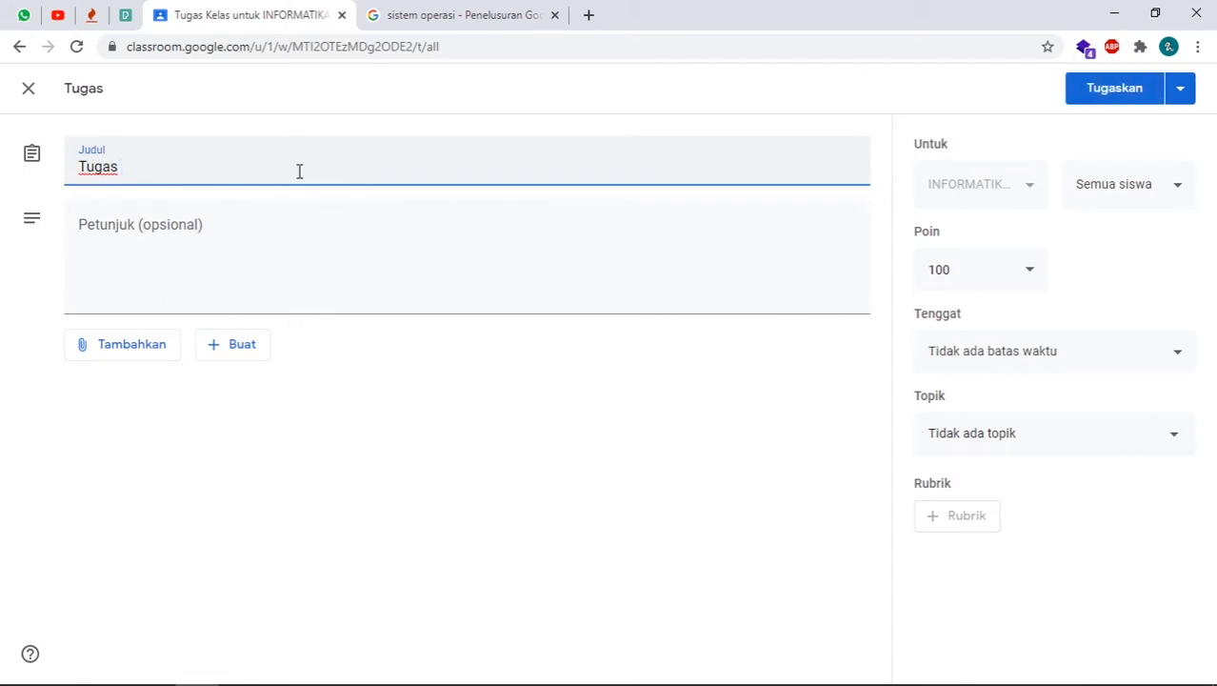
{"action": "type", "text": "Hardare dan Sof"}
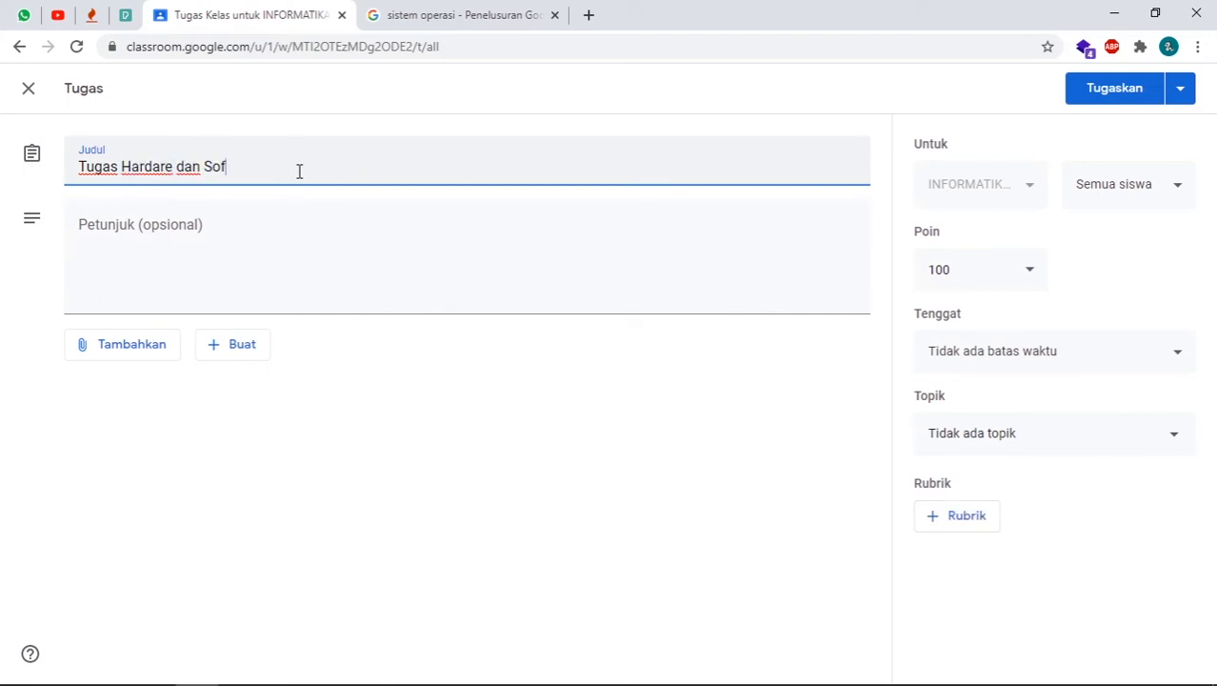
{"action": "type", "text": "tware"}
Enter the assignment instructions "Silahkan kerjakan tugas hardware dan software pada lampiran/file dibawah!"
{"action": "left_click", "coordinate": [230, 256]}
{"action": "type", "text": "Sila"}
{"action": "type", "text": "ka"}
{"action": "type", "text": "akn"}
{"action": "key", "text": "BackSpace"}
{"action": "key", "text": "BackSpace"}
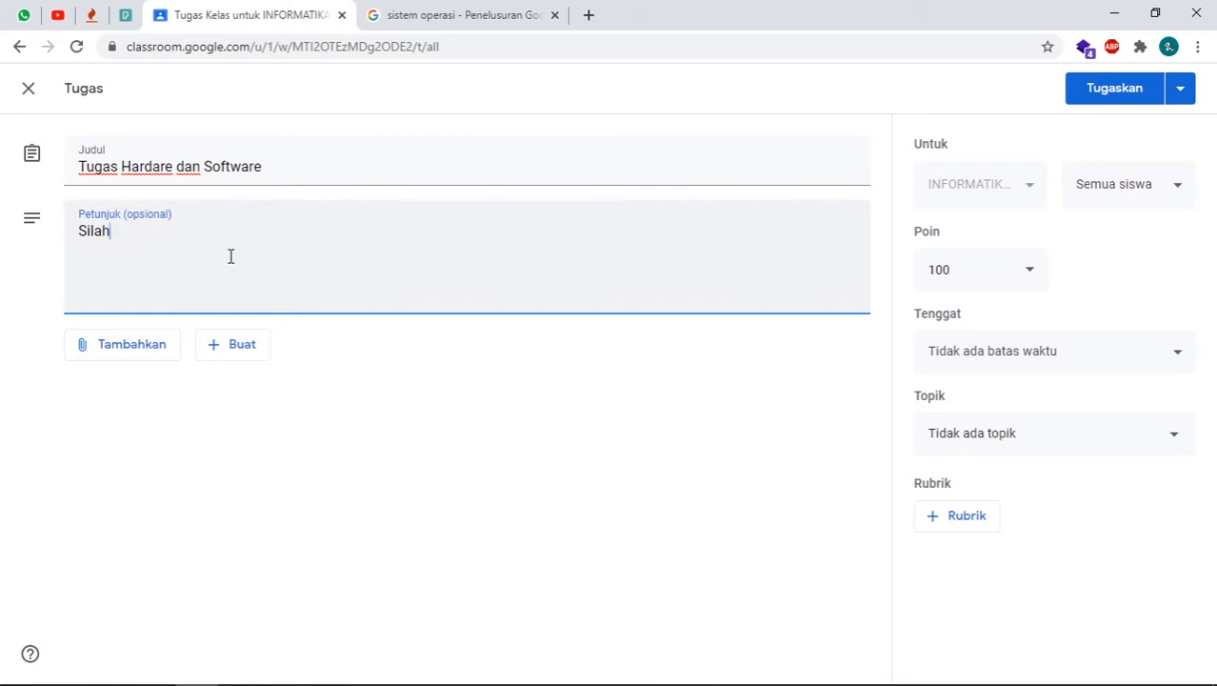
{"action": "type", "text": "kan "}
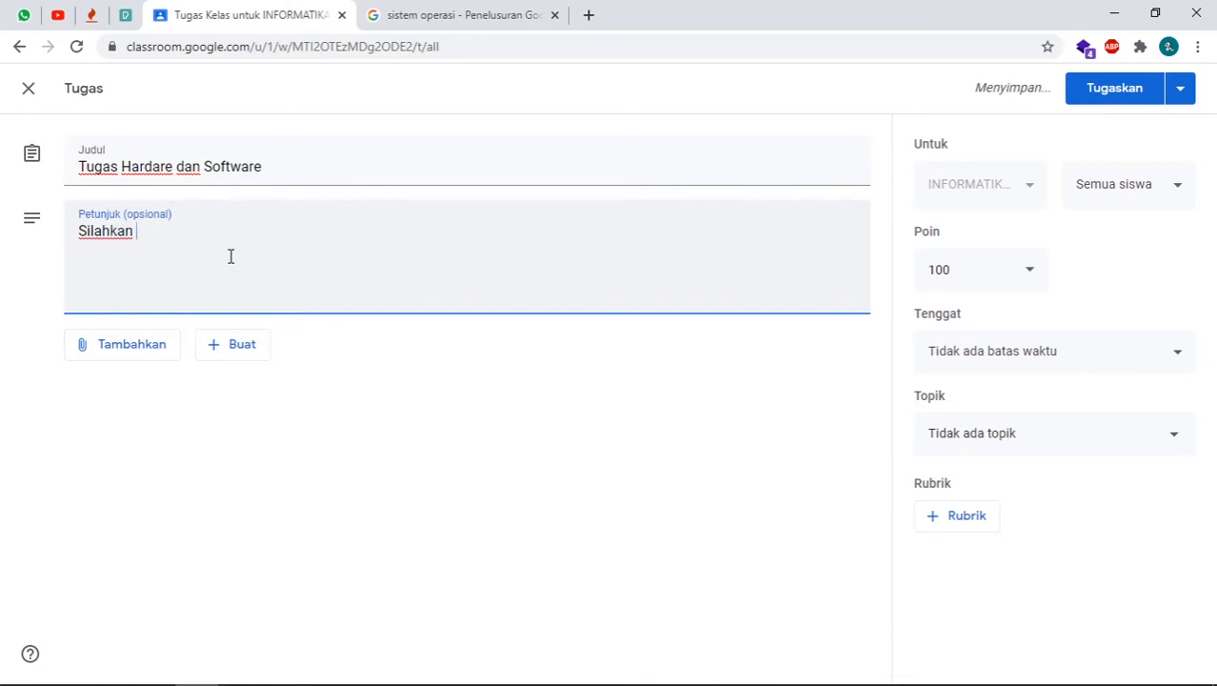
{"action": "type", "text": "kerjakan tugas hard"}
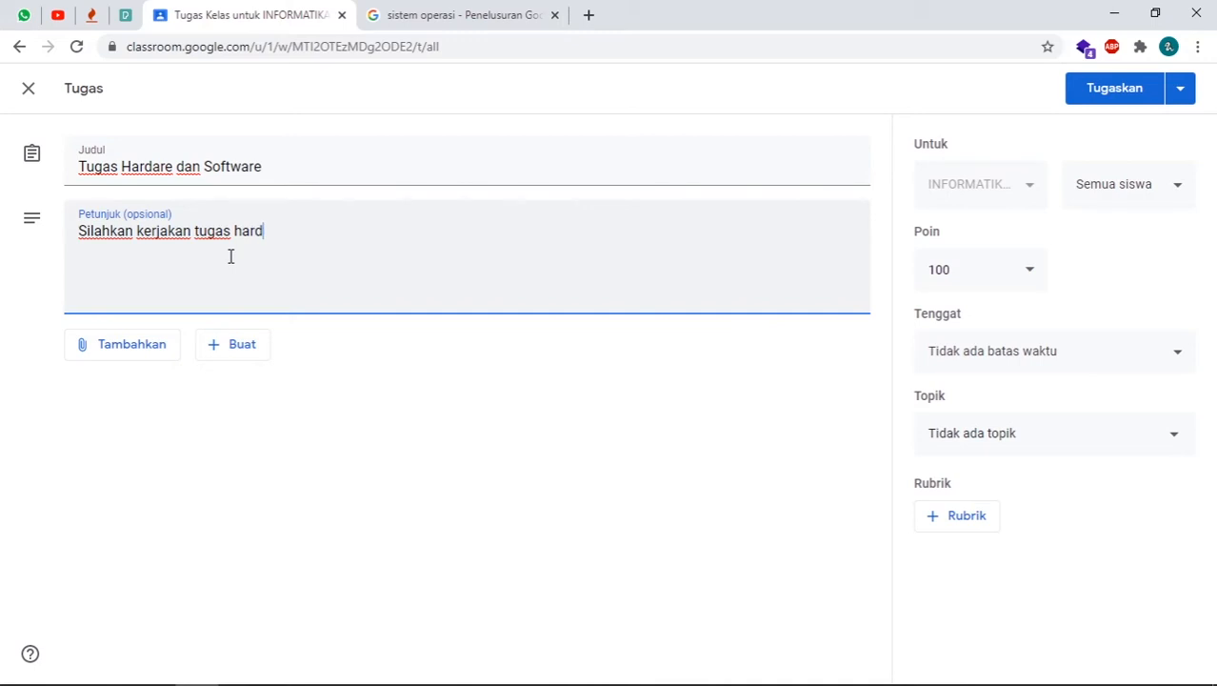
{"action": "type", "text": "arware "}
{"action": "type", "text": "dan sof"}
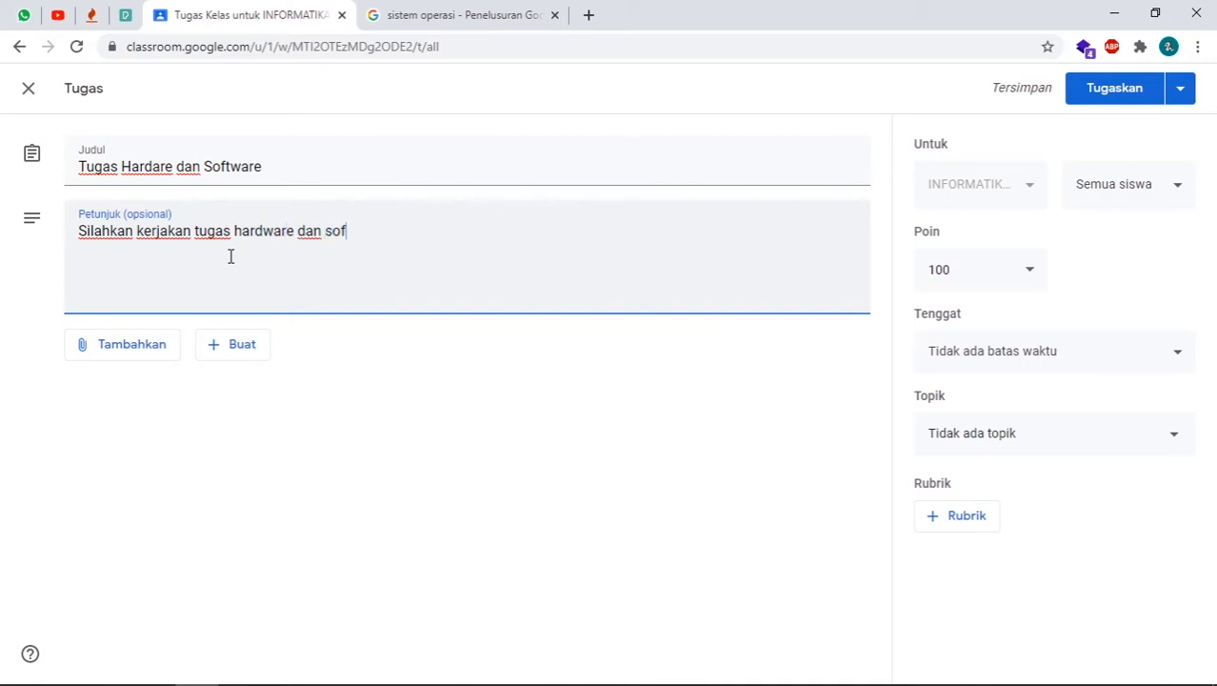
{"action": "type", "text": "tware pada "}
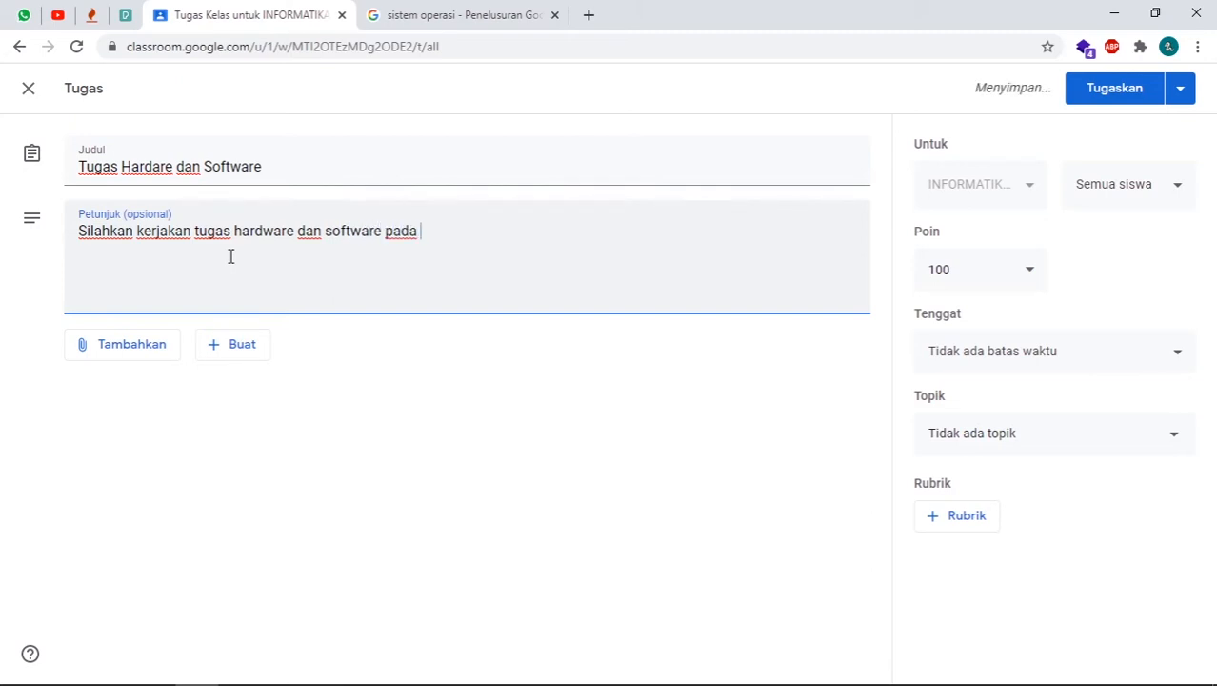
{"action": "type", "text": "lampiran"}
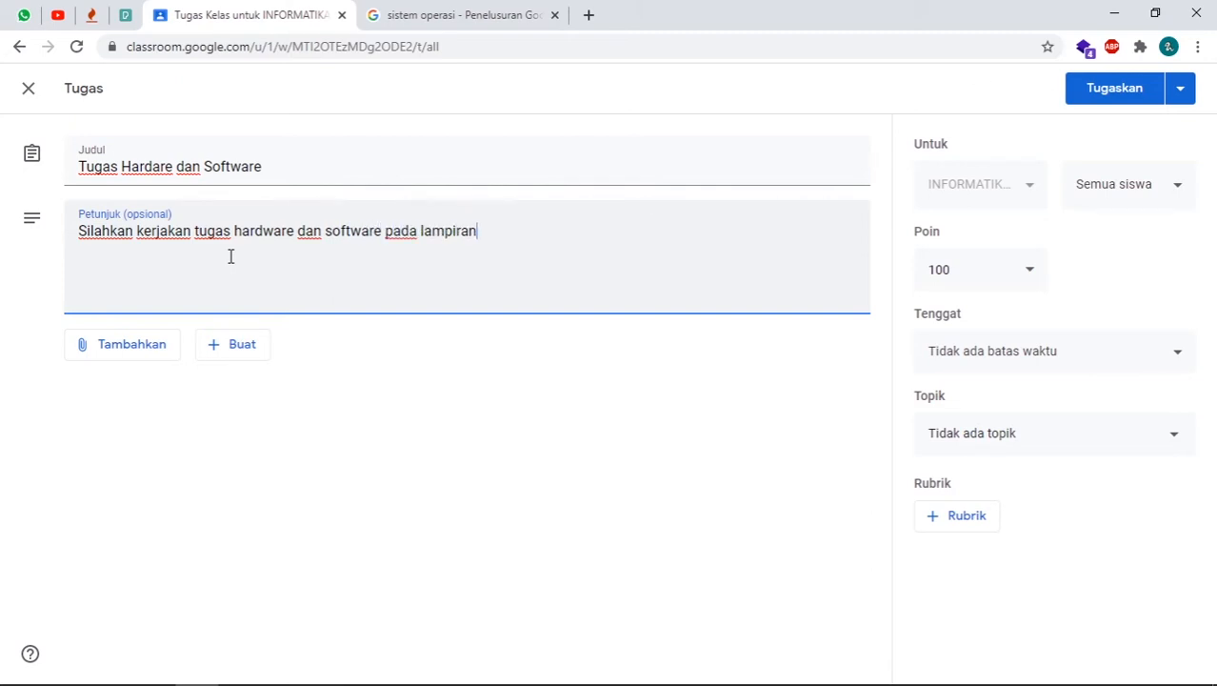
{"action": "type", "text": "/file "}
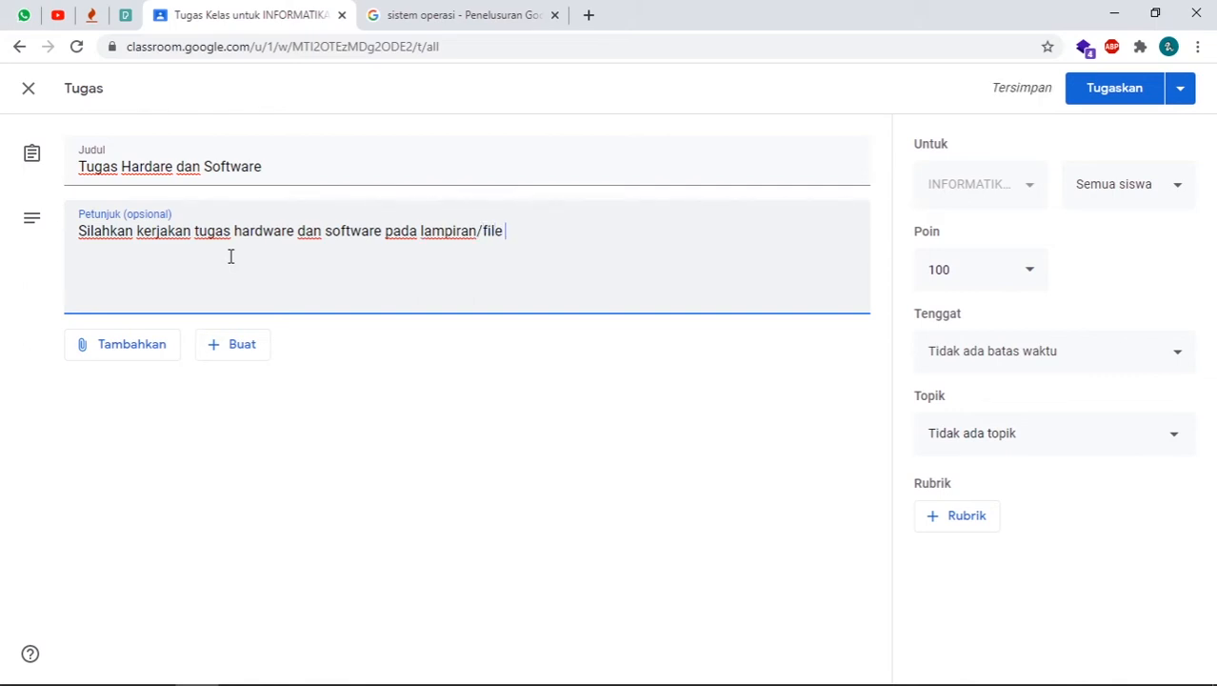
{"action": "type", "text": "dibawah"}
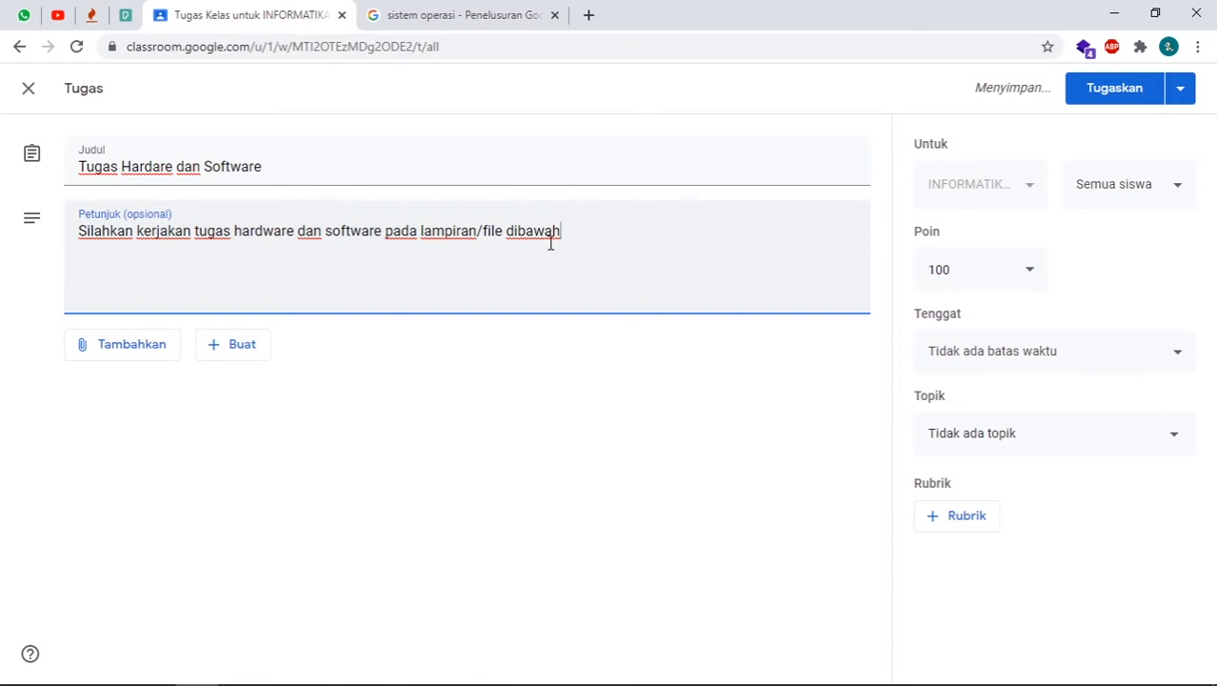
{"action": "type", "text": "!"}
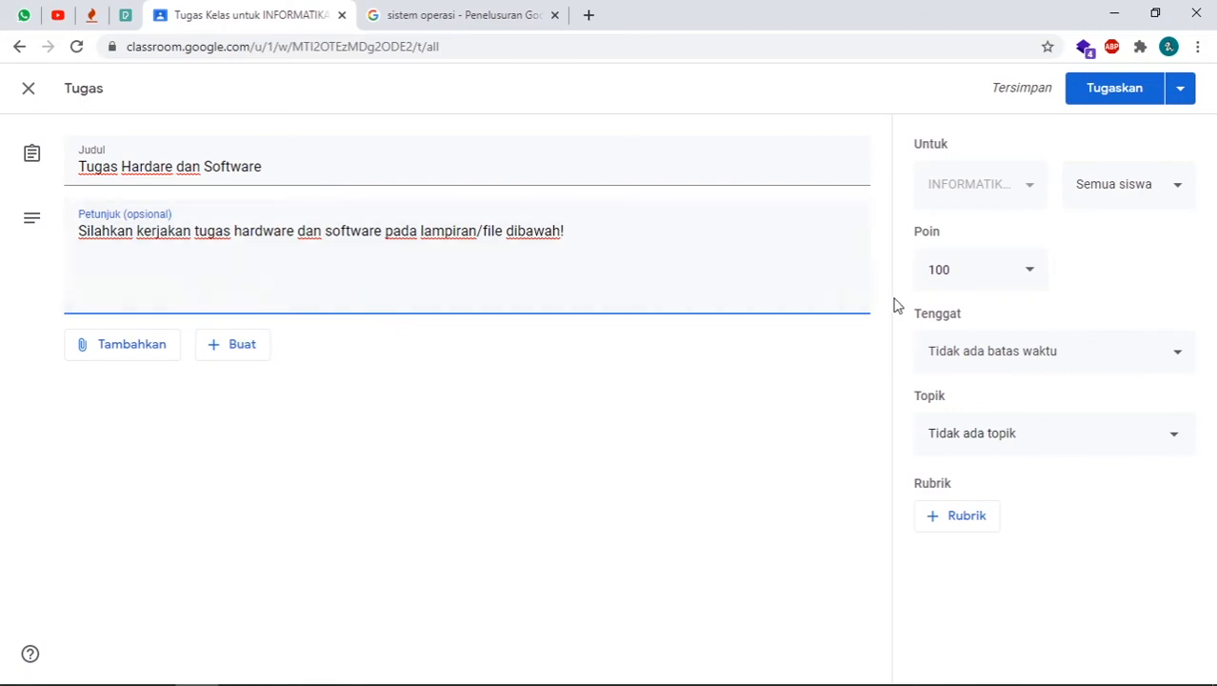
Set the assignment's maximum points to 40
{"action": "left_click", "coordinate": [979, 268]}
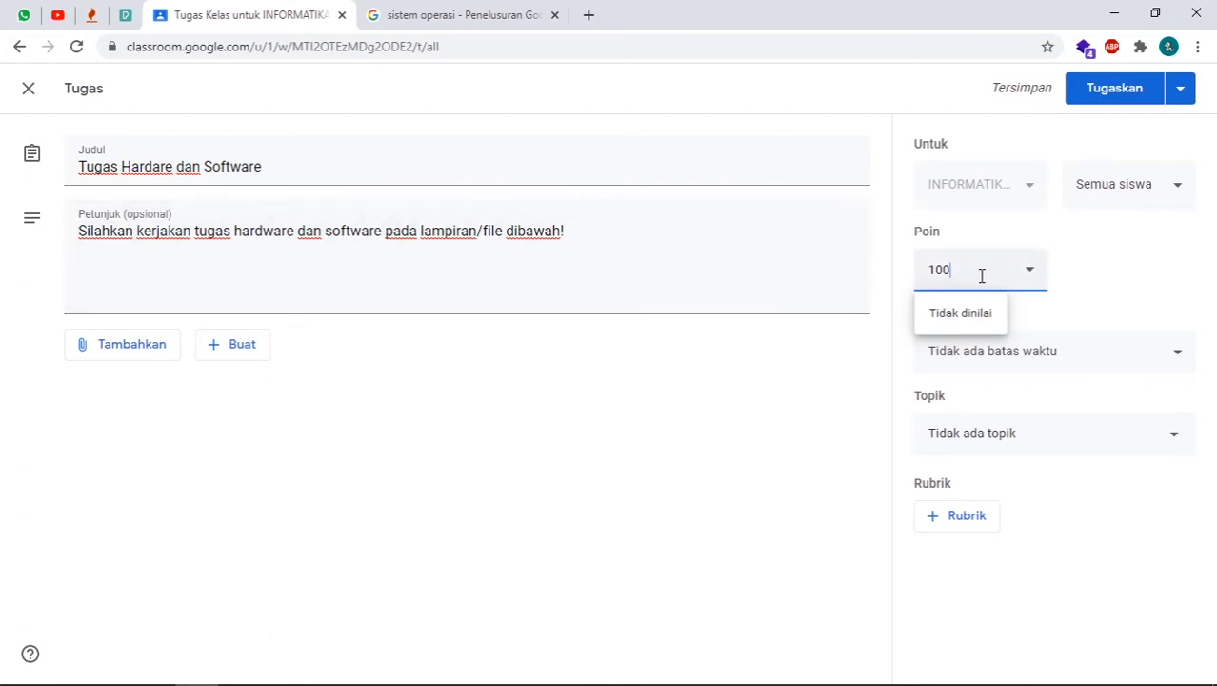
{"action": "left_click_drag", "start_coordinate": [978, 271], "coordinate": [895, 278]}
{"action": "type", "text": "40"}
{"action": "left_click", "coordinate": [1076, 264]}
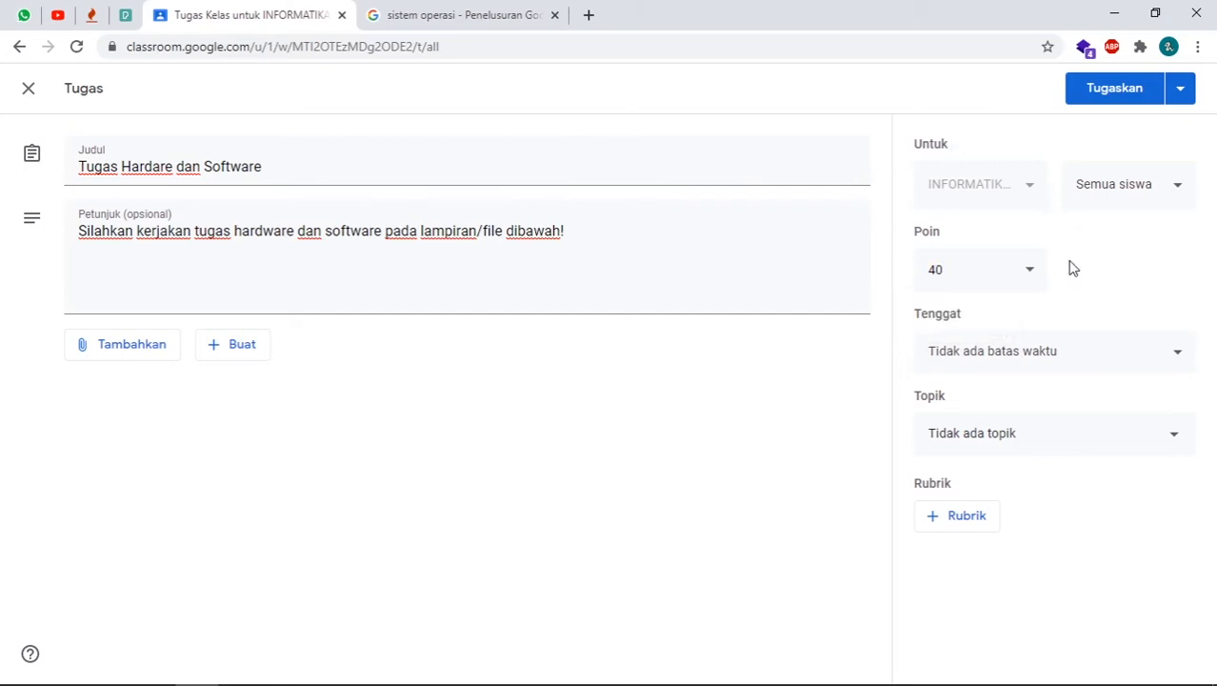
Set the assignment's due date to 27 Agu 2020 at 23.59 and file it under the topic "Hardawe dan Software"
{"action": "left_click", "coordinate": [1038, 354]}
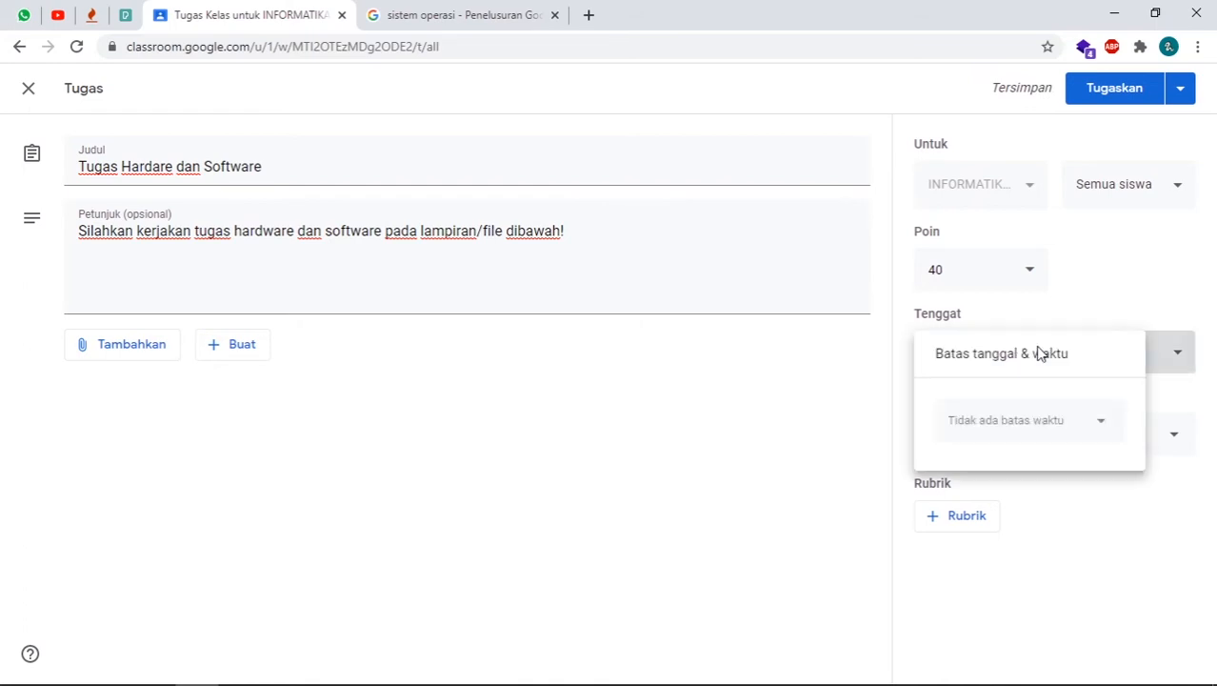
{"action": "left_click", "coordinate": [1091, 425]}
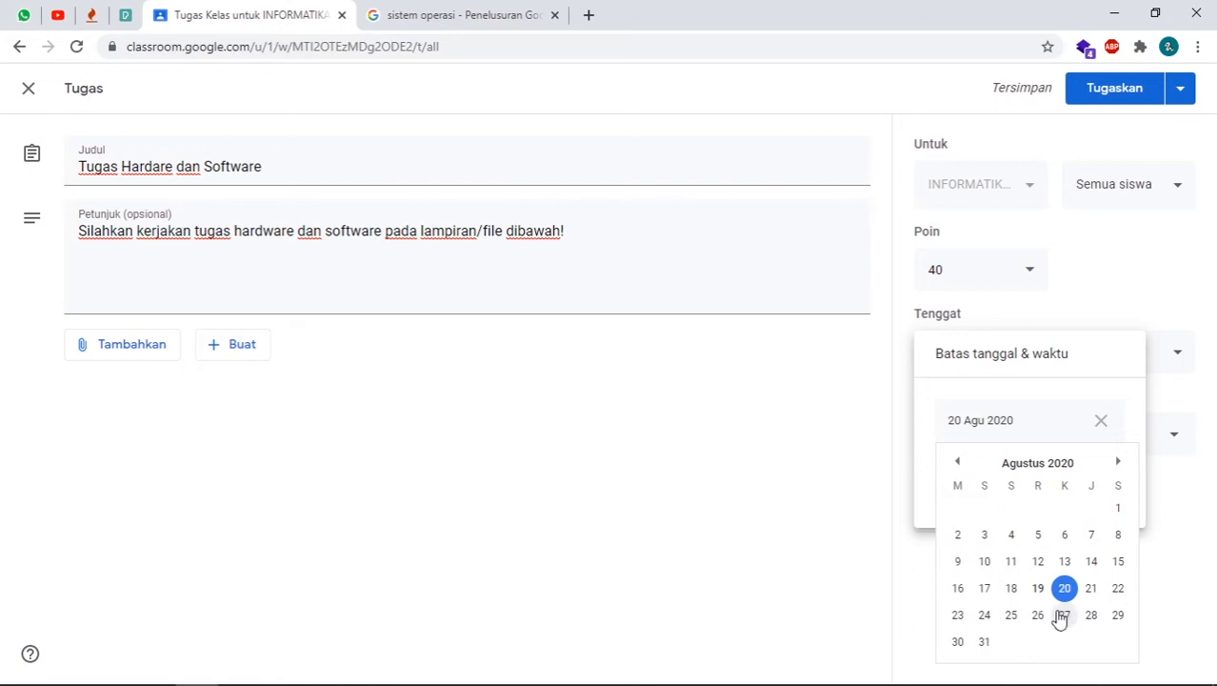
{"action": "left_click", "coordinate": [1063, 617]}
{"action": "left_click", "coordinate": [1019, 481]}
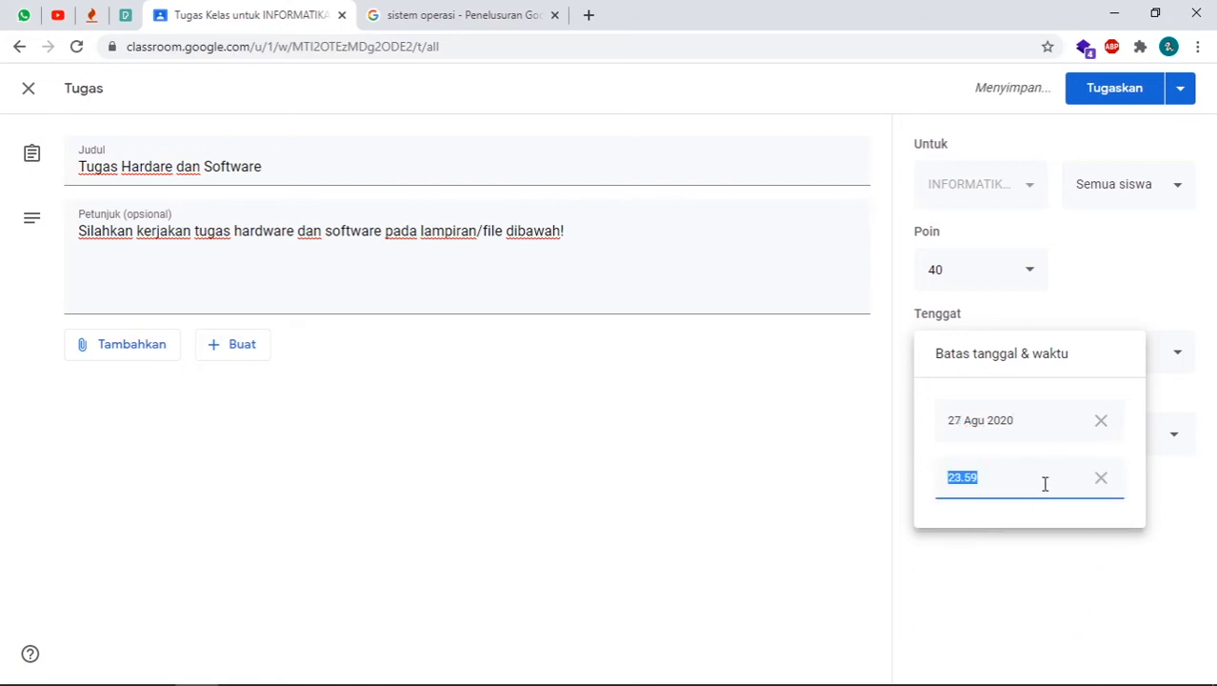
{"action": "left_click", "coordinate": [1120, 579]}
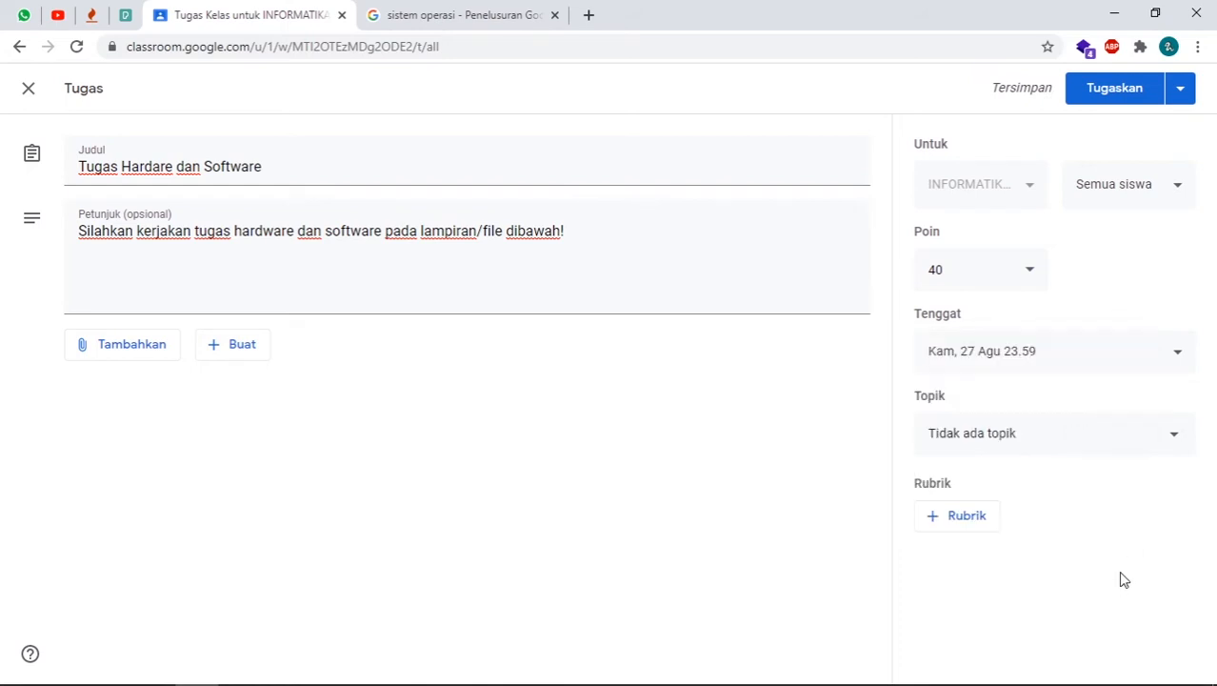
{"action": "left_click", "coordinate": [1012, 432]}
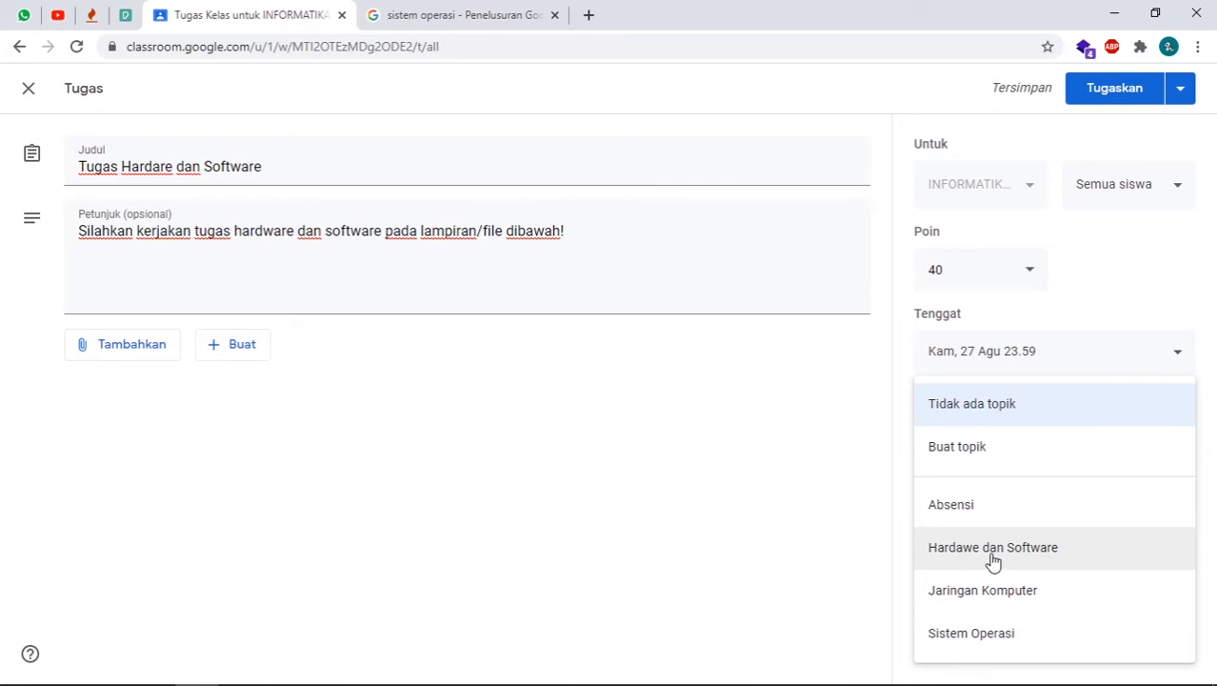
{"action": "left_click", "coordinate": [957, 564]}
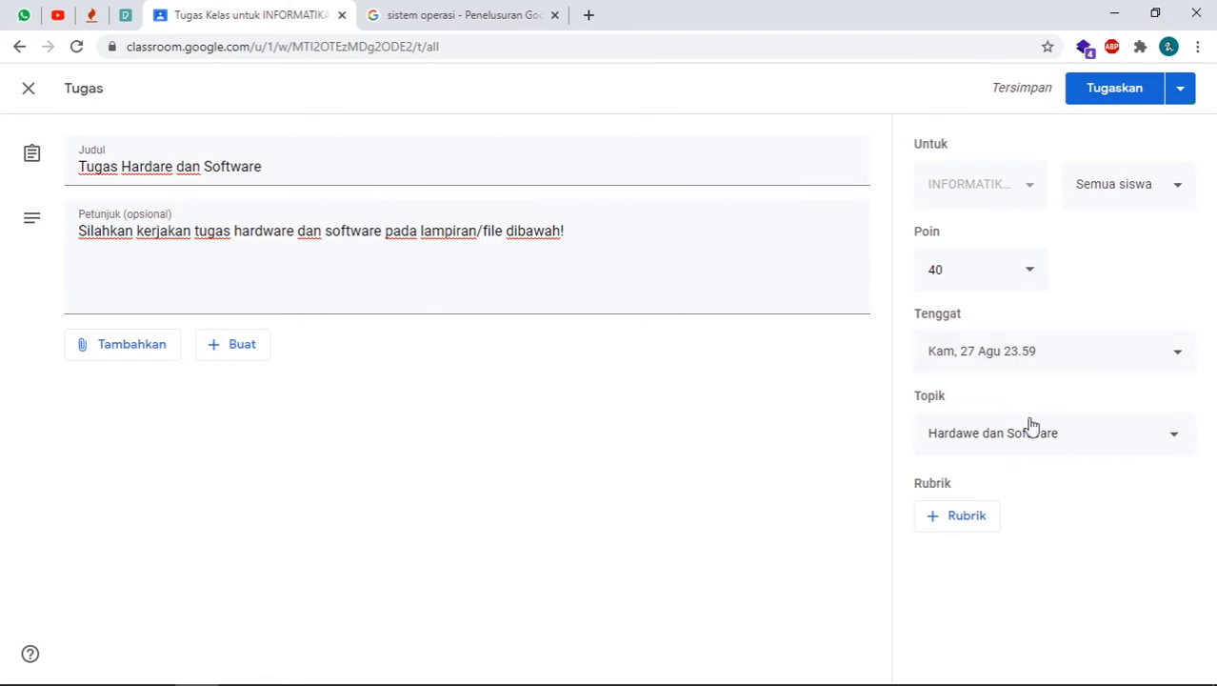
Create a new Google Form (Formulir) for the assignment and dismiss its introductory dialog
{"action": "left_click", "coordinate": [243, 344]}
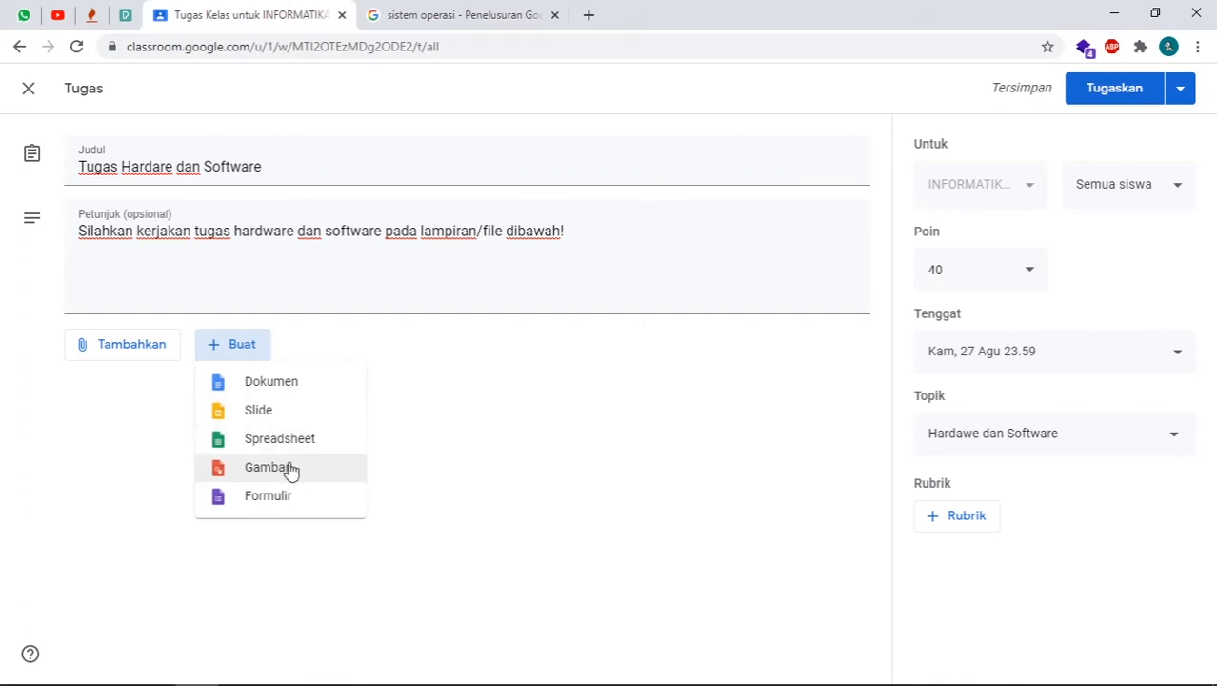
{"action": "left_click", "coordinate": [470, 416]}
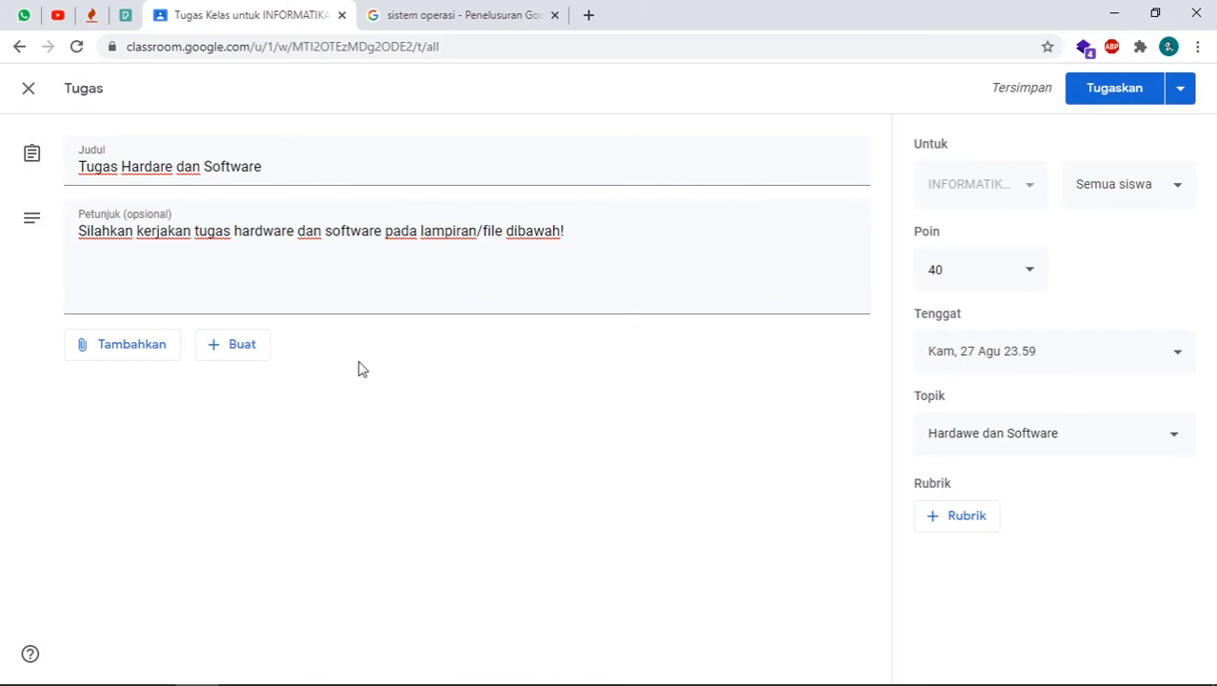
{"action": "left_click", "coordinate": [243, 349]}
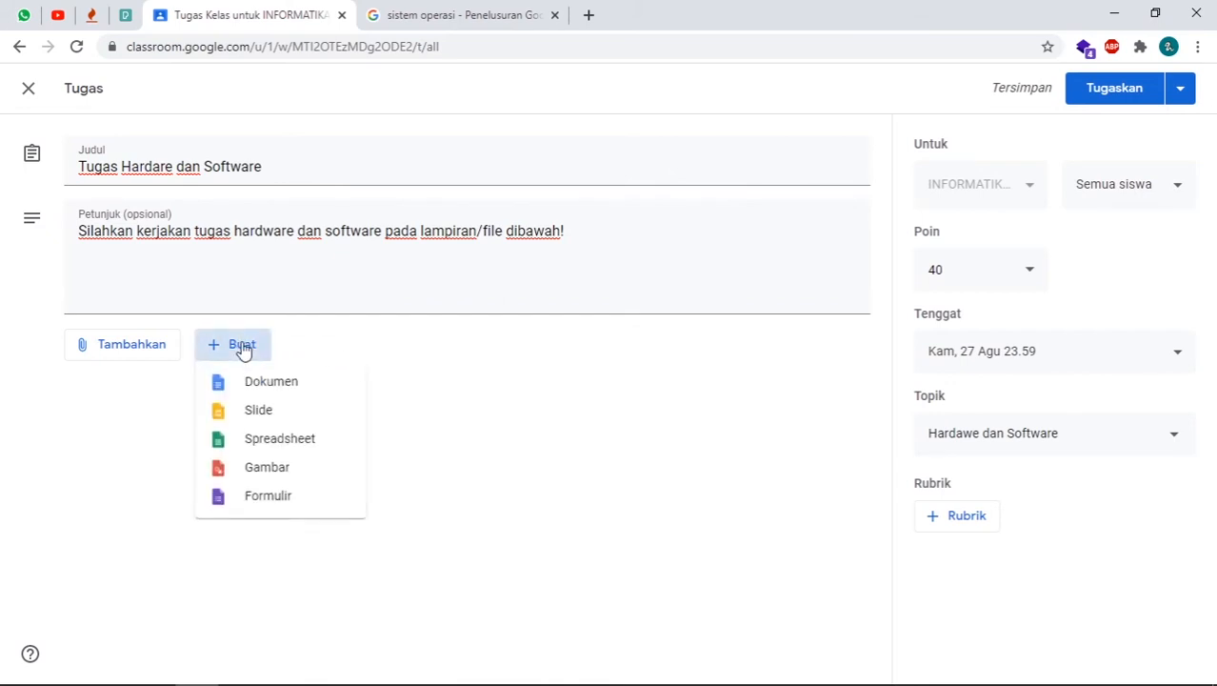
{"action": "left_click", "coordinate": [270, 501]}
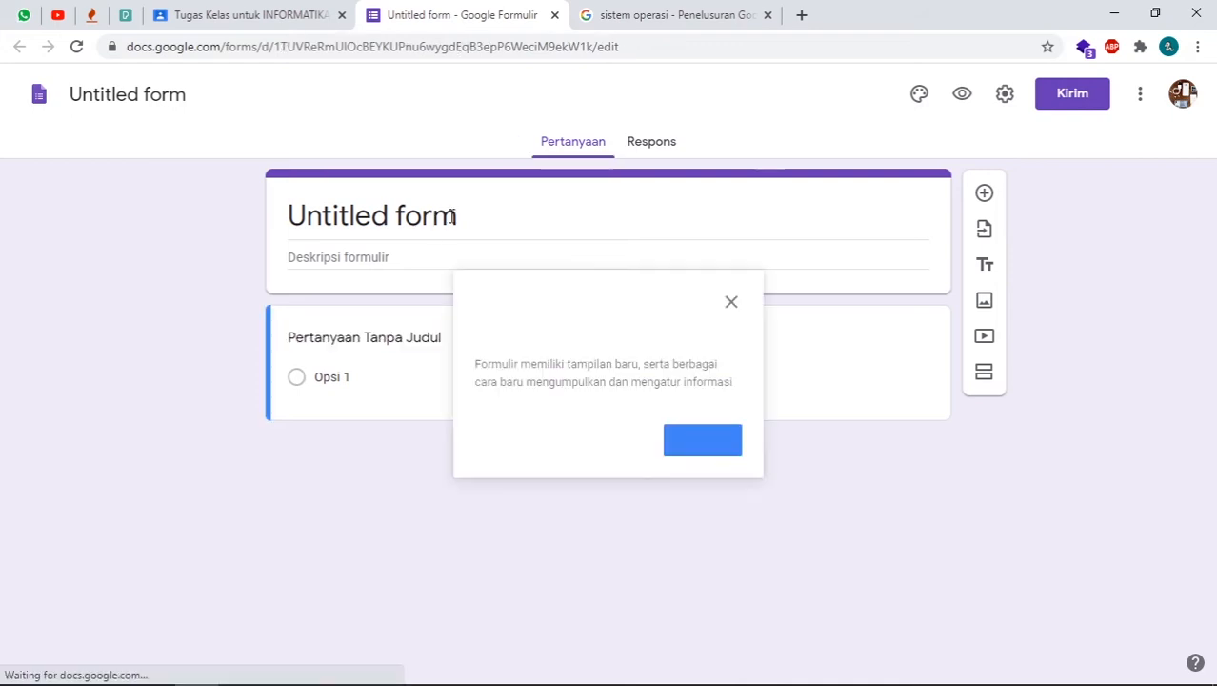
{"action": "left_click", "coordinate": [730, 303]}
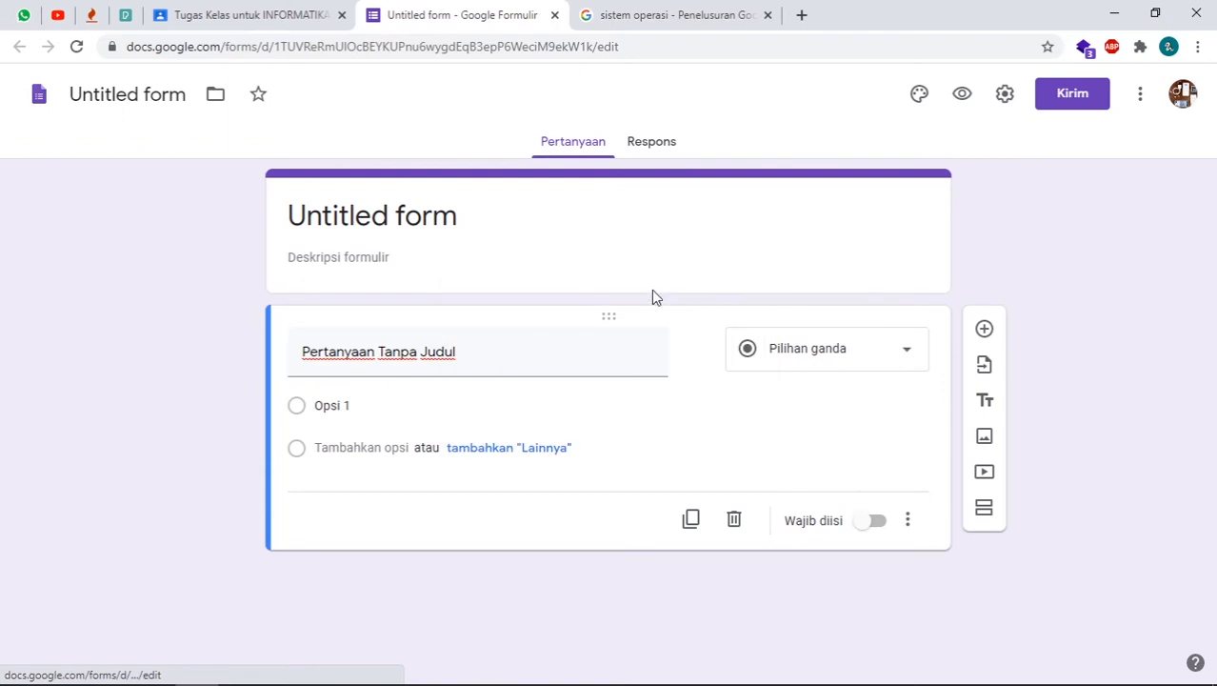
Replace the form's title with "Tugas Esay"
{"action": "left_click", "coordinate": [487, 221]}
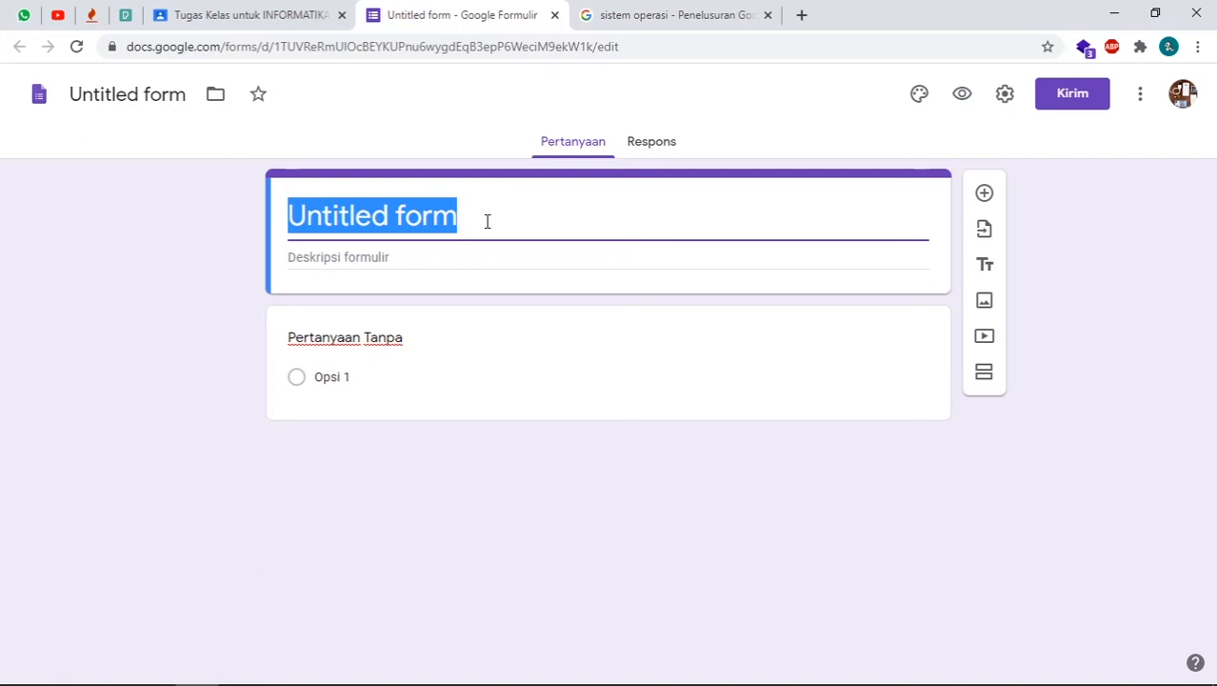
{"action": "type", "text": "TUgas"}
{"action": "key", "text": "BackSpace"}
{"action": "key", "text": "BackSpace"}
{"action": "key", "text": "BackSpace"}
{"action": "key", "text": "BackSpace"}
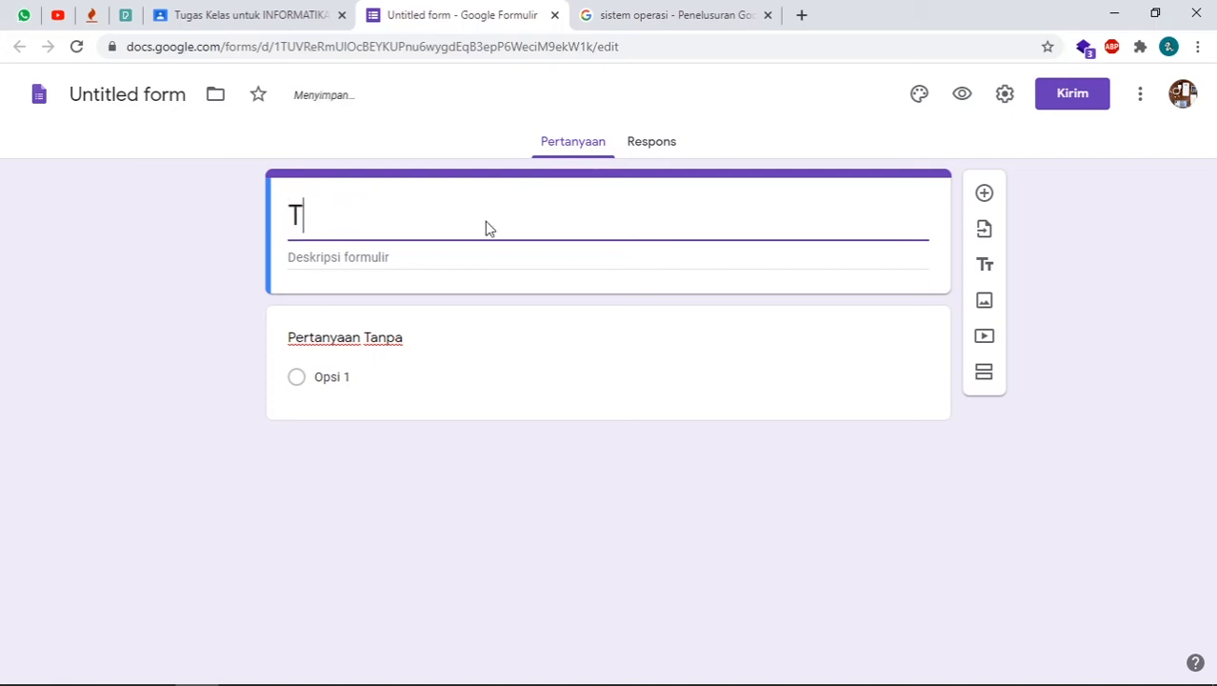
{"action": "type", "text": "ui"}
{"action": "key", "text": "BackSpace"}
{"action": "type", "text": "gas "}
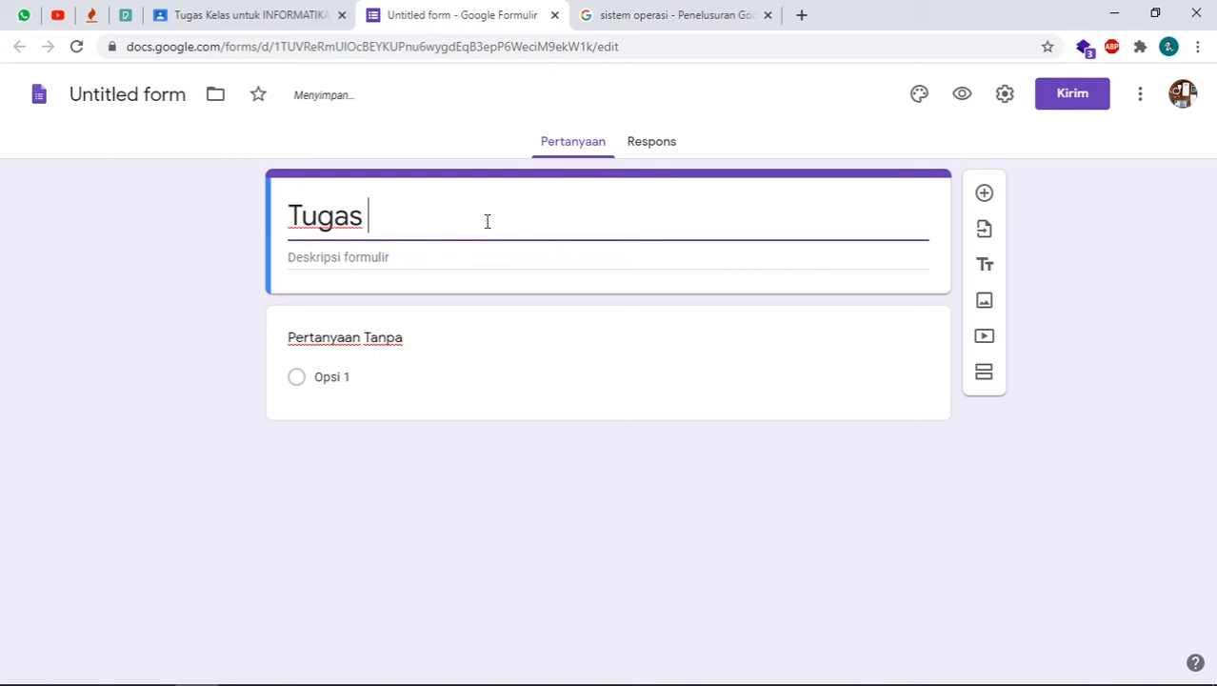
{"action": "type", "text": "EWsa"}
{"action": "key", "text": "BackSpace"}
{"action": "key", "text": "BackSpace"}
{"action": "key", "text": "BackSpace"}
{"action": "type", "text": "say"}
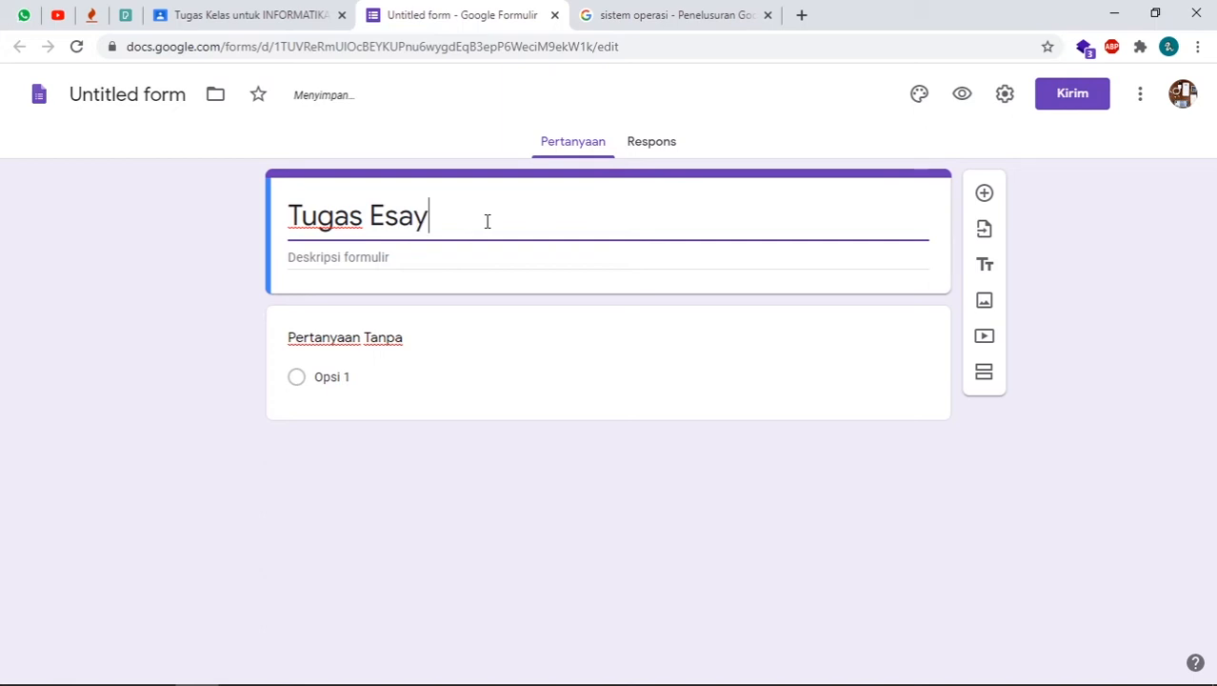
Set the first question's answer type to Paragraf
{"action": "left_click", "coordinate": [387, 338]}
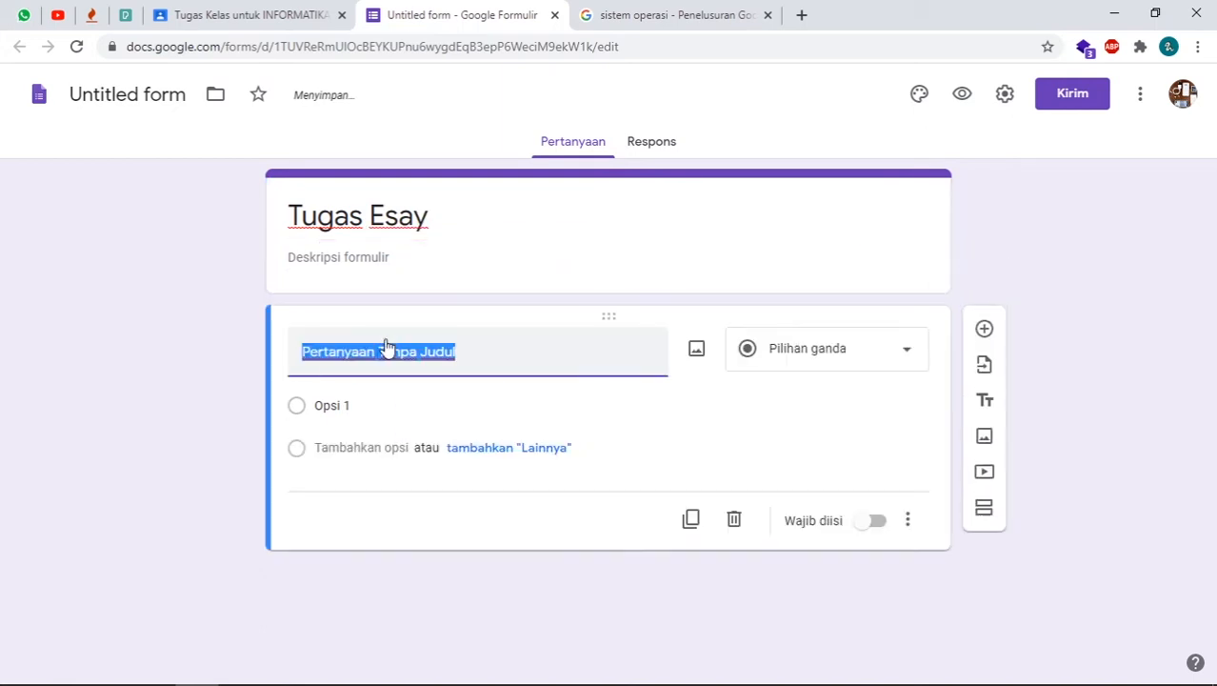
{"action": "left_click", "coordinate": [815, 359]}
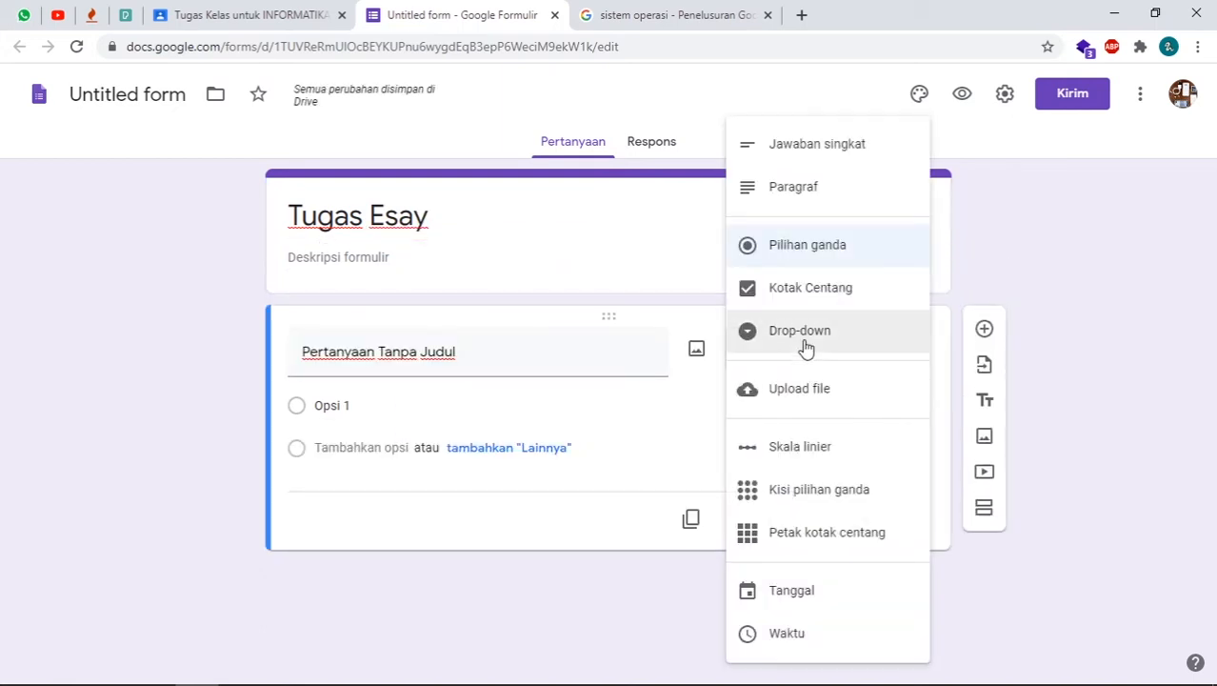
{"action": "left_click", "coordinate": [812, 204]}
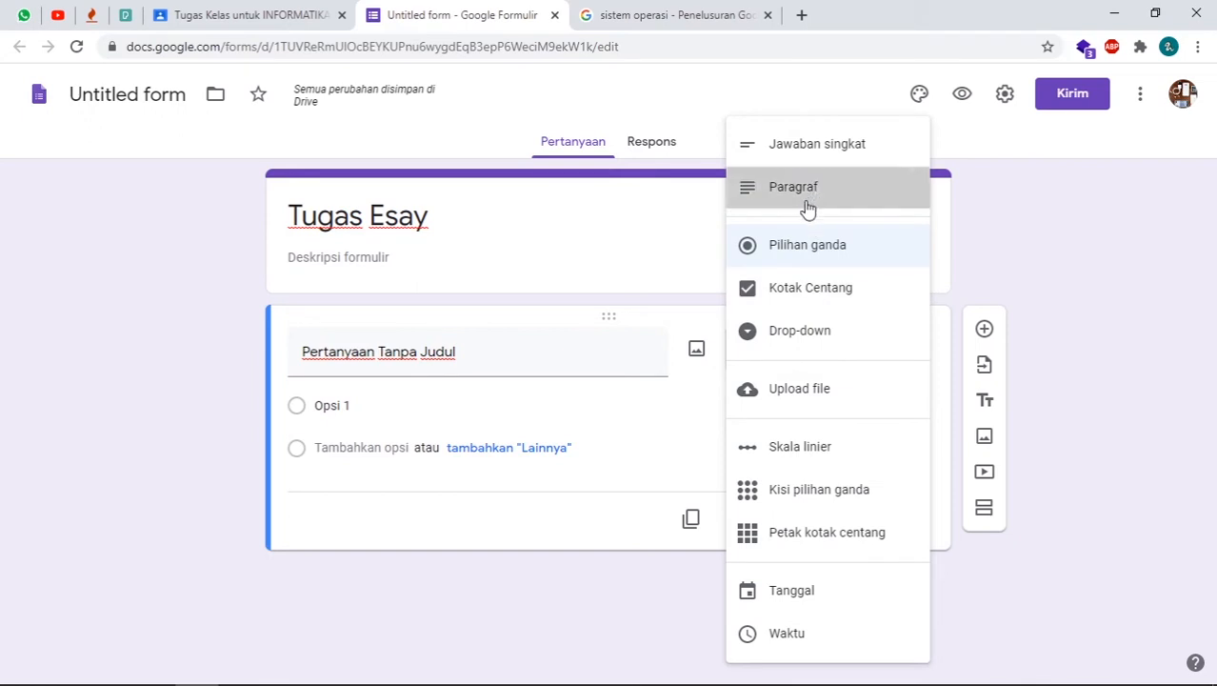
Enter "Sebutkan apa saja perangkat keras komputer, minimal 20 hardware" as the first question's text
{"action": "left_click", "coordinate": [484, 351]}
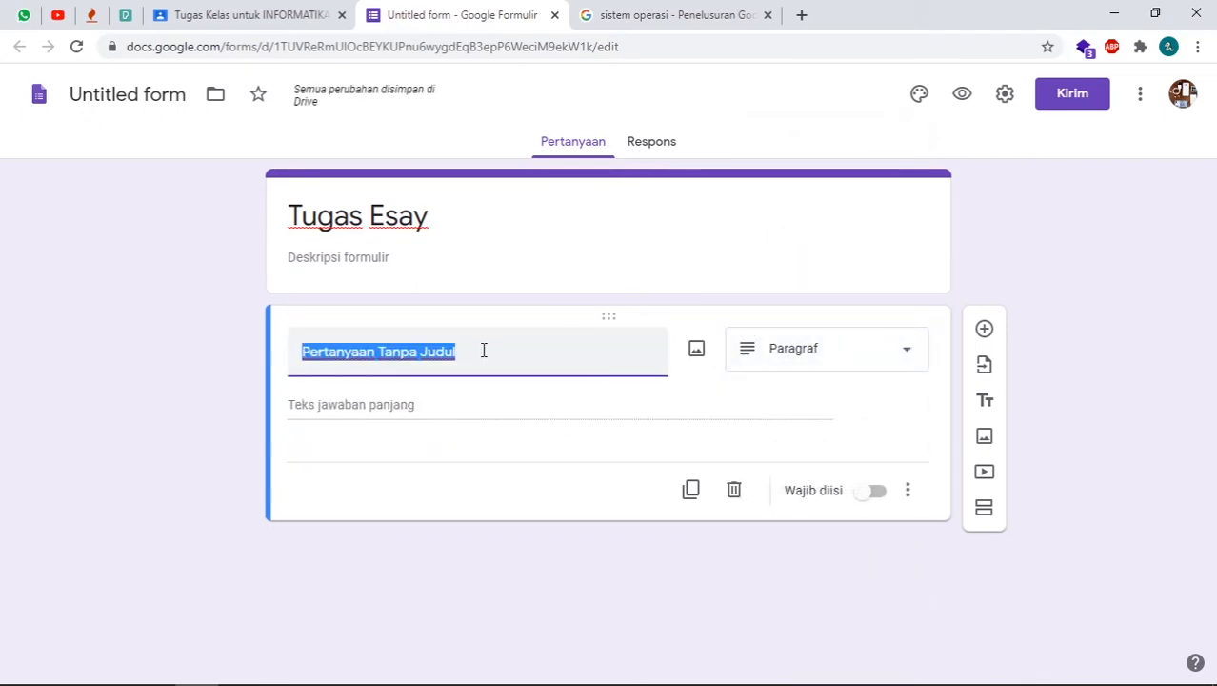
{"action": "type", "text": "Sebu"}
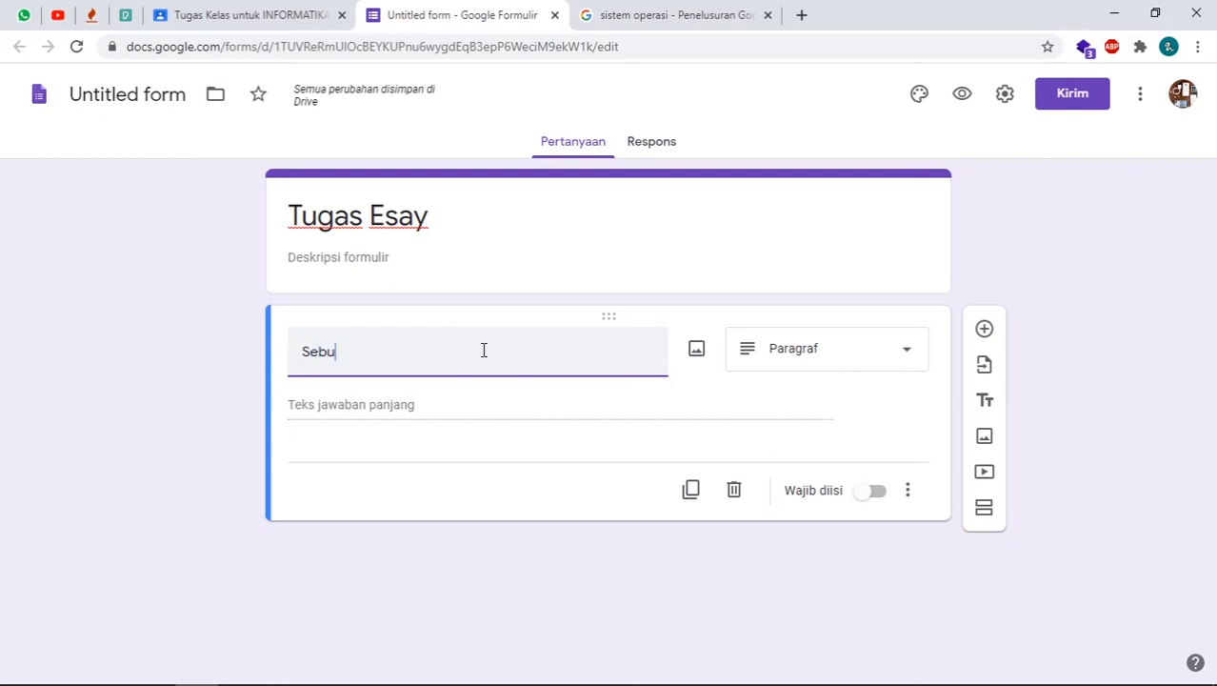
{"action": "type", "text": "tkan apa saja"}
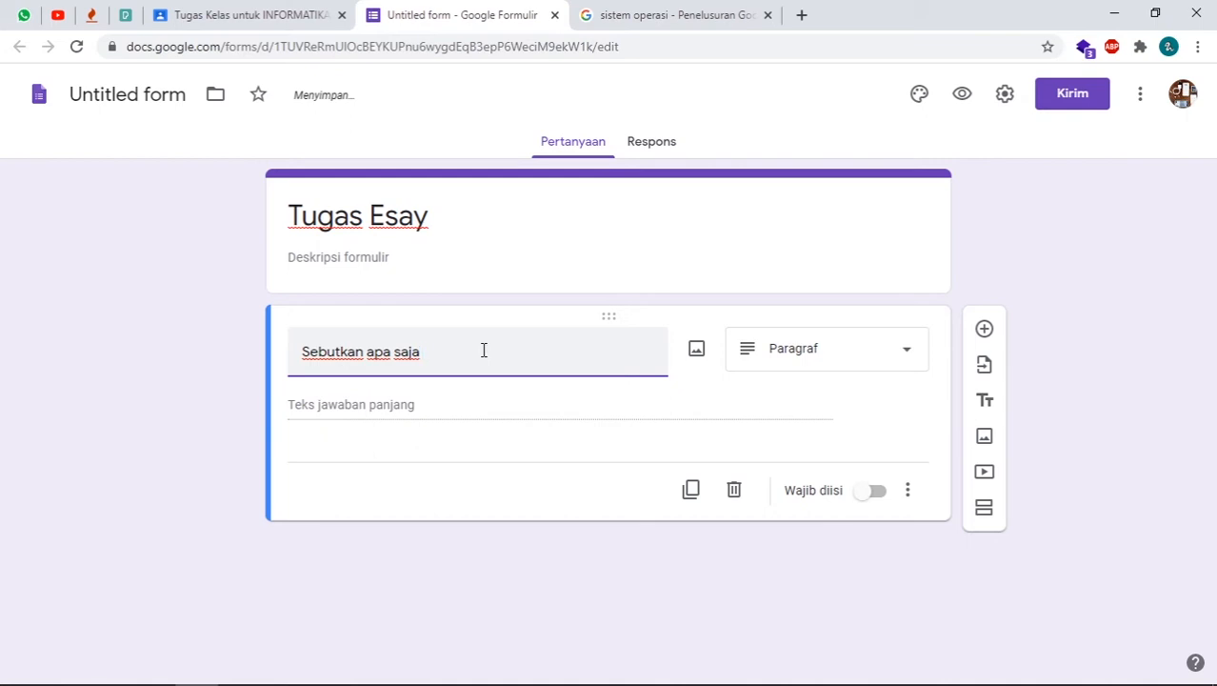
{"action": "type", "text": " perangkat keras komputer, M"}
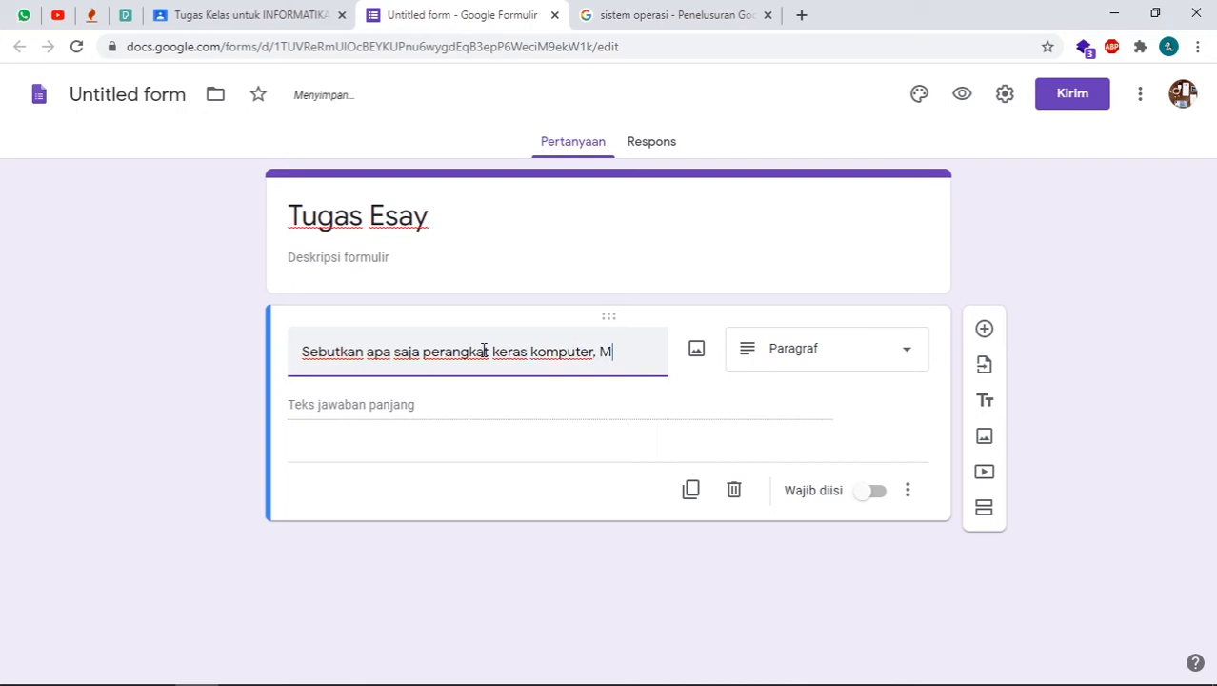
{"action": "key", "text": "BackSpace"}
{"action": "type", "text": "minimal"}
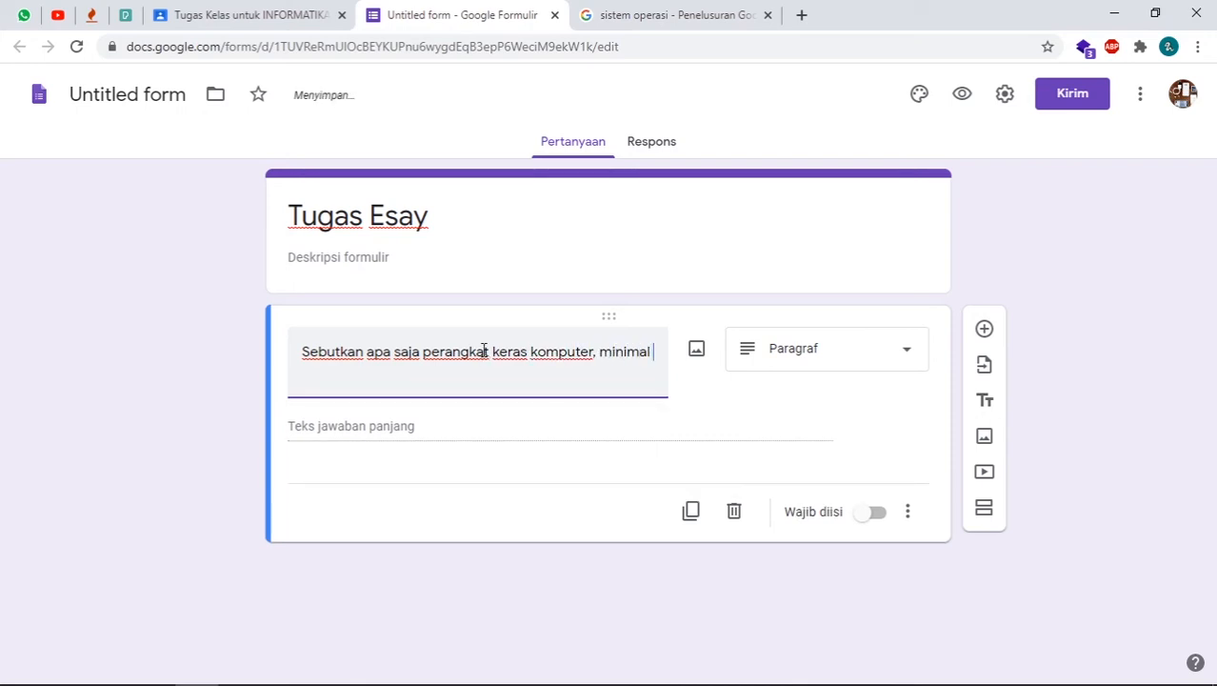
{"action": "type", "text": " 20 hardware"}
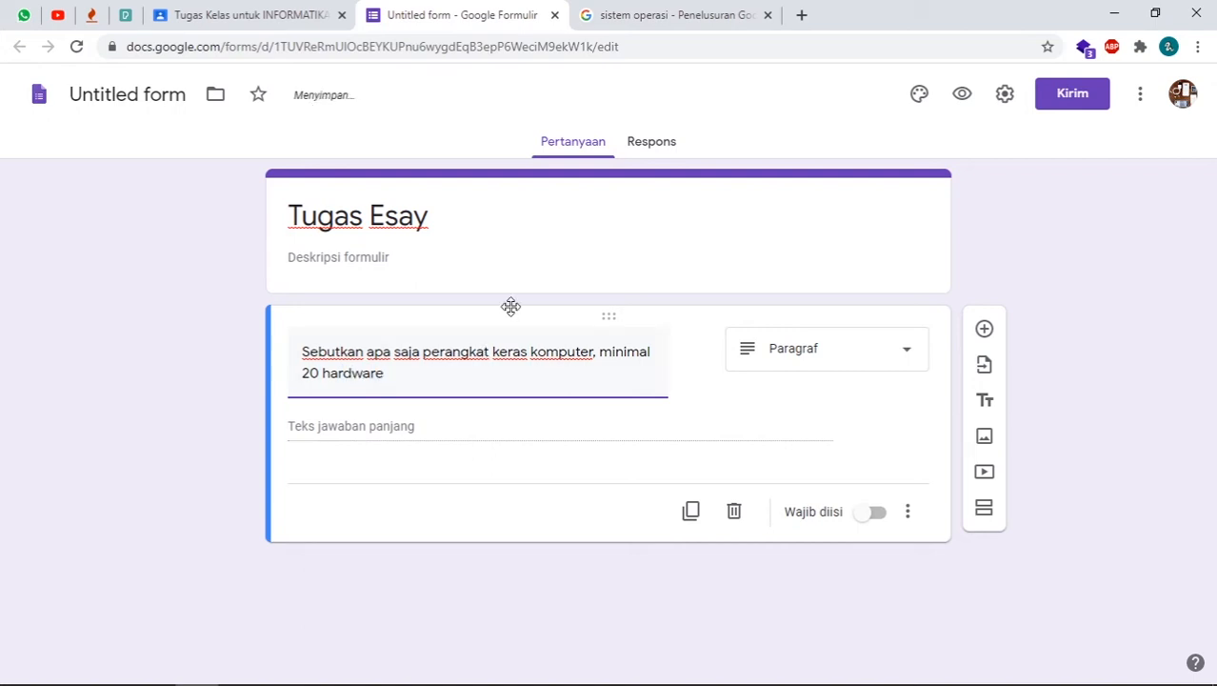
{"action": "left_click", "coordinate": [459, 419]}
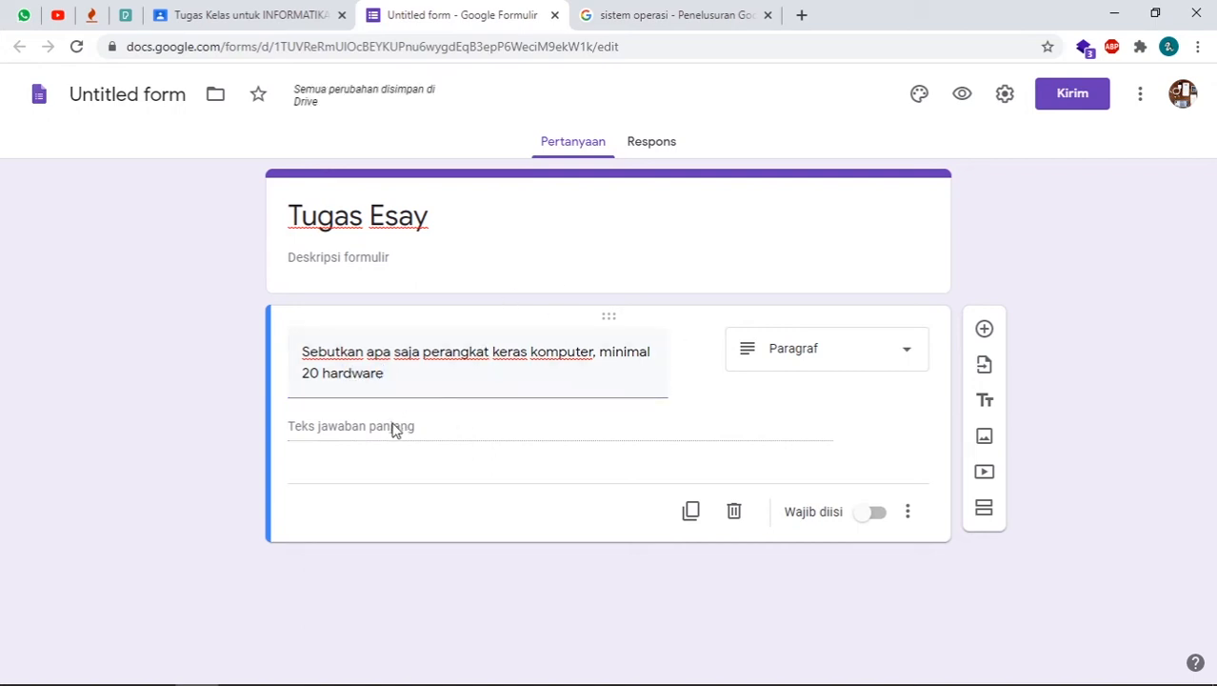
Make the hardware question mandatory (Wajib diisi)
{"action": "left_click", "coordinate": [871, 515]}
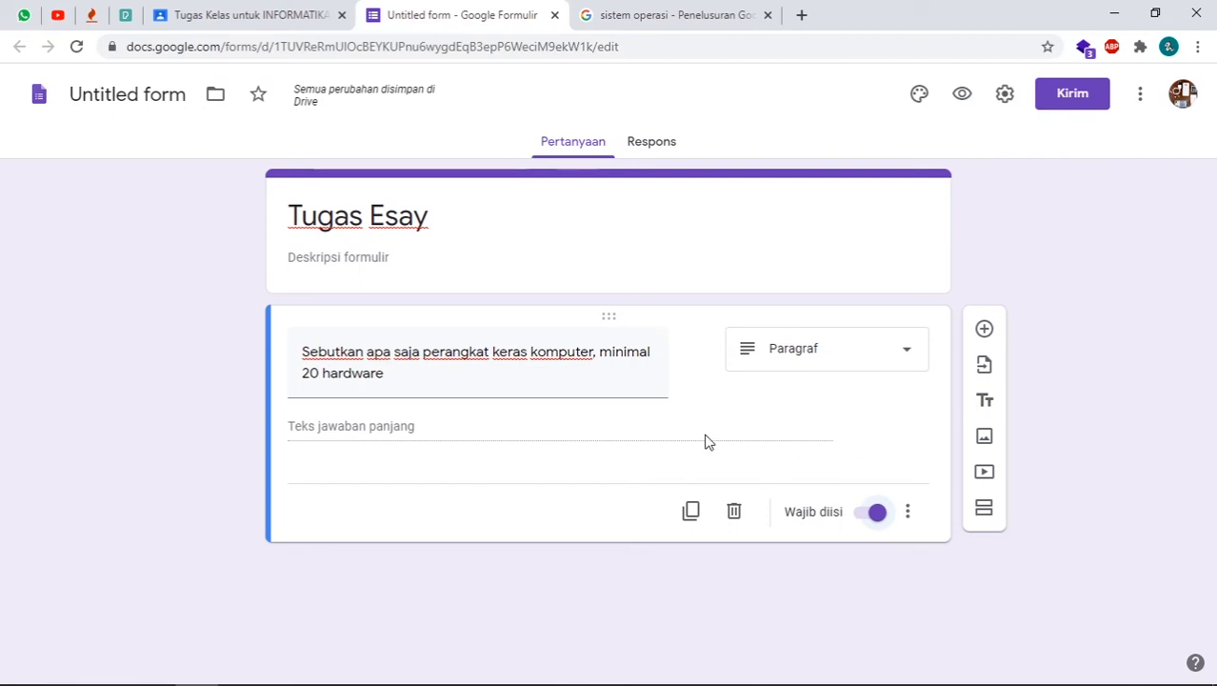
{"action": "left_click", "coordinate": [500, 380]}
{"action": "left_click", "coordinate": [503, 376]}
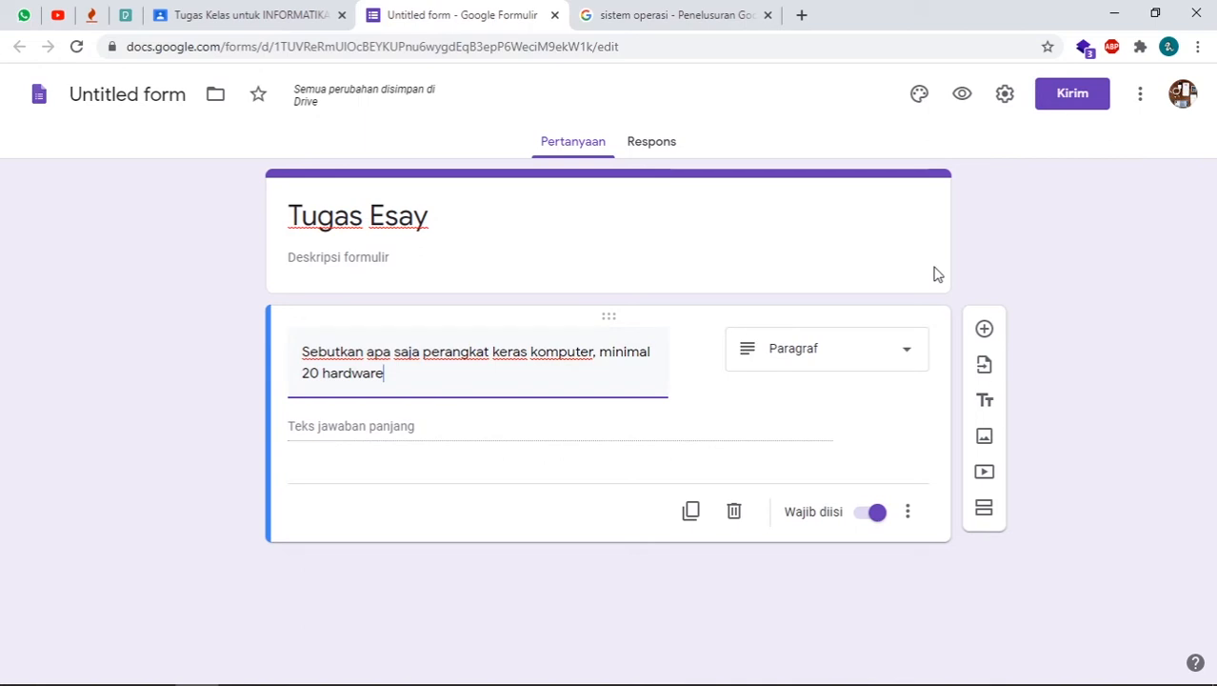
Add a second question to the form with the answer type Paragraf
{"action": "left_click", "coordinate": [984, 330]}
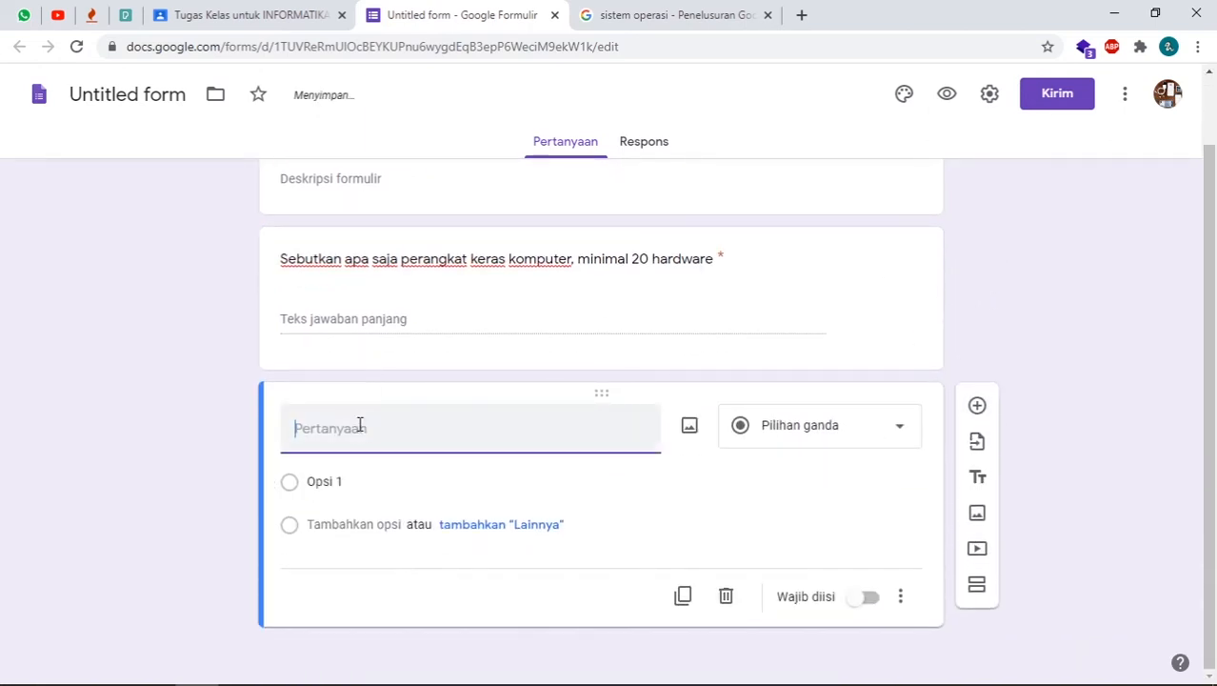
{"action": "left_click", "coordinate": [779, 430]}
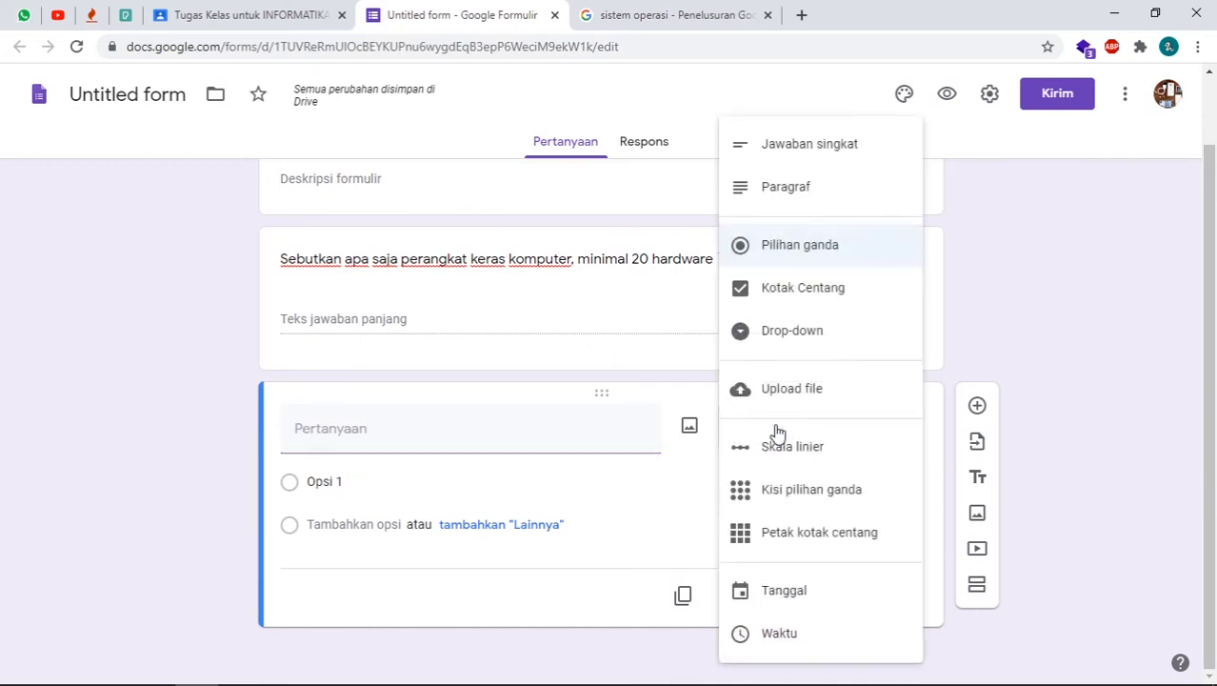
{"action": "left_click", "coordinate": [773, 193]}
Enter "Sebutkan apa saja perangkat lunak komputer, minimal 20!" as the second question and make it mandatory (Wajib diisi)
{"action": "left_click", "coordinate": [389, 458]}
{"action": "type", "text": "sa"}
{"action": "key", "text": "BackSpace"}
{"action": "key", "text": "BackSpace"}
{"action": "type", "text": "sebutkan apa saja"}
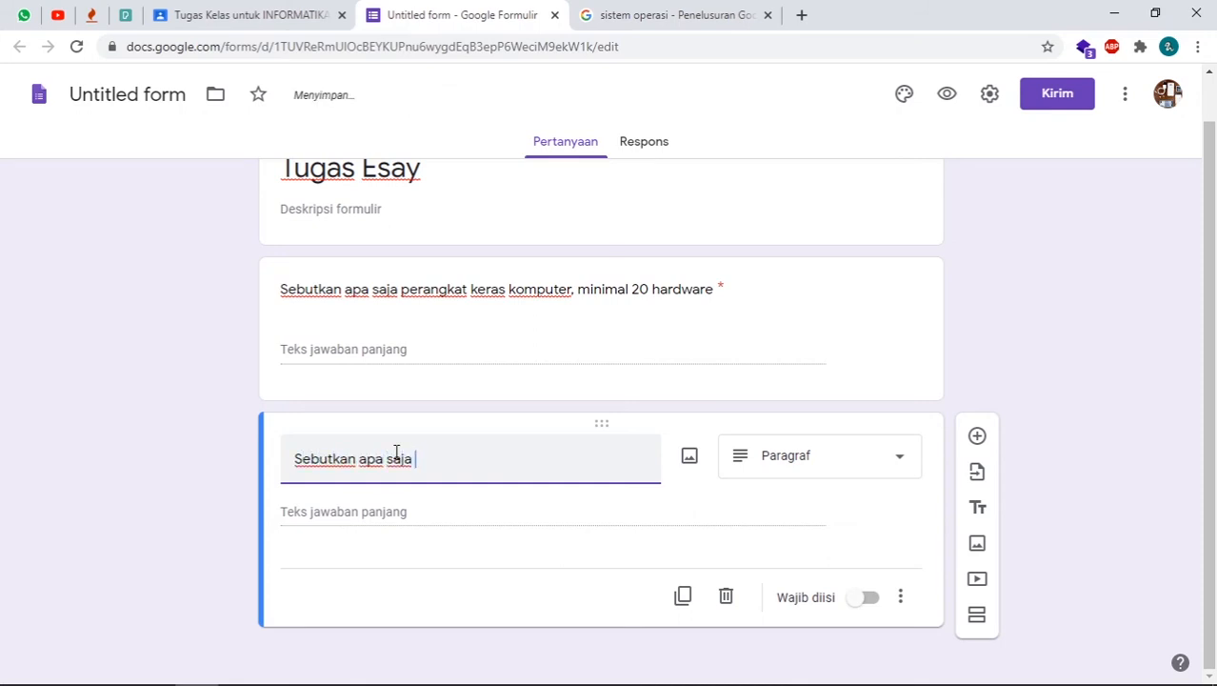
{"action": "type", "text": " perangkat lunak"}
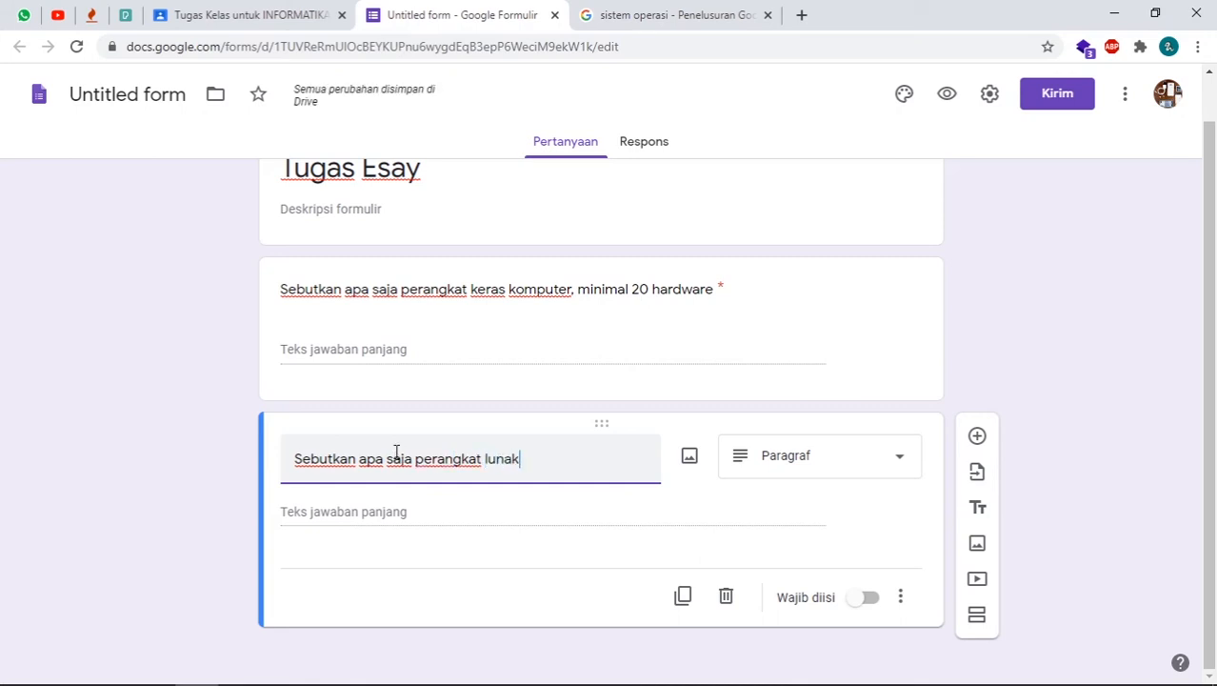
{"action": "type", "text": " komputer, minimal 20!"}
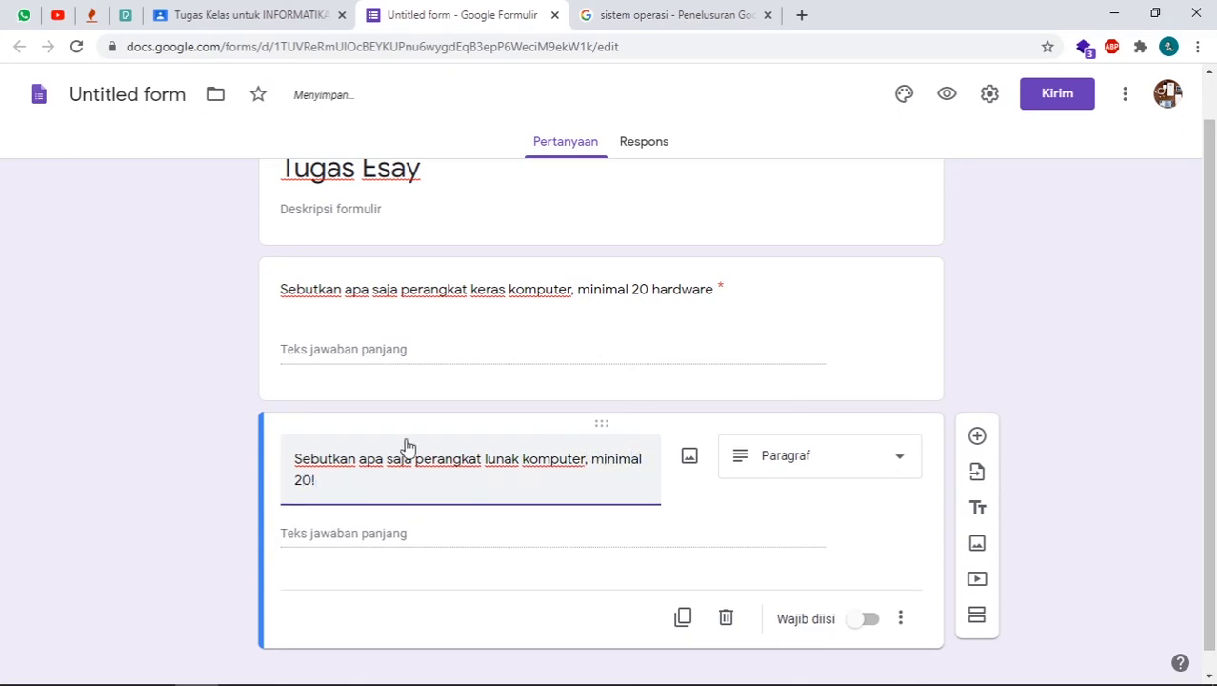
{"action": "left_click", "coordinate": [470, 529]}
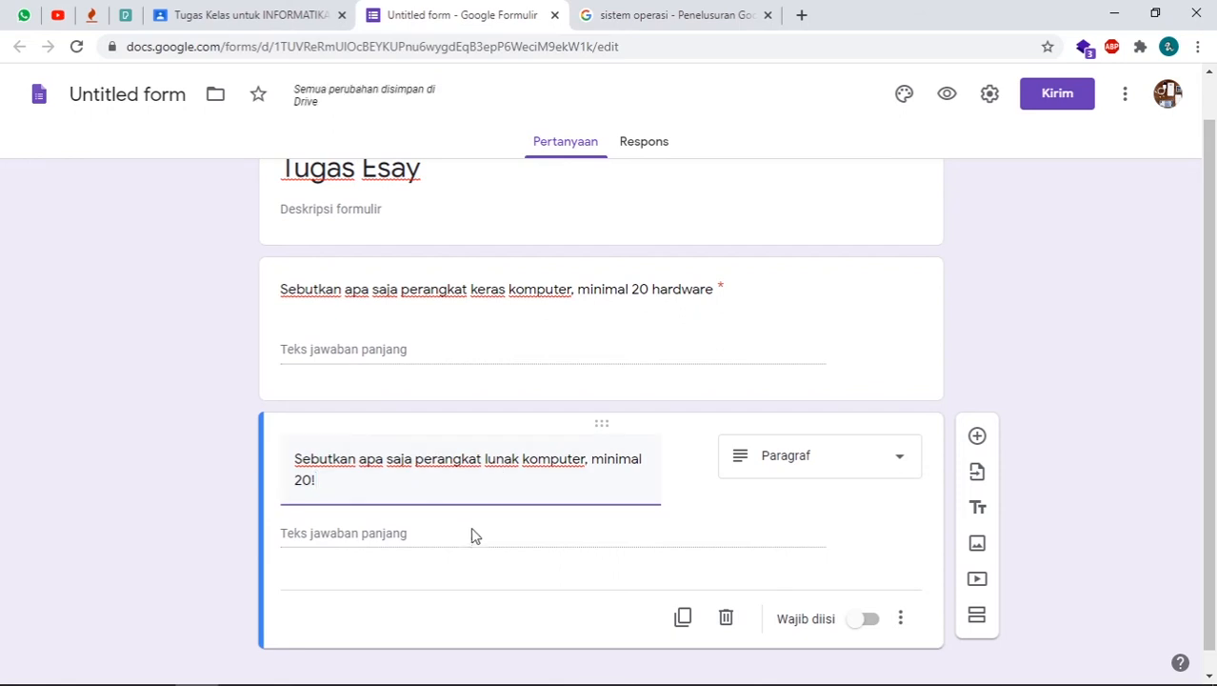
{"action": "left_click", "coordinate": [868, 620]}
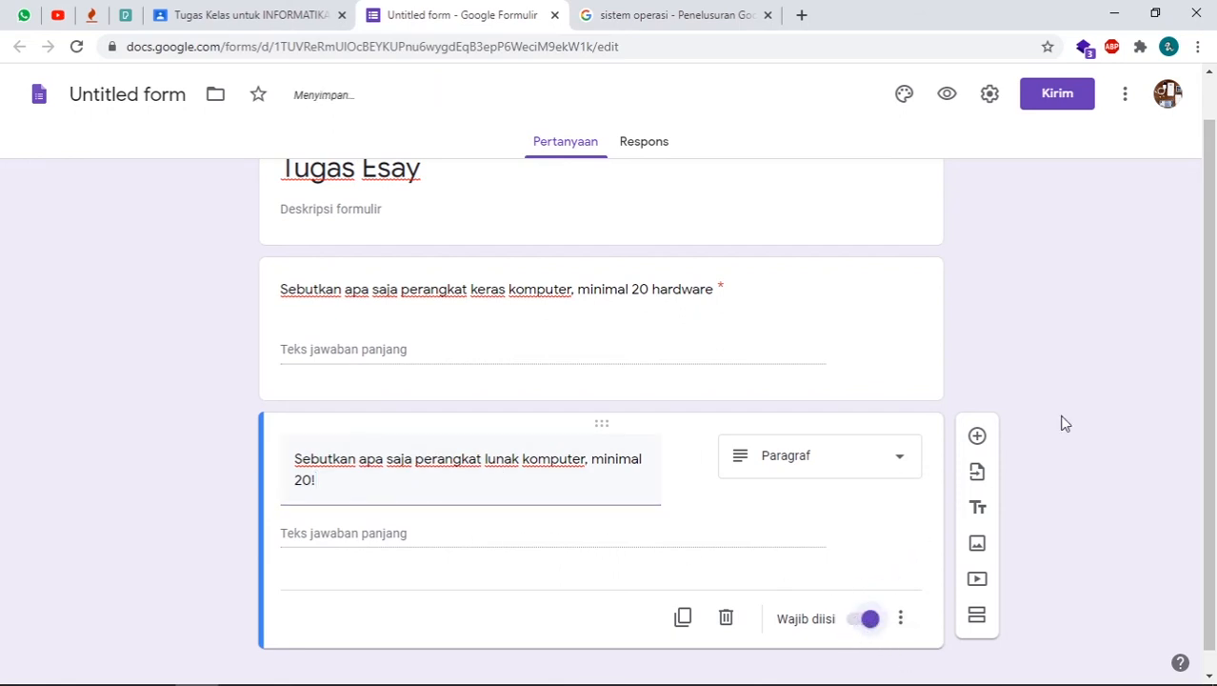
Inspect the form's shareable link in shortened and full form without sending the form
{"action": "scroll", "coordinate": [895, 414], "scroll_direction": "up", "scroll_amount": 1}
{"action": "scroll", "coordinate": [789, 442], "scroll_direction": "down", "scroll_amount": 1}
{"action": "scroll", "coordinate": [847, 399], "scroll_direction": "up", "scroll_amount": 1}
{"action": "left_click", "coordinate": [1069, 101]}
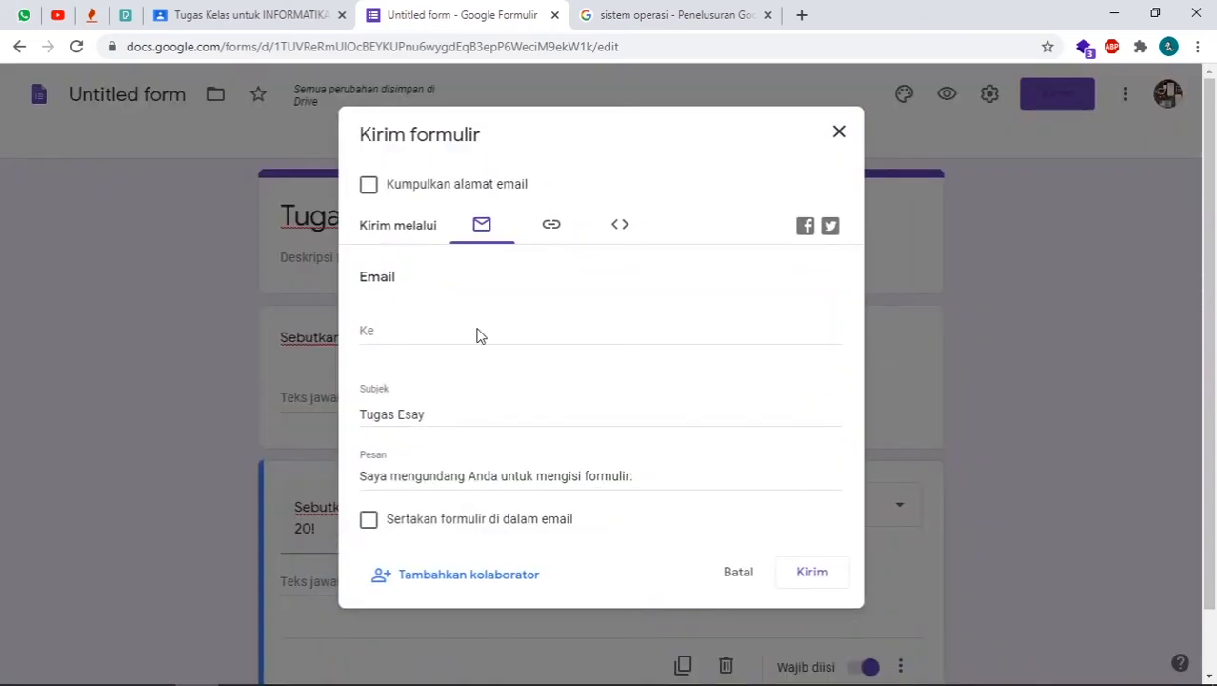
{"action": "left_click", "coordinate": [555, 230]}
{"action": "left_click", "coordinate": [413, 343]}
{"action": "left_click", "coordinate": [375, 347]}
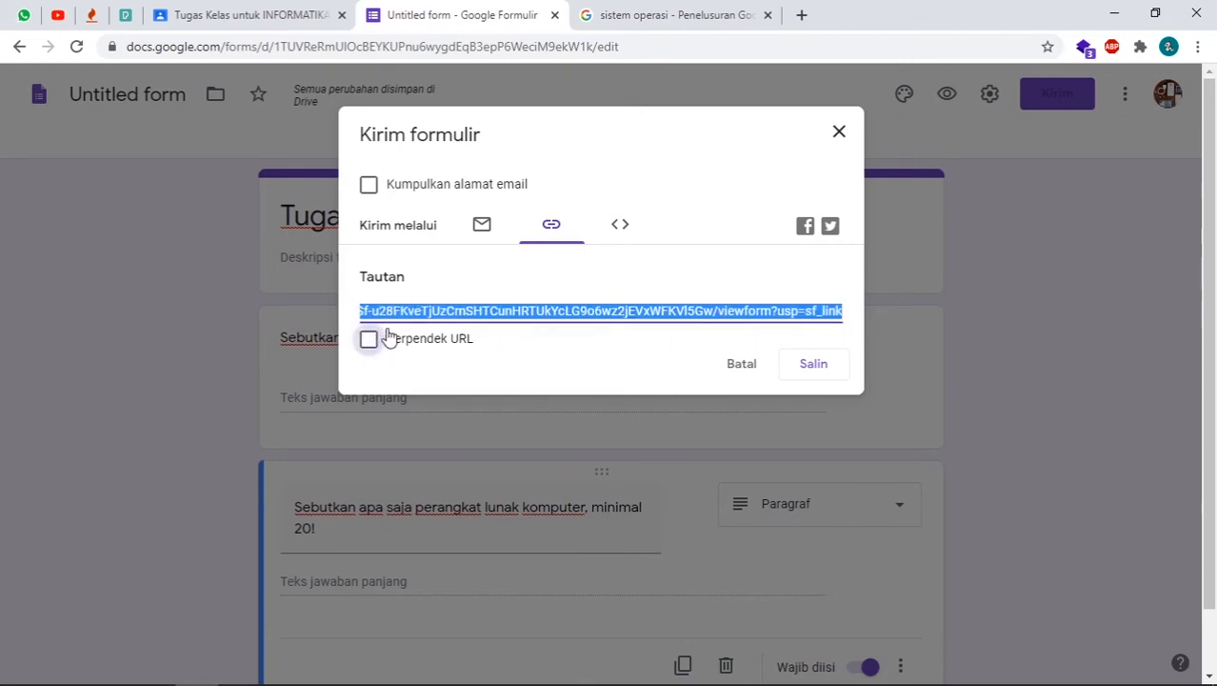
{"action": "left_click", "coordinate": [377, 342]}
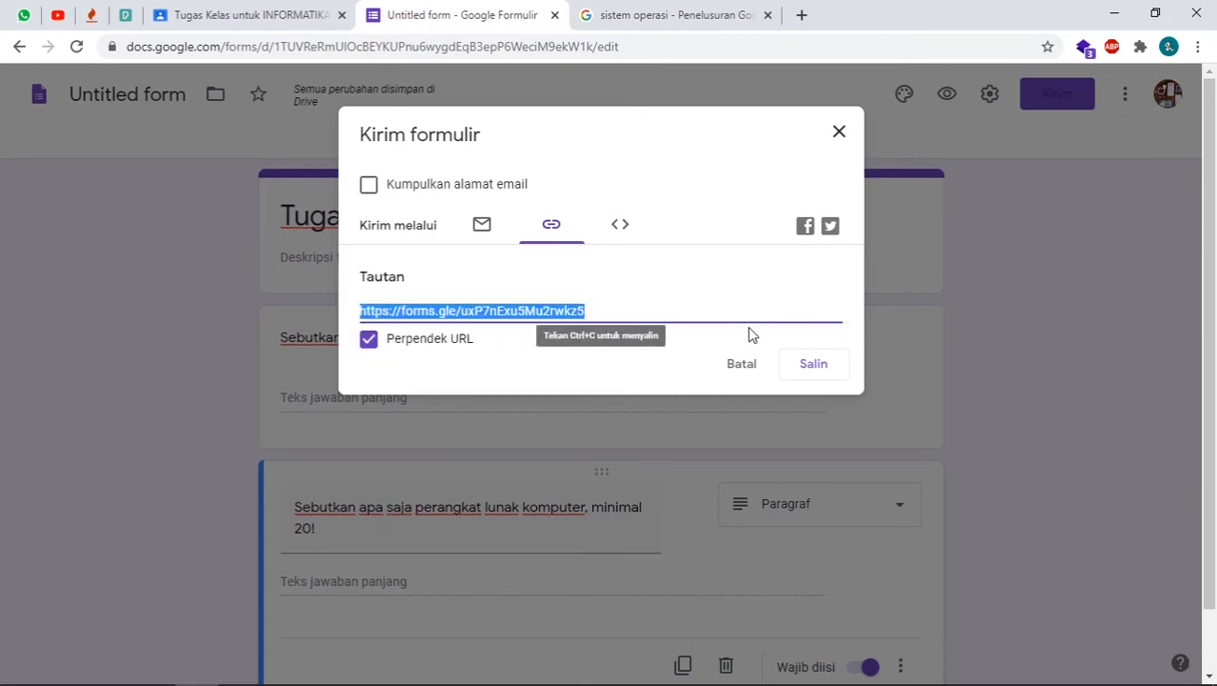
{"action": "left_click", "coordinate": [369, 345]}
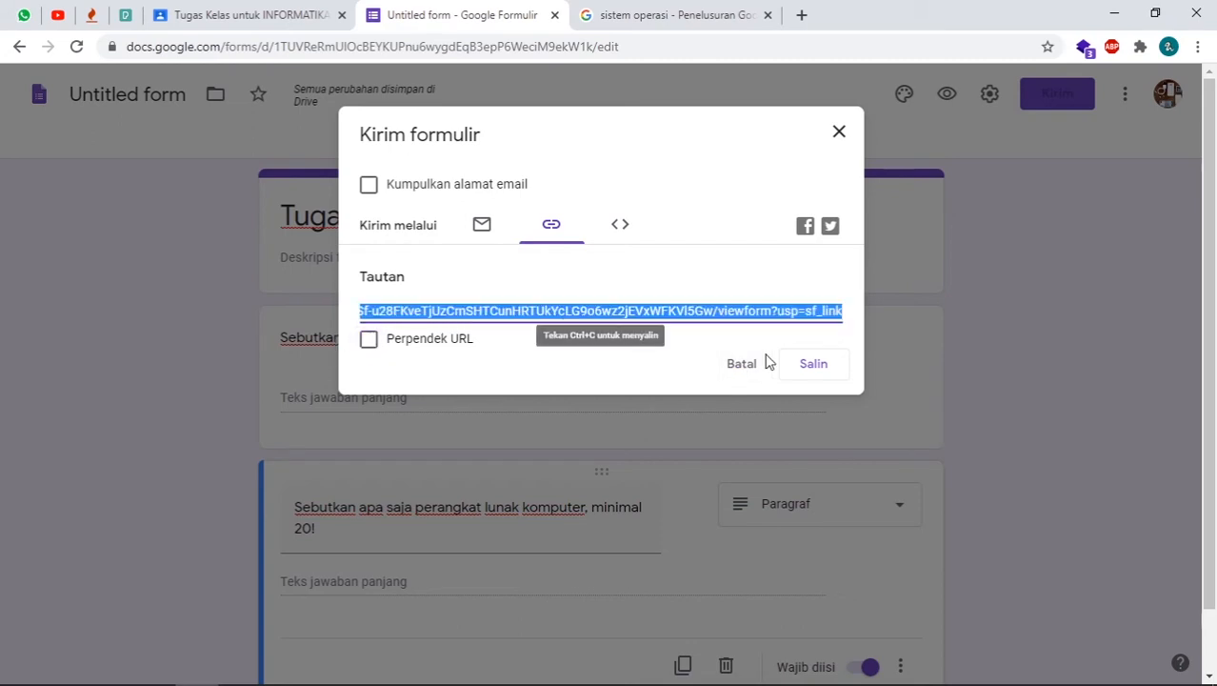
{"action": "left_click", "coordinate": [745, 370]}
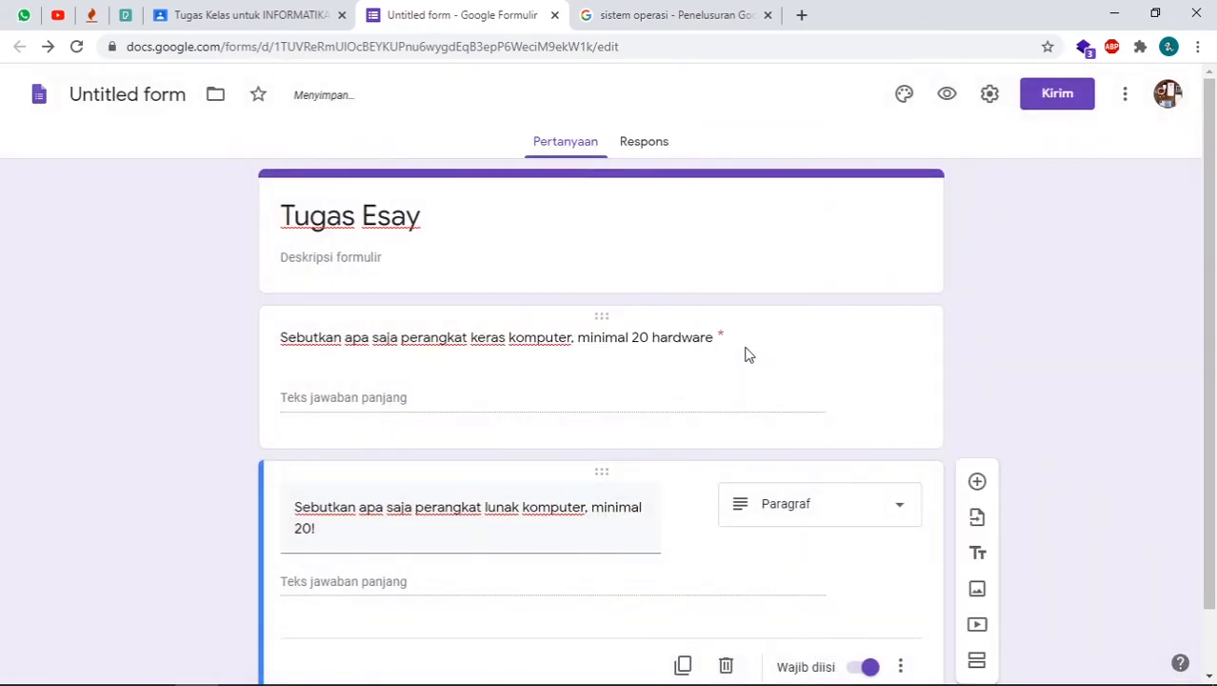
Close the form editor and assign the hardware and software task to the class
{"action": "scroll", "coordinate": [707, 307], "scroll_direction": "down", "scroll_amount": 1}
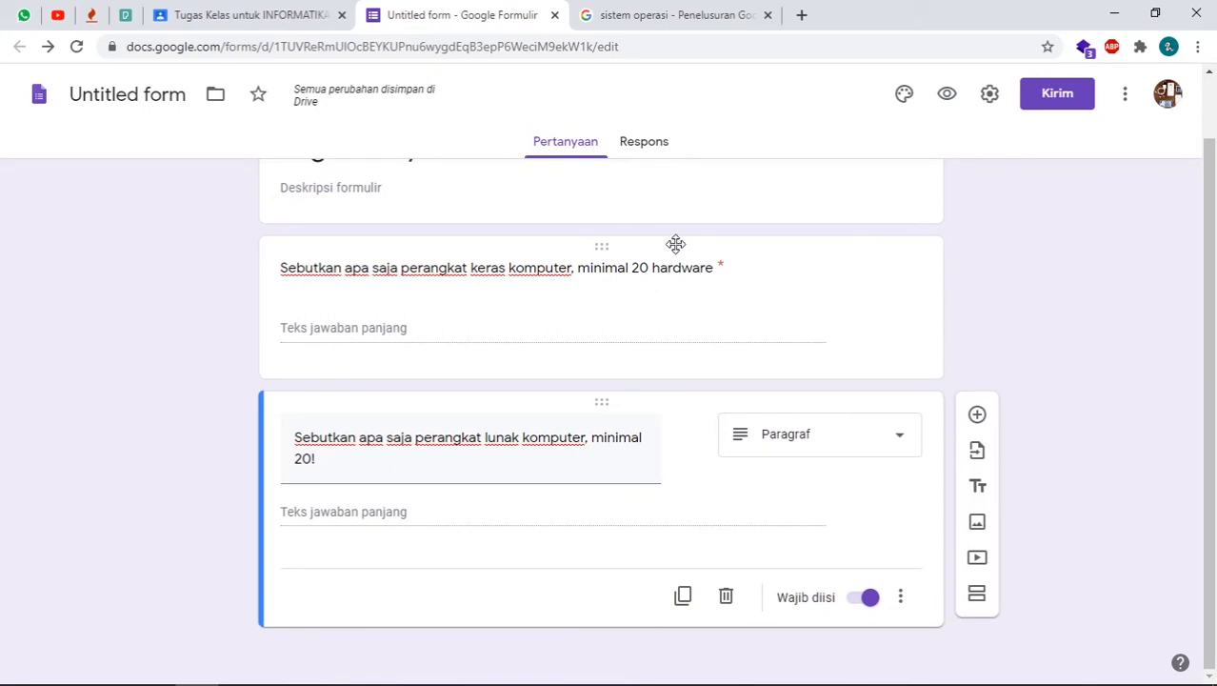
{"action": "left_click", "coordinate": [554, 16]}
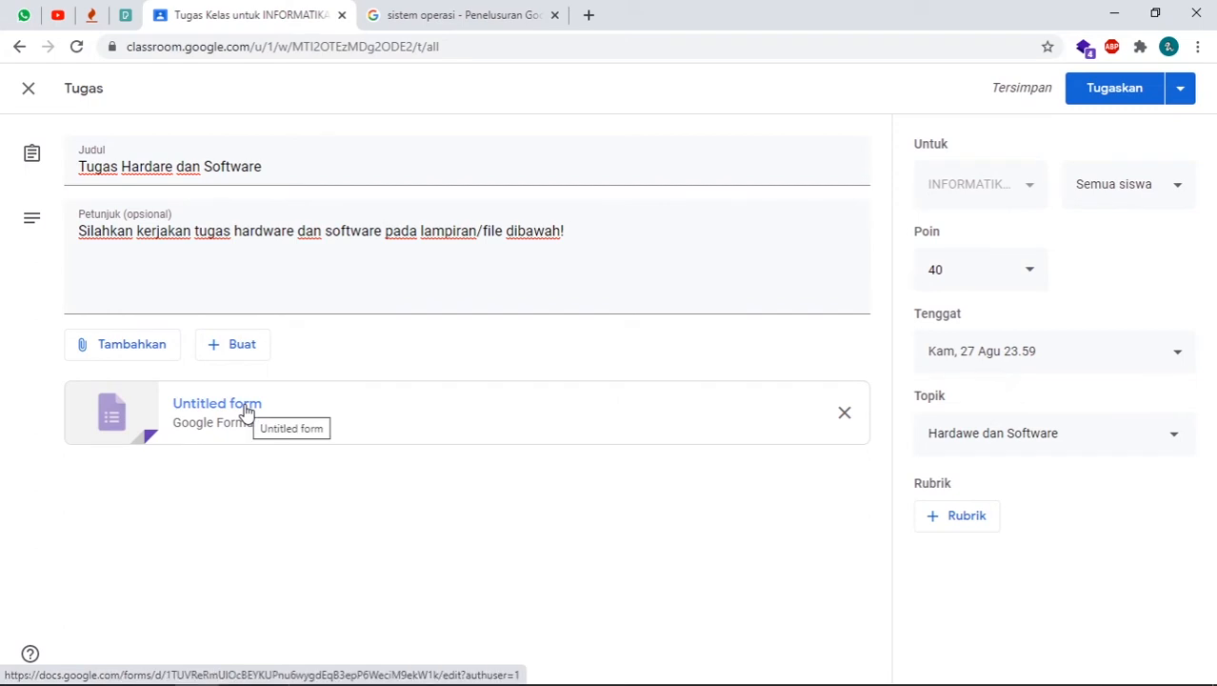
{"action": "left_click", "coordinate": [1130, 96]}
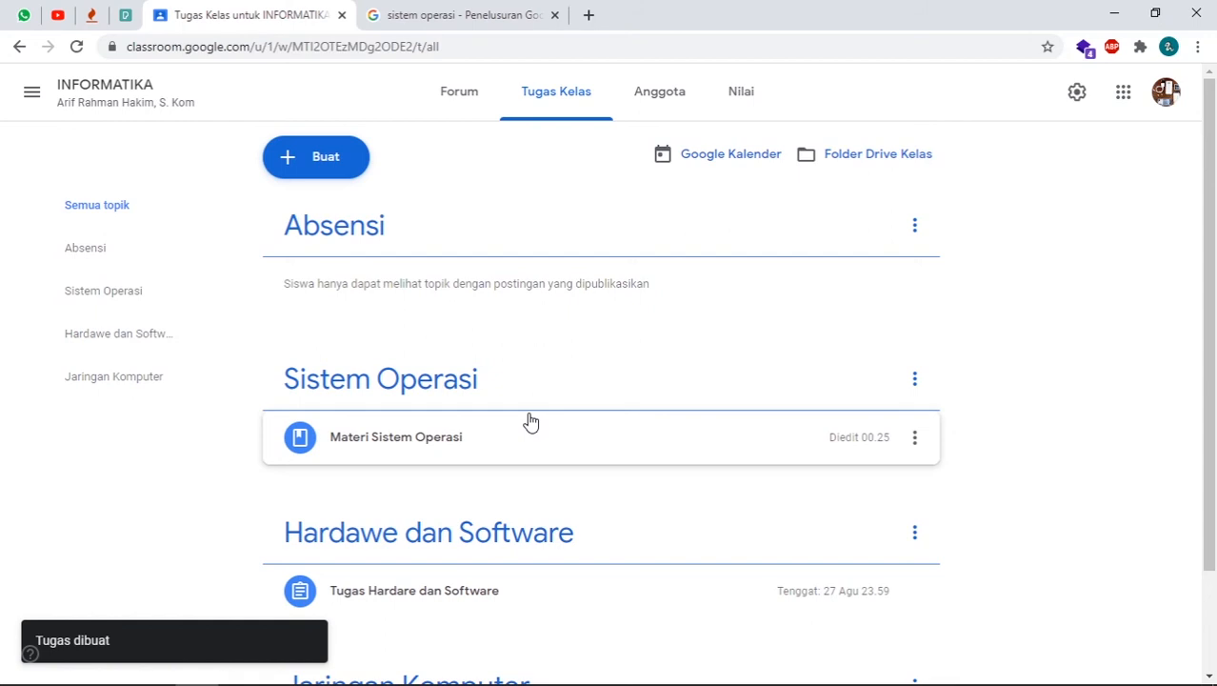
Review the posted assignment on the "Hardawe dan Software" topic page and expand it in the list of all topics
{"action": "scroll", "coordinate": [510, 462], "scroll_direction": "down", "scroll_amount": 2}
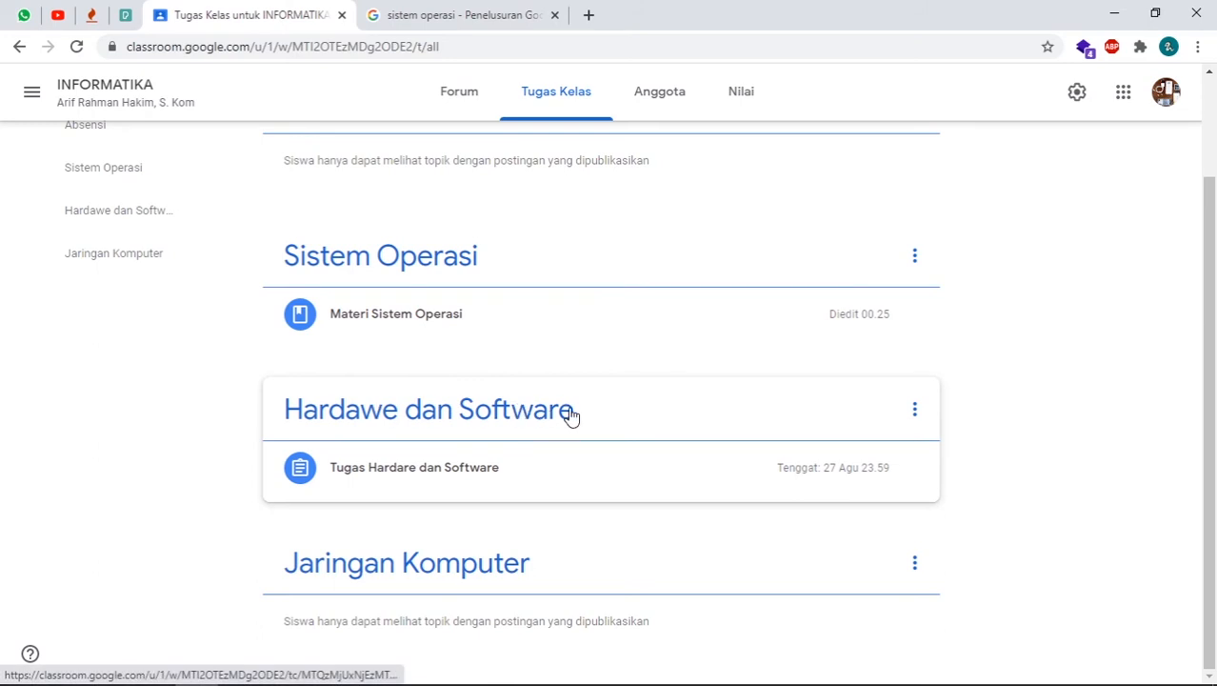
{"action": "scroll", "coordinate": [613, 457], "scroll_direction": "up", "scroll_amount": 1}
{"action": "scroll", "coordinate": [572, 476], "scroll_direction": "down", "scroll_amount": 1}
{"action": "left_click", "coordinate": [540, 417]}
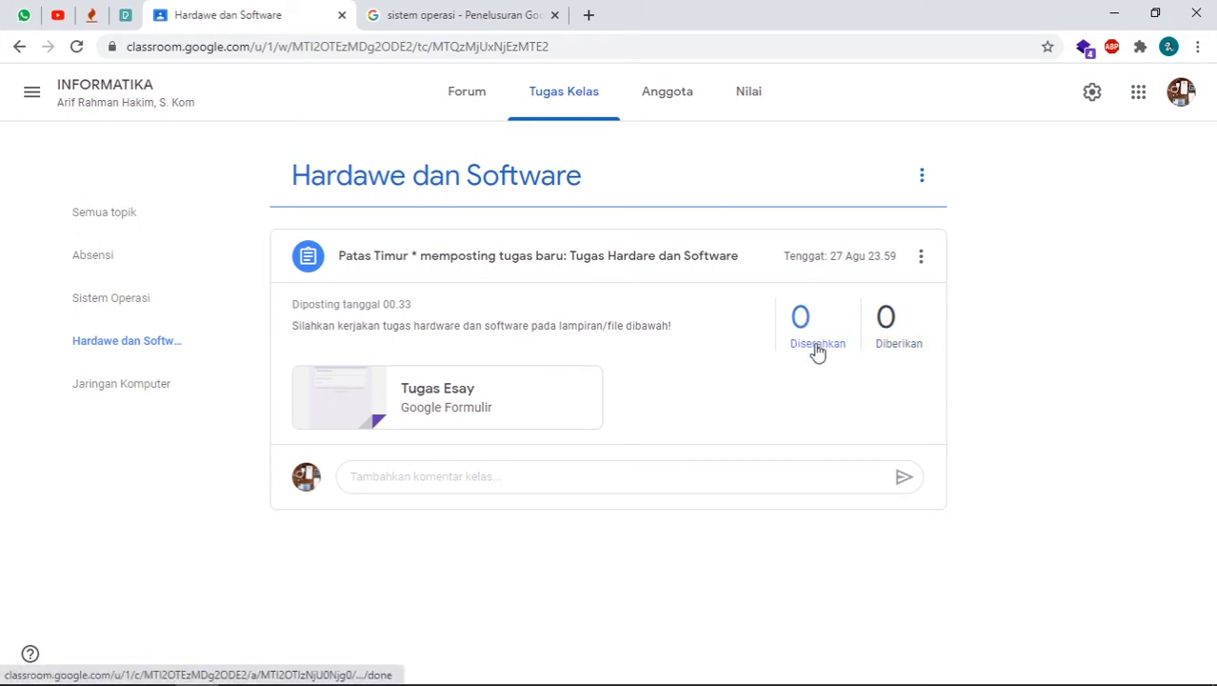
{"action": "left_click", "coordinate": [162, 219]}
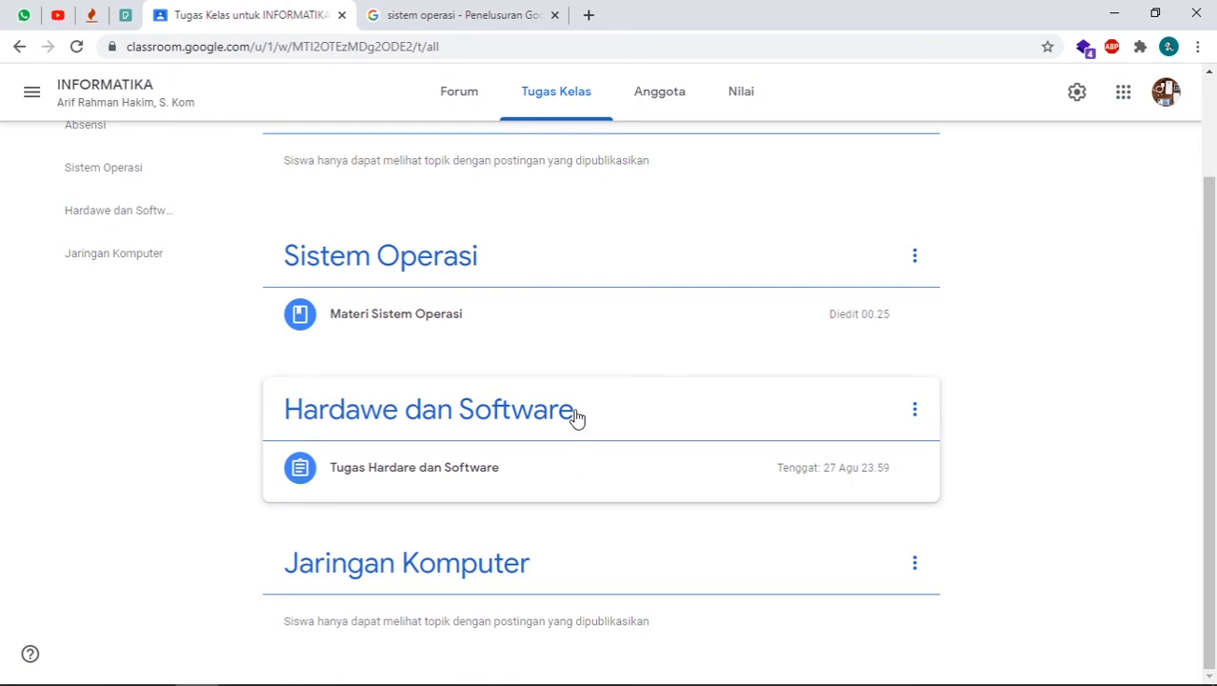
{"action": "left_click", "coordinate": [496, 479]}
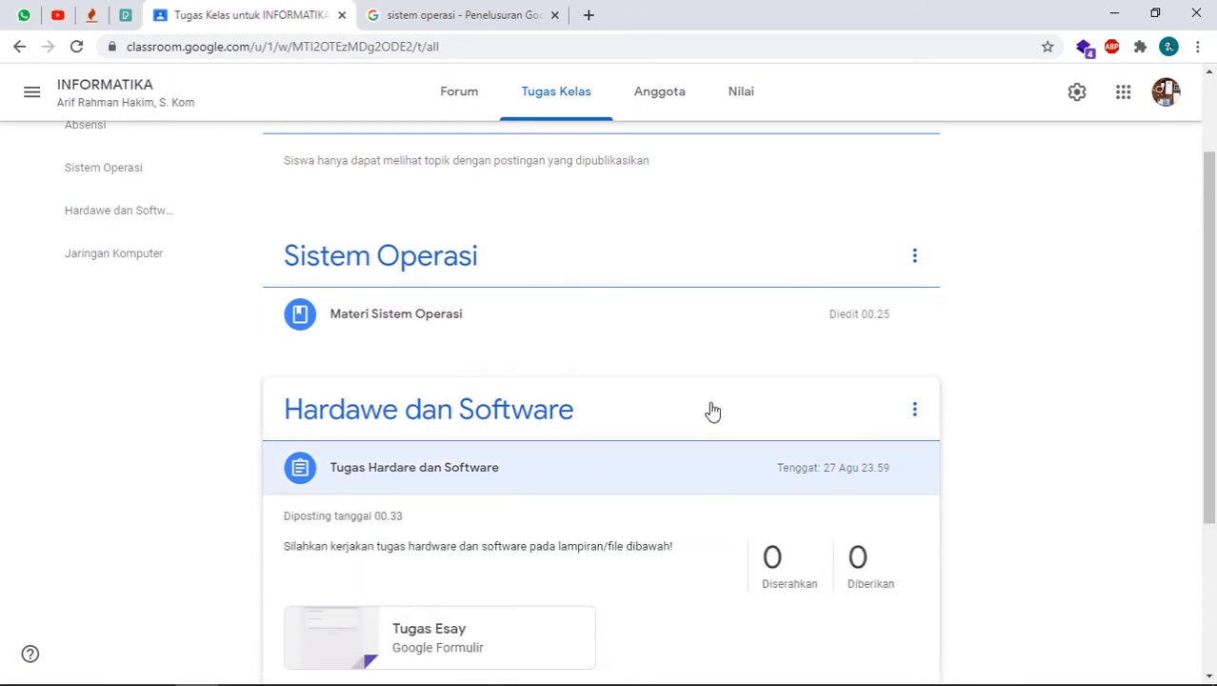
Open the posted hardware and software assignment for editing from its topic page, check its details, and save it
{"action": "scroll", "coordinate": [709, 409], "scroll_direction": "down", "scroll_amount": 3}
{"action": "scroll", "coordinate": [705, 405], "scroll_direction": "up", "scroll_amount": 2}
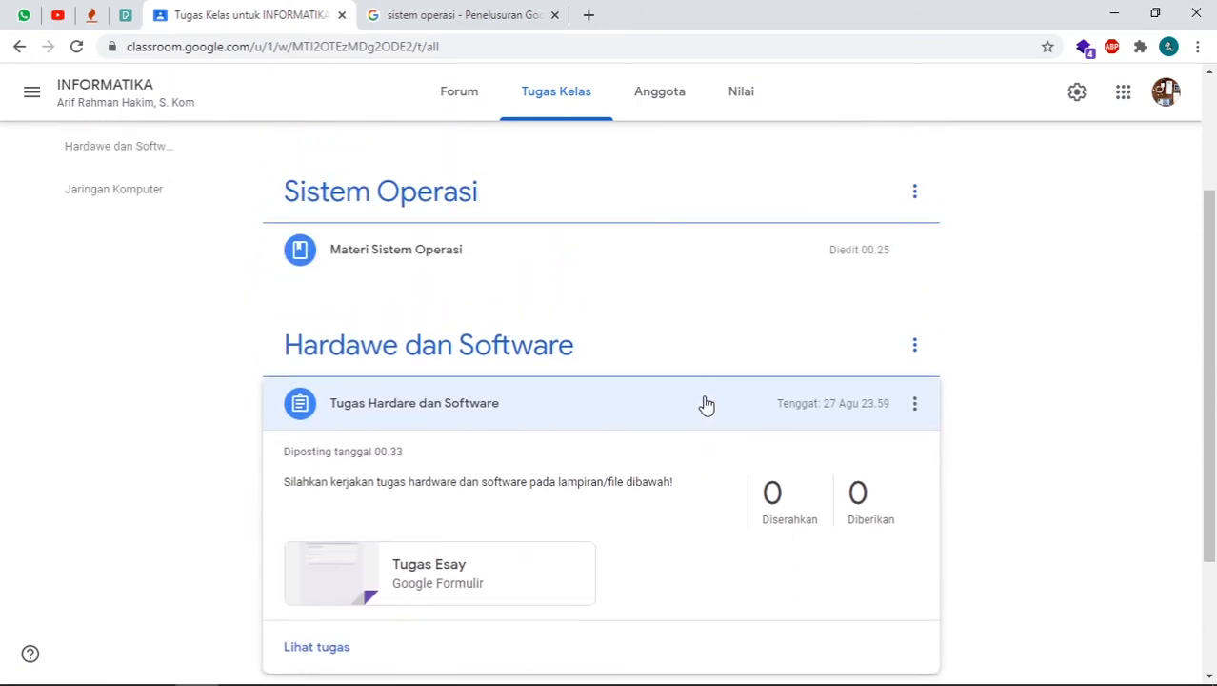
{"action": "left_click", "coordinate": [562, 345]}
{"action": "left_click", "coordinate": [921, 256]}
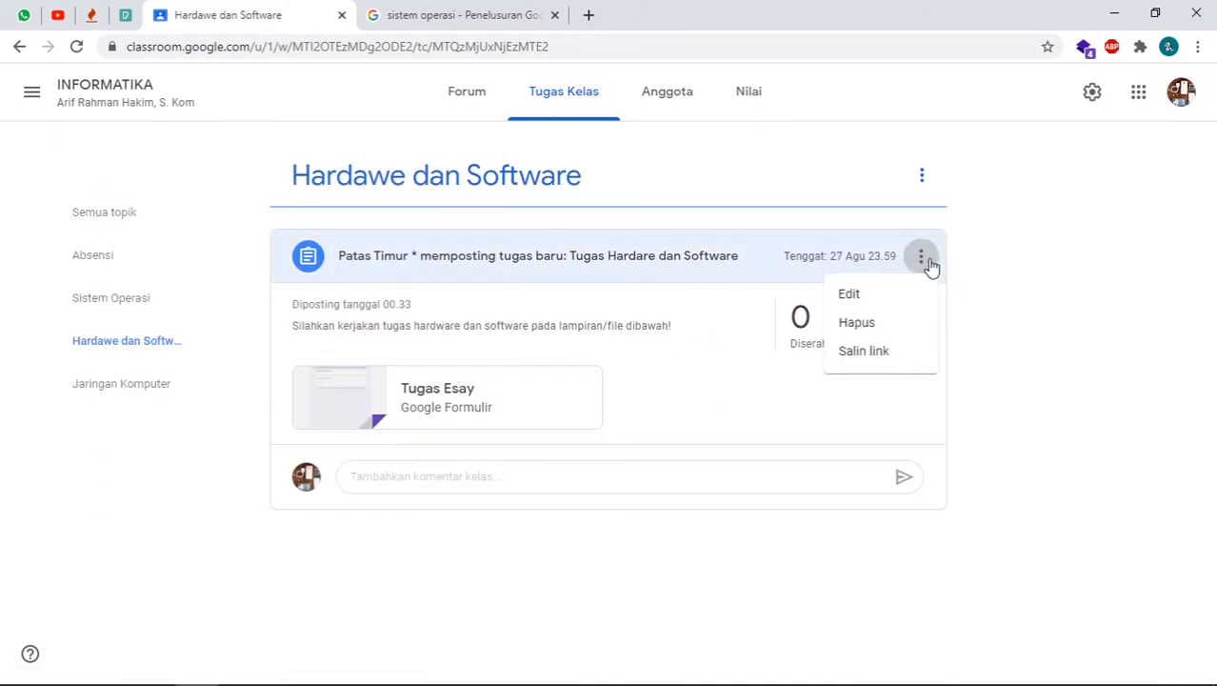
{"action": "left_click", "coordinate": [877, 299]}
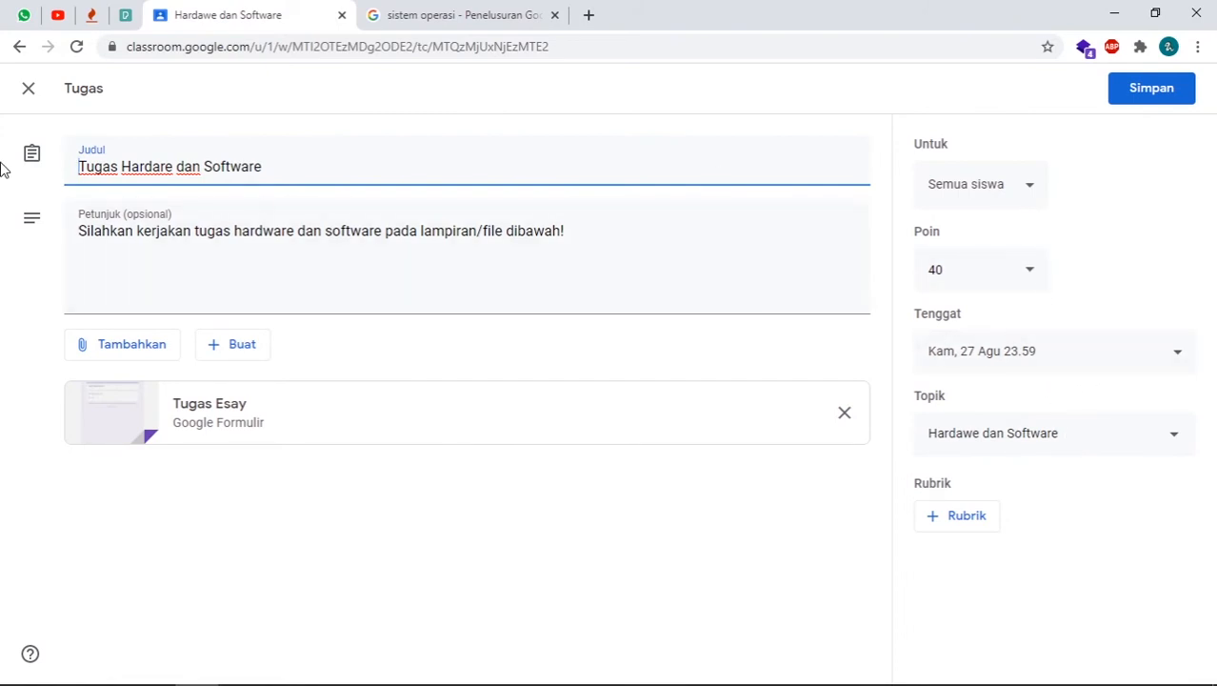
{"action": "left_click", "coordinate": [654, 254]}
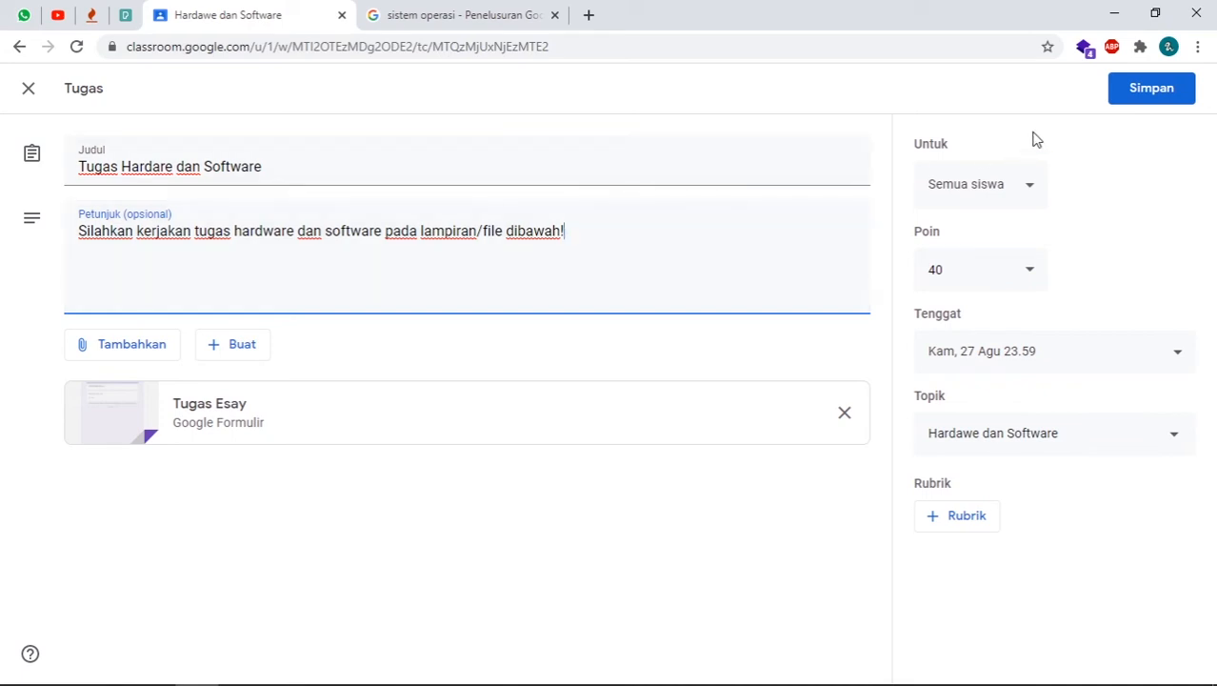
{"action": "left_click", "coordinate": [1139, 95]}
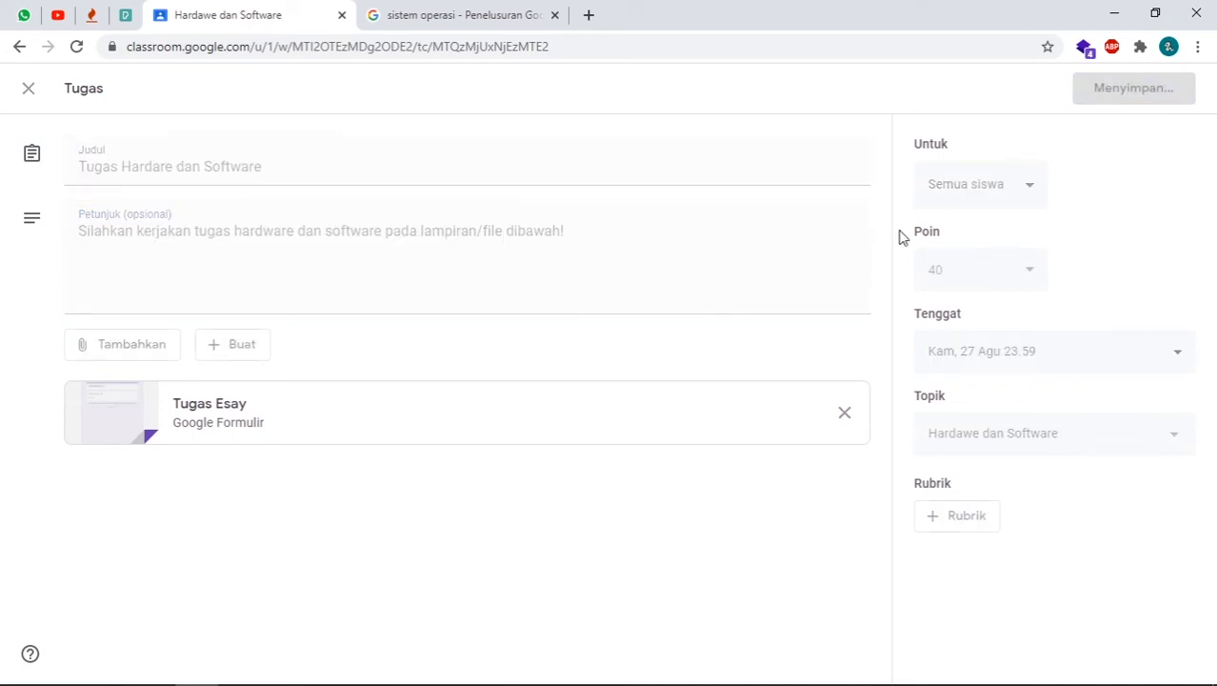
Review the posted items in the class Forum and the full topic list in Tugas Kelas
{"action": "left_click", "coordinate": [472, 93]}
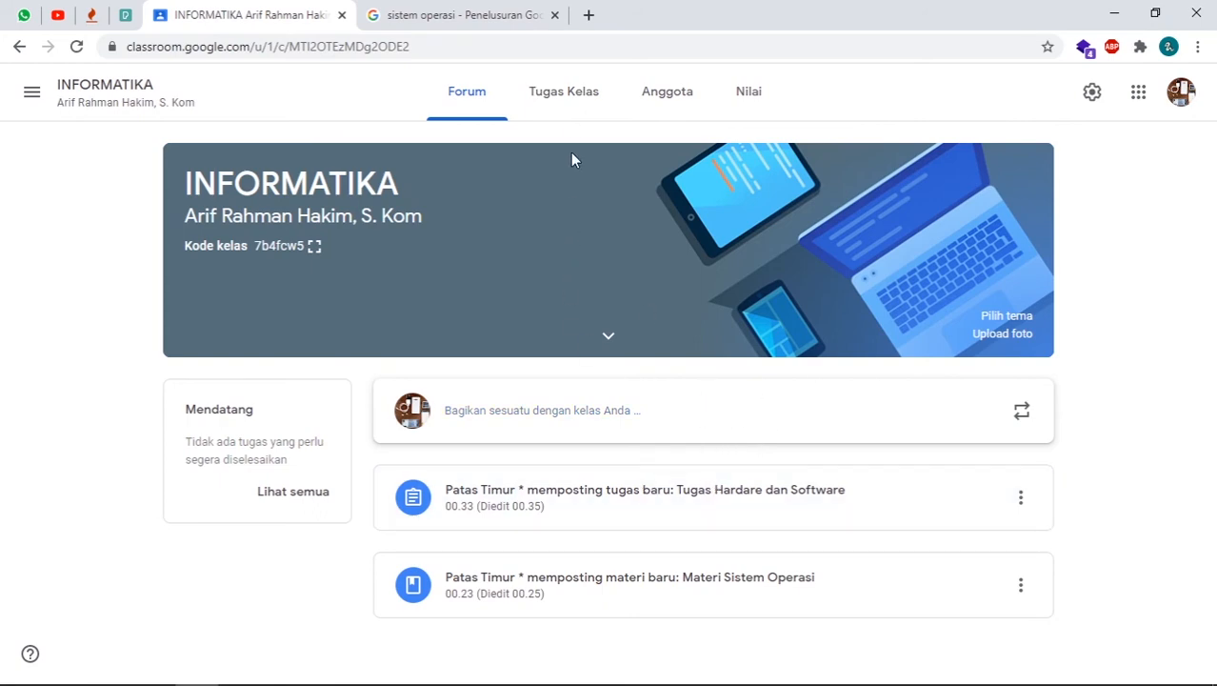
{"action": "left_click", "coordinate": [568, 106]}
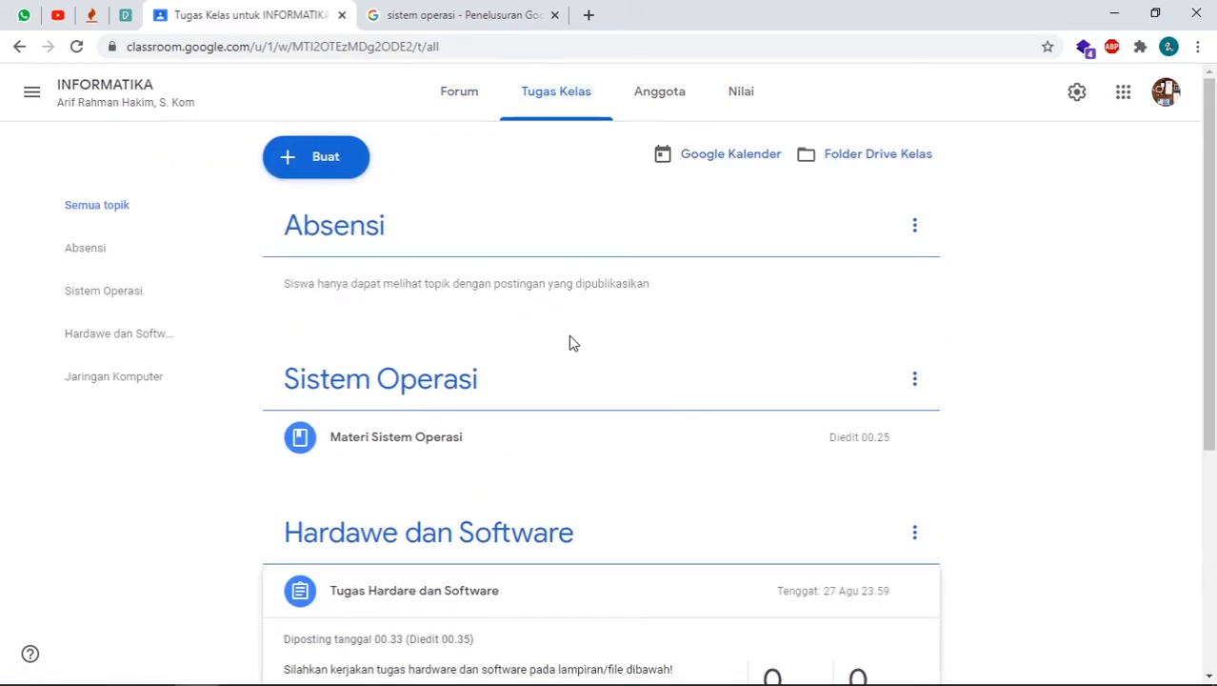
{"action": "scroll", "coordinate": [627, 345], "scroll_direction": "down", "scroll_amount": 4}
{"action": "scroll", "coordinate": [614, 368], "scroll_direction": "up", "scroll_amount": 4}
Create a new assignment (Tugas) in the class and set its points to 1
{"action": "left_click", "coordinate": [333, 162]}
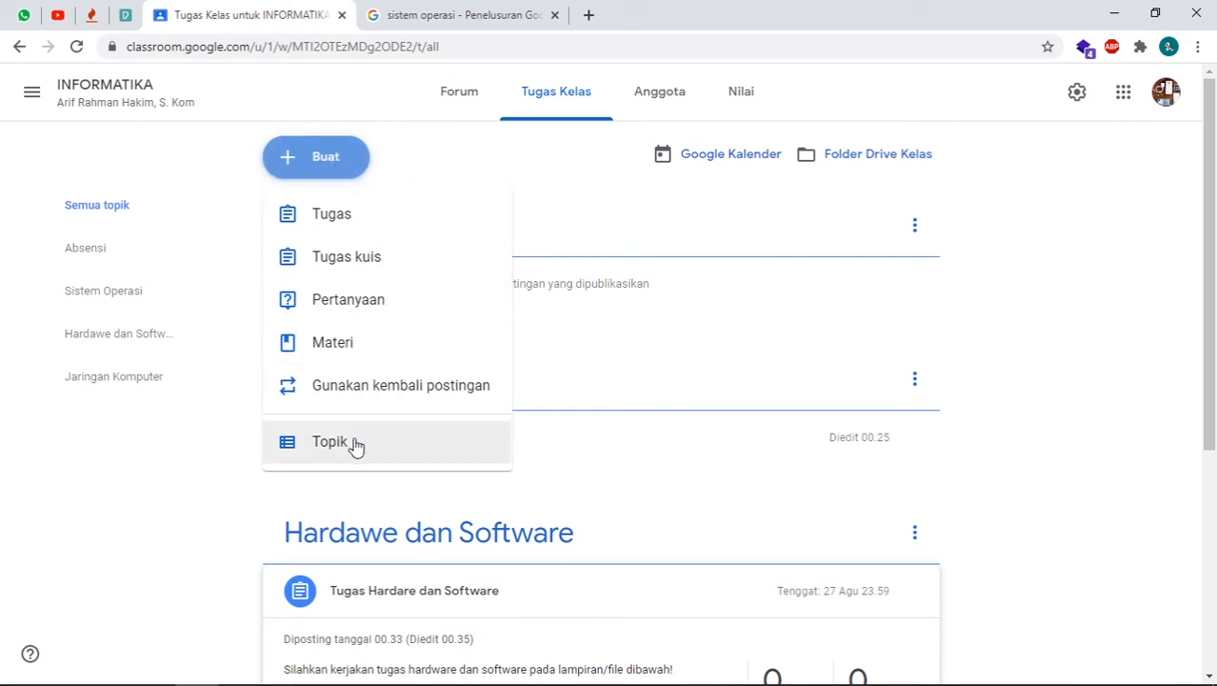
{"action": "left_click", "coordinate": [643, 319]}
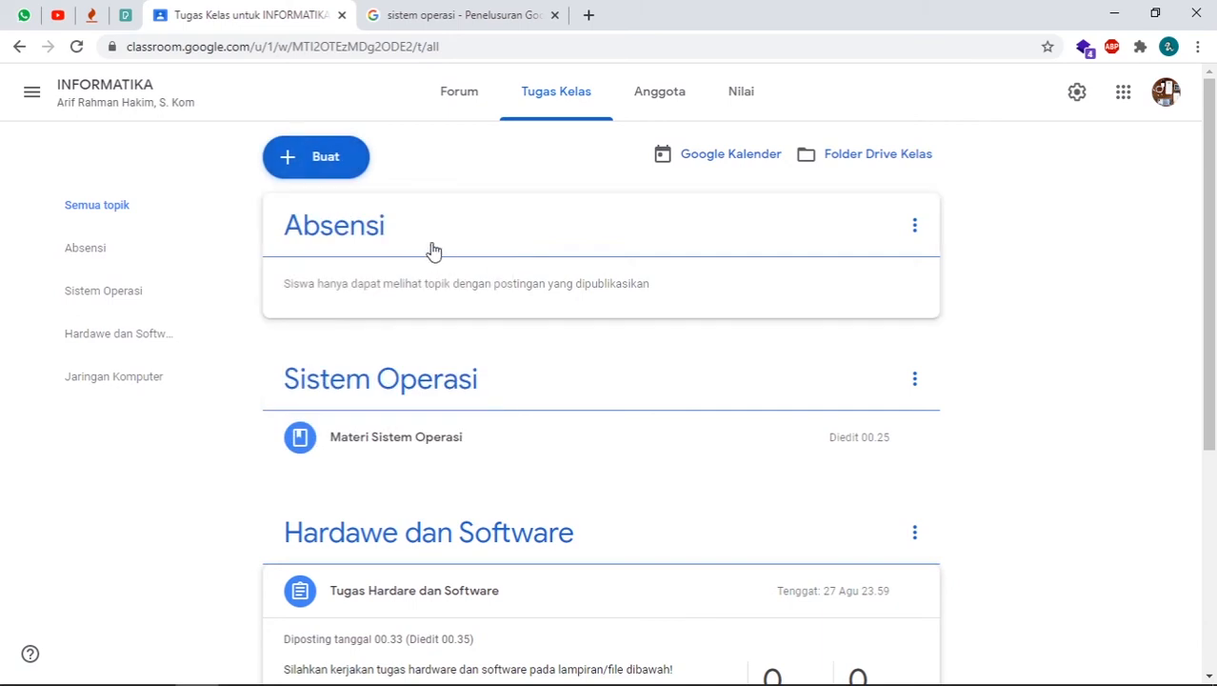
{"action": "left_click", "coordinate": [328, 164]}
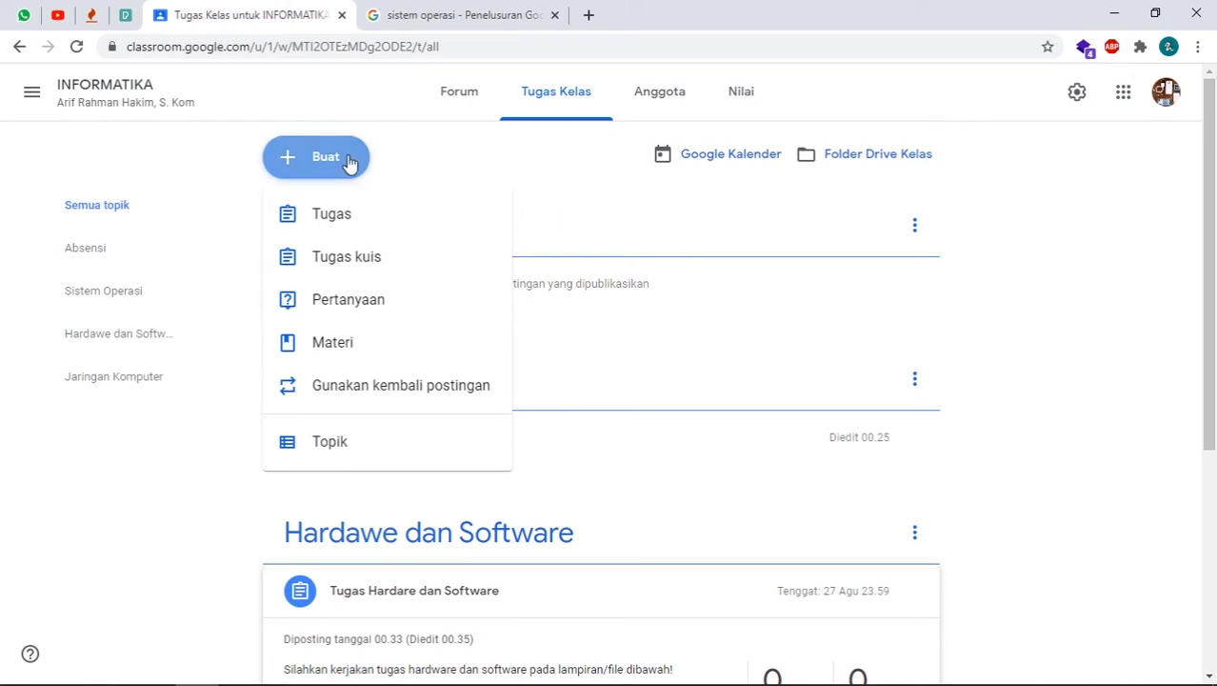
{"action": "left_click", "coordinate": [358, 217]}
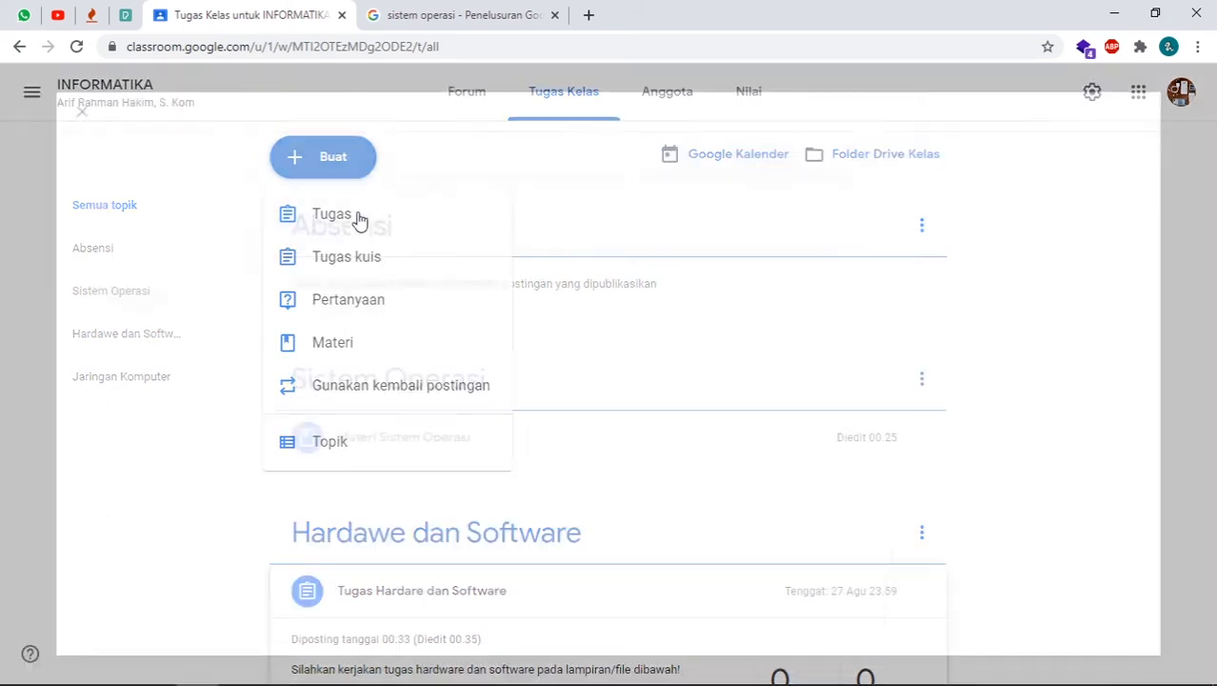
{"action": "left_click", "coordinate": [1028, 271]}
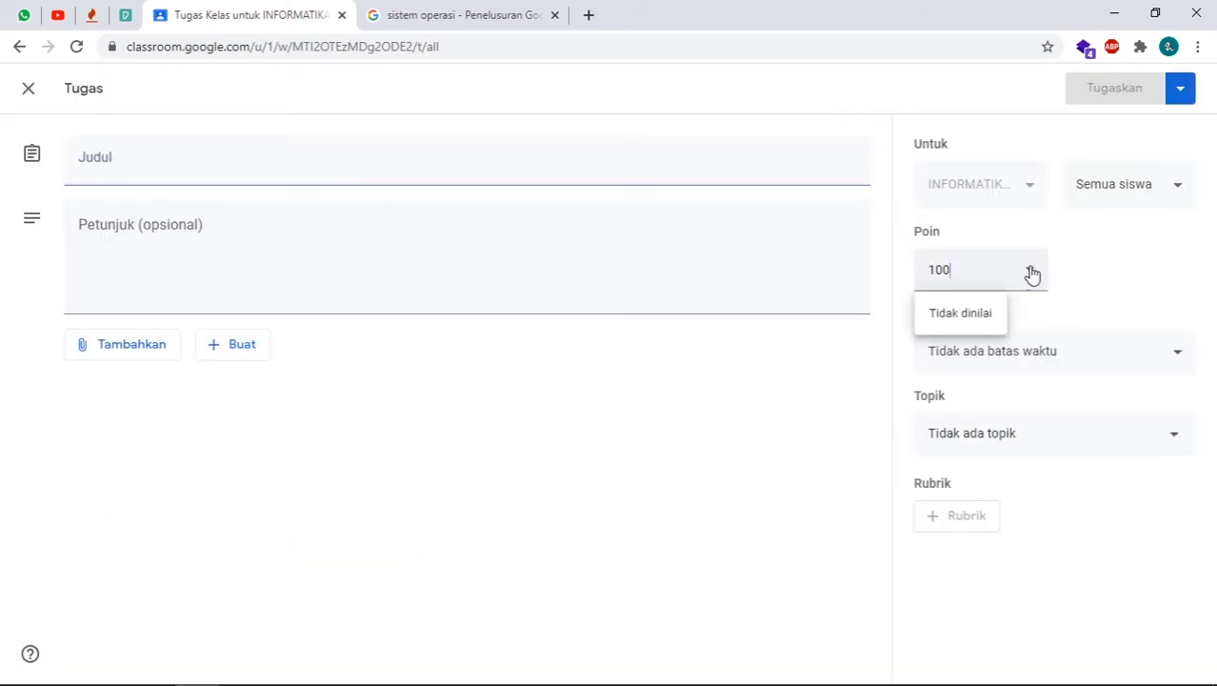
{"action": "left_click_drag", "start_coordinate": [970, 270], "coordinate": [922, 269]}
{"action": "key", "text": "BackSpace"}
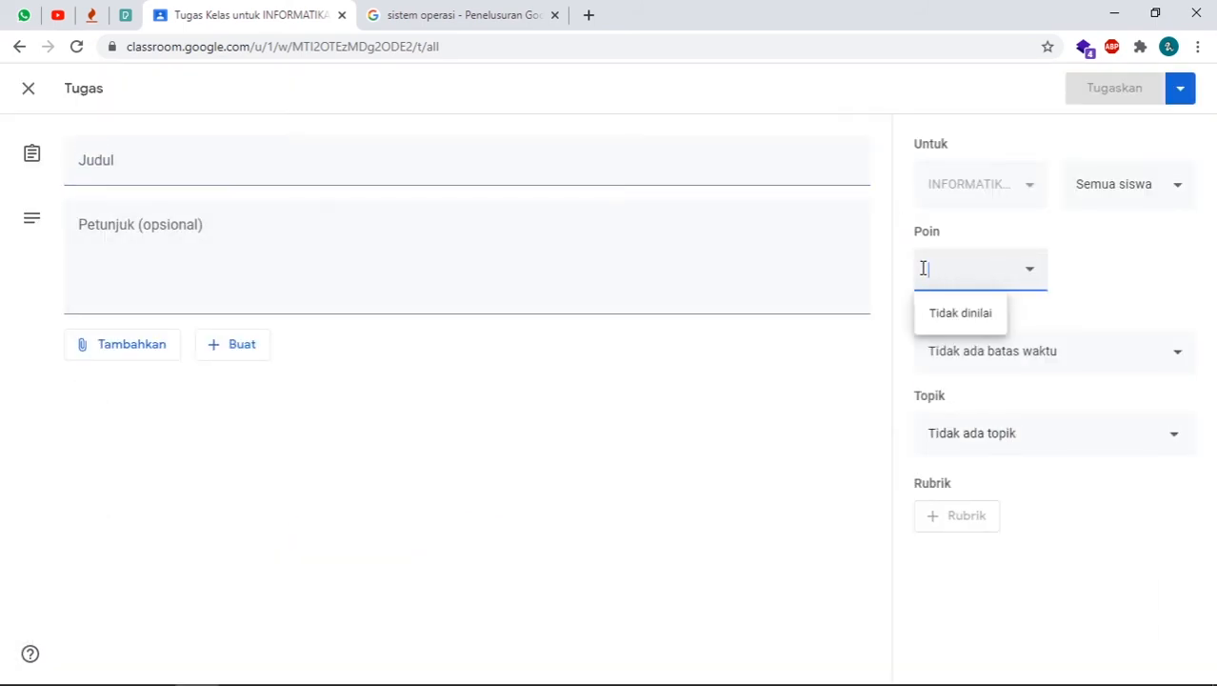
{"action": "left_click", "coordinate": [1122, 275]}
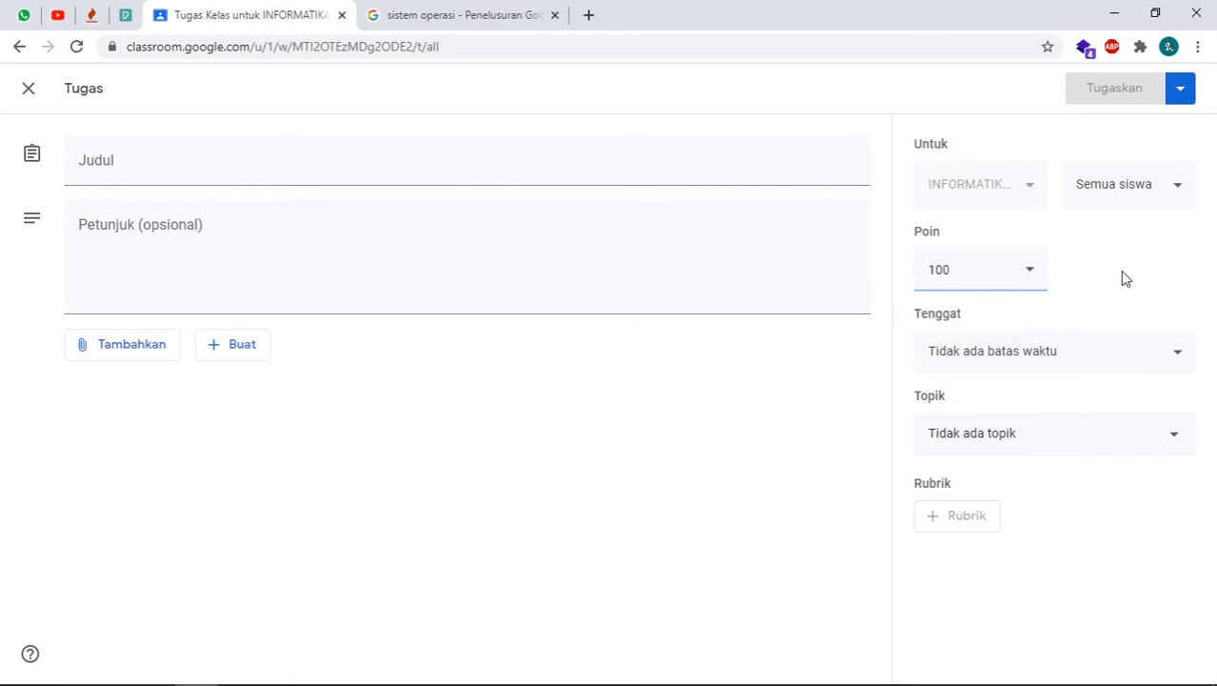
{"action": "left_click", "coordinate": [982, 267]}
{"action": "left_click_drag", "start_coordinate": [981, 269], "coordinate": [932, 269]}
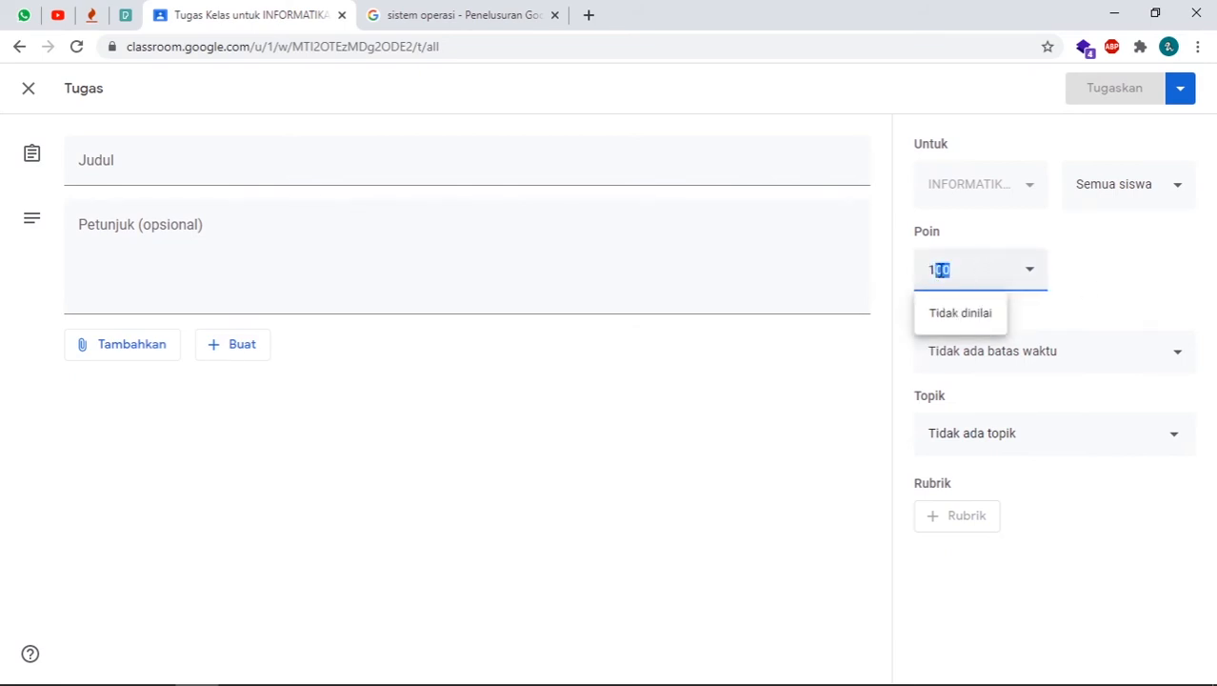
{"action": "left_click", "coordinate": [1147, 282]}
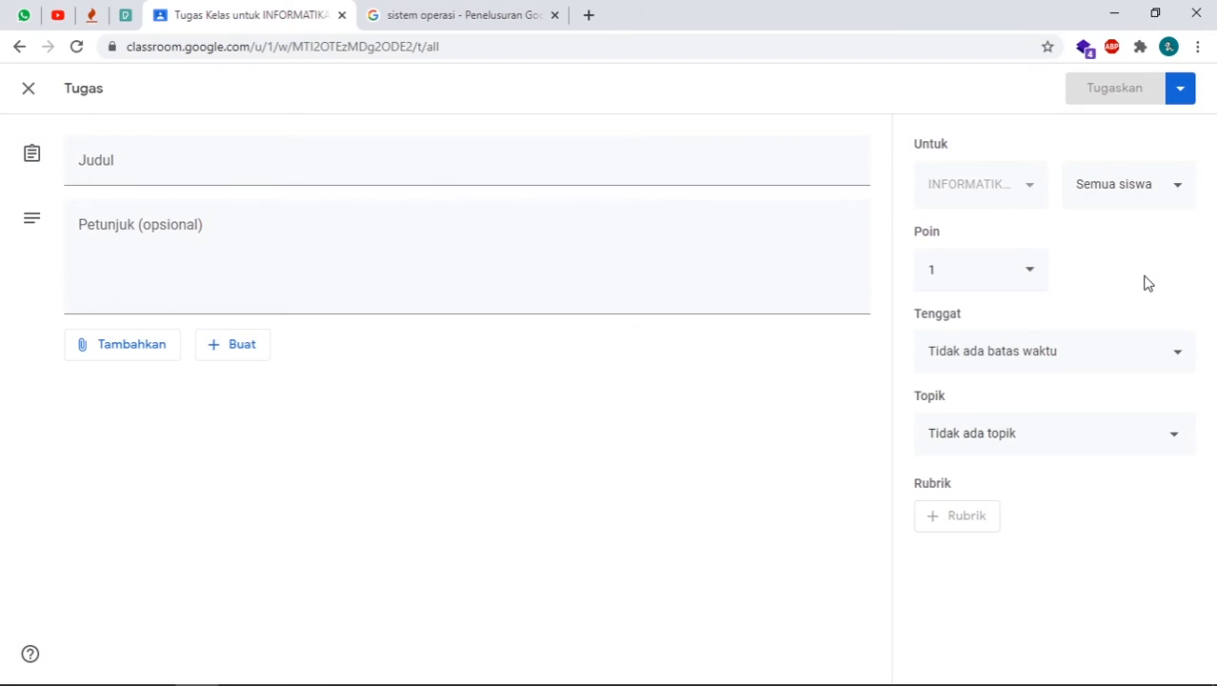
Place the new assignment in the Absensi topic without a due date and title it "Absensi"
{"action": "left_click", "coordinate": [1033, 358]}
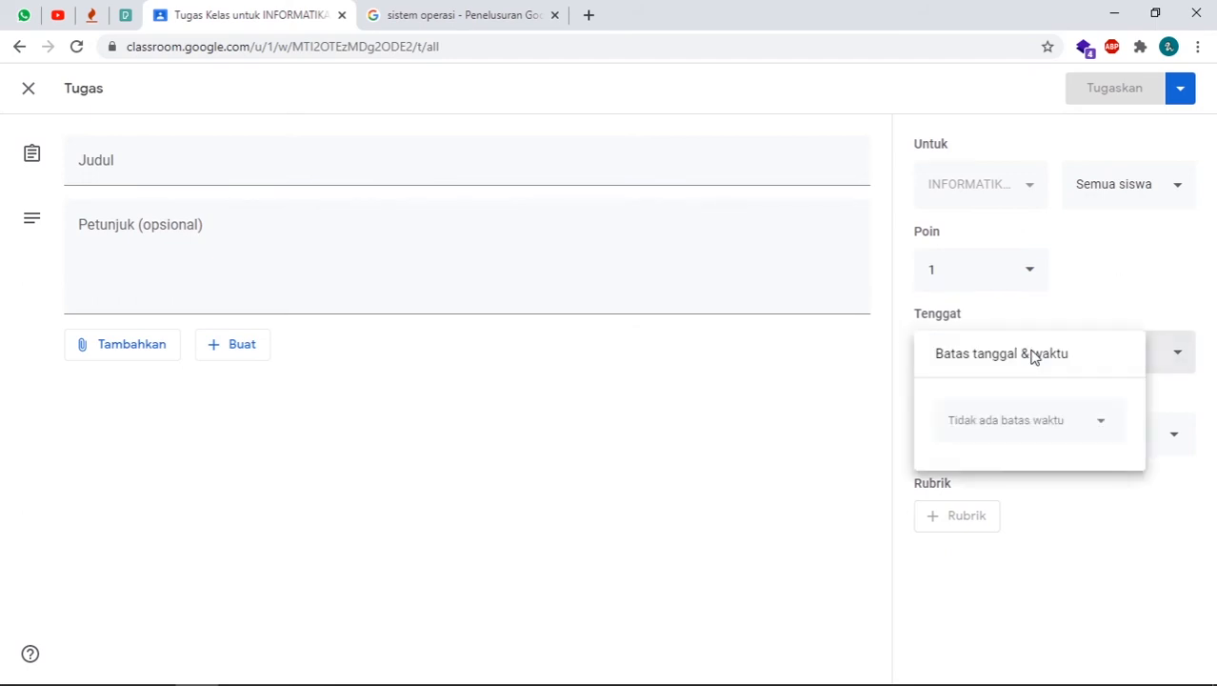
{"action": "left_click", "coordinate": [1130, 313]}
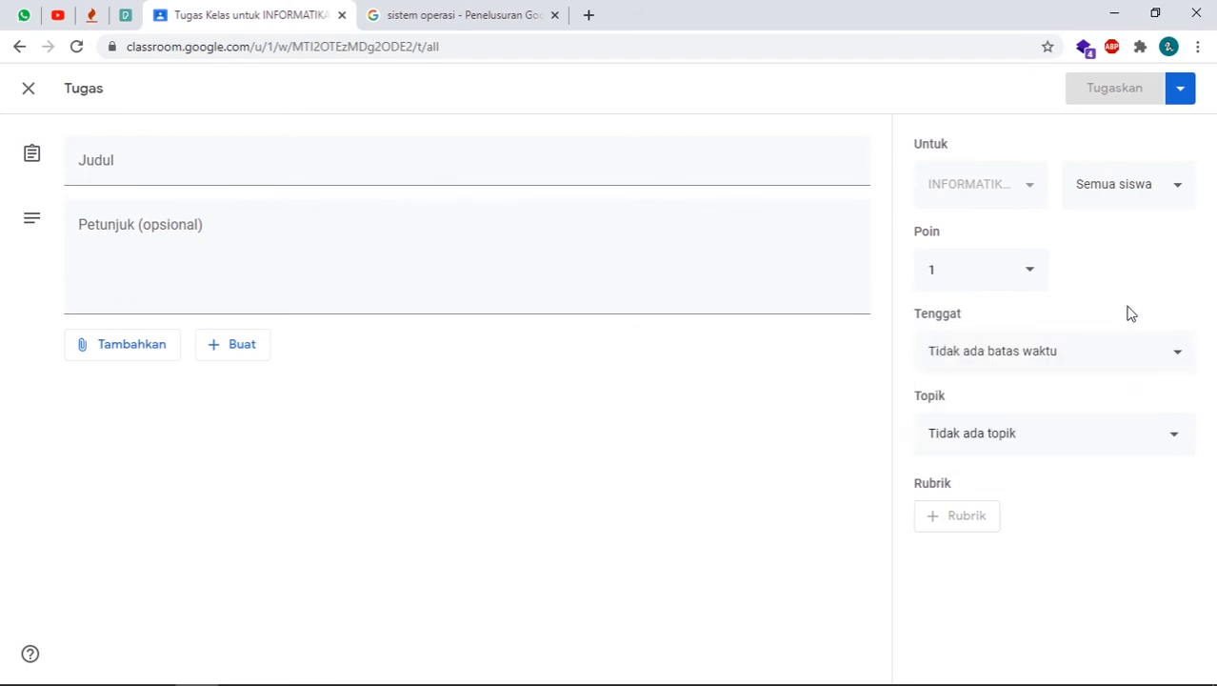
{"action": "left_click", "coordinate": [1054, 436]}
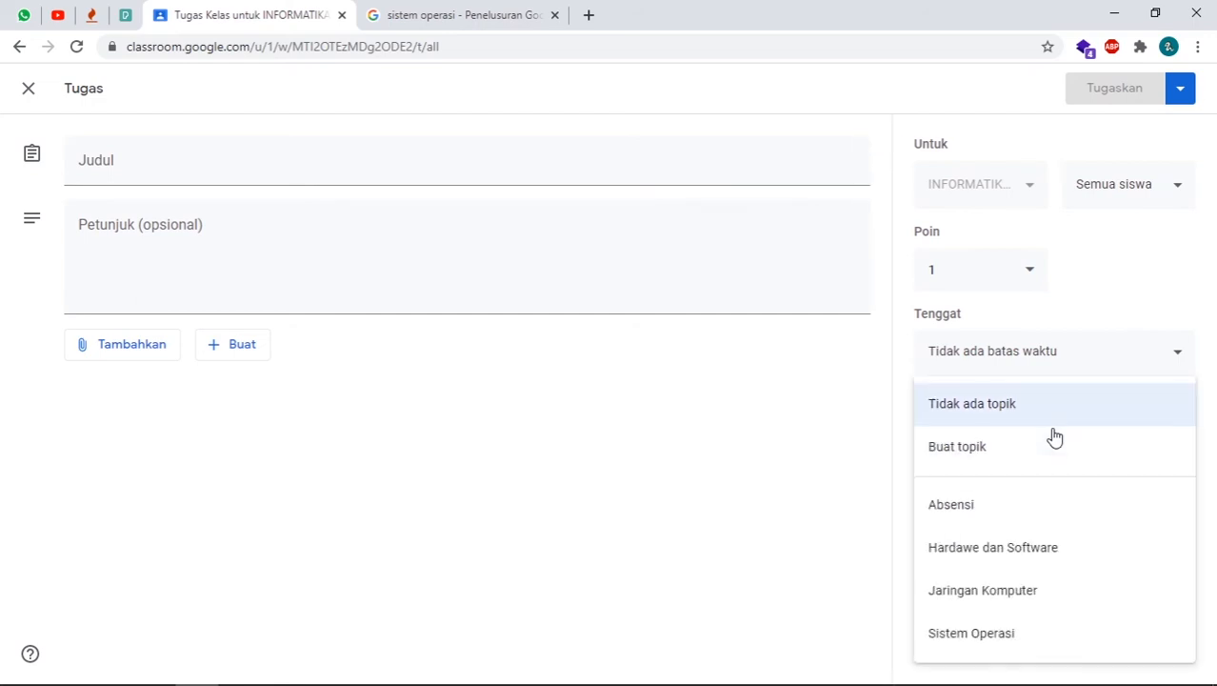
{"action": "left_click", "coordinate": [992, 505]}
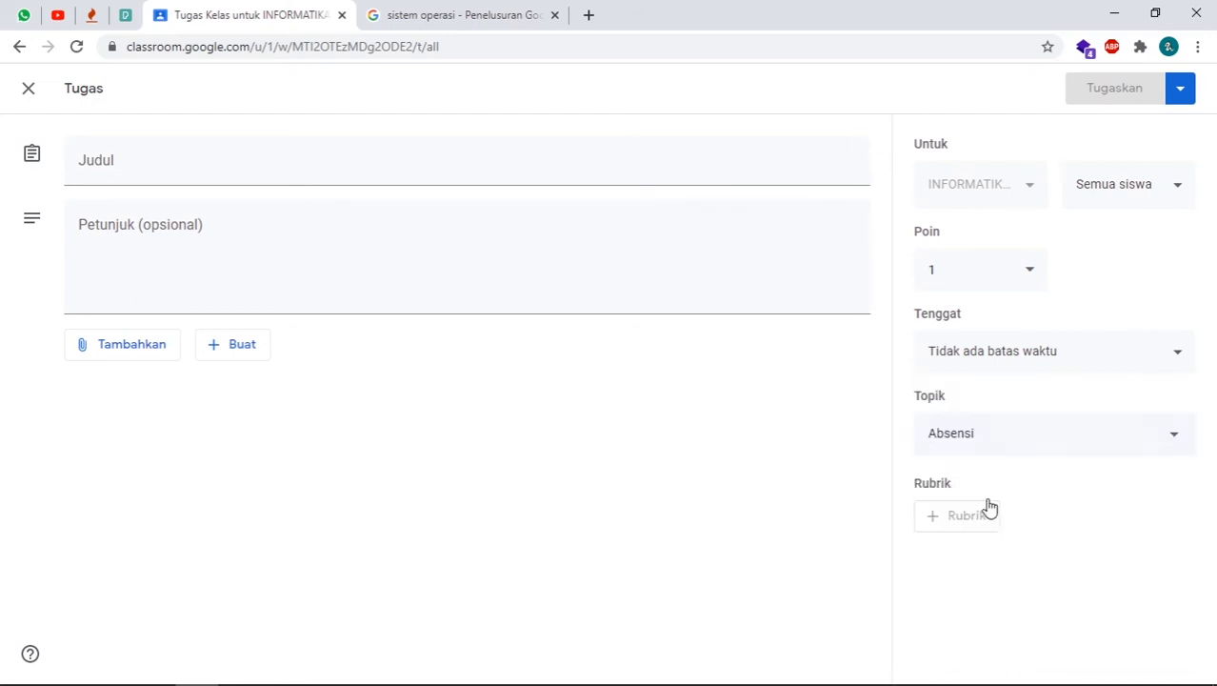
{"action": "left_click", "coordinate": [180, 163]}
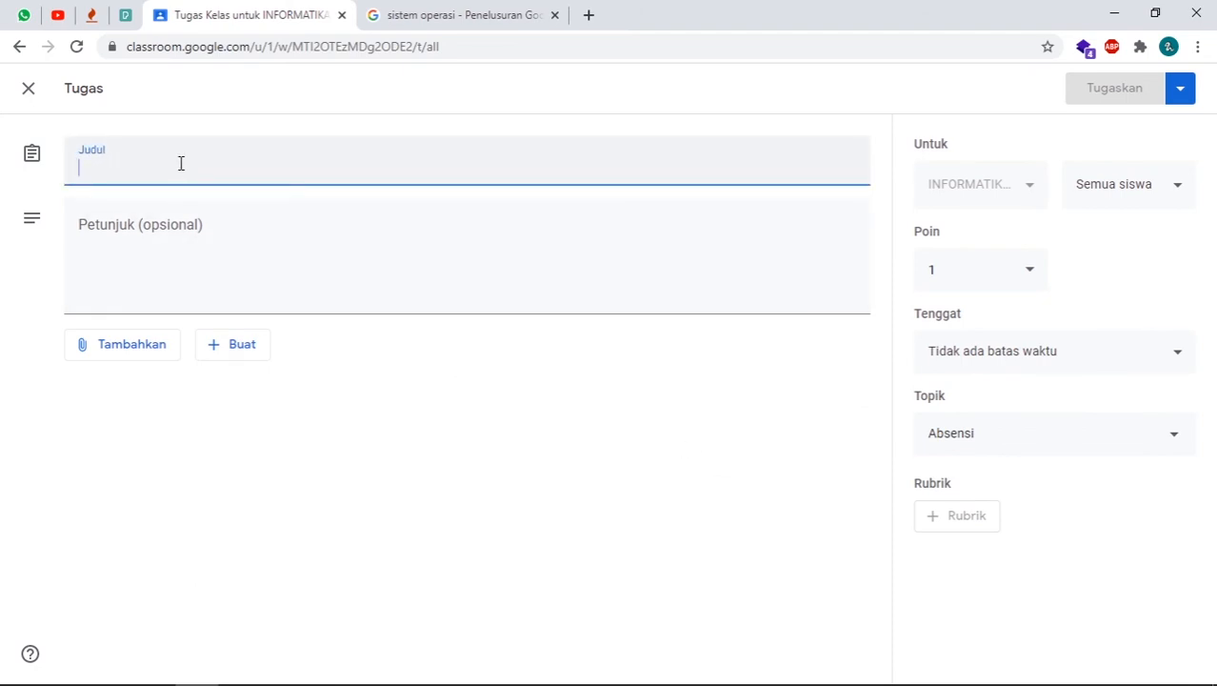
{"action": "type", "text": "Absensi"}
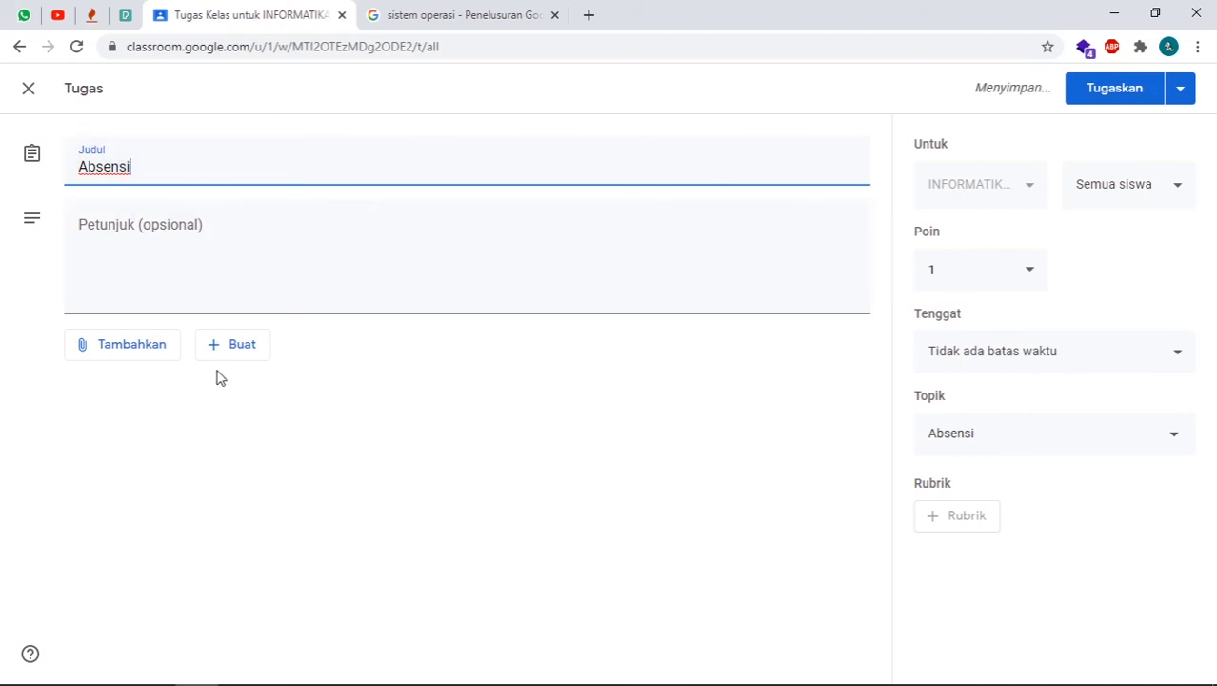
Enter "Silahkan melakukan absensi setiap jam mata pelajaran informatika" as the assignment's instructions
{"action": "left_click", "coordinate": [193, 256]}
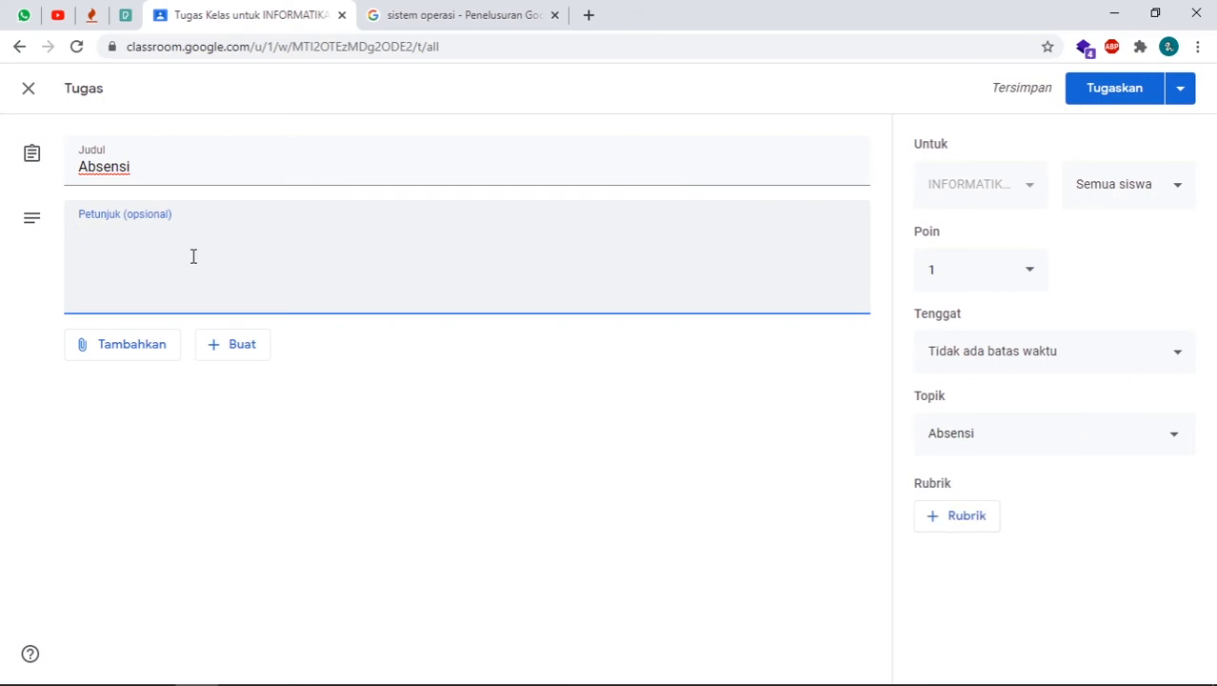
{"action": "type", "text": "Silahkan melakukan abses"}
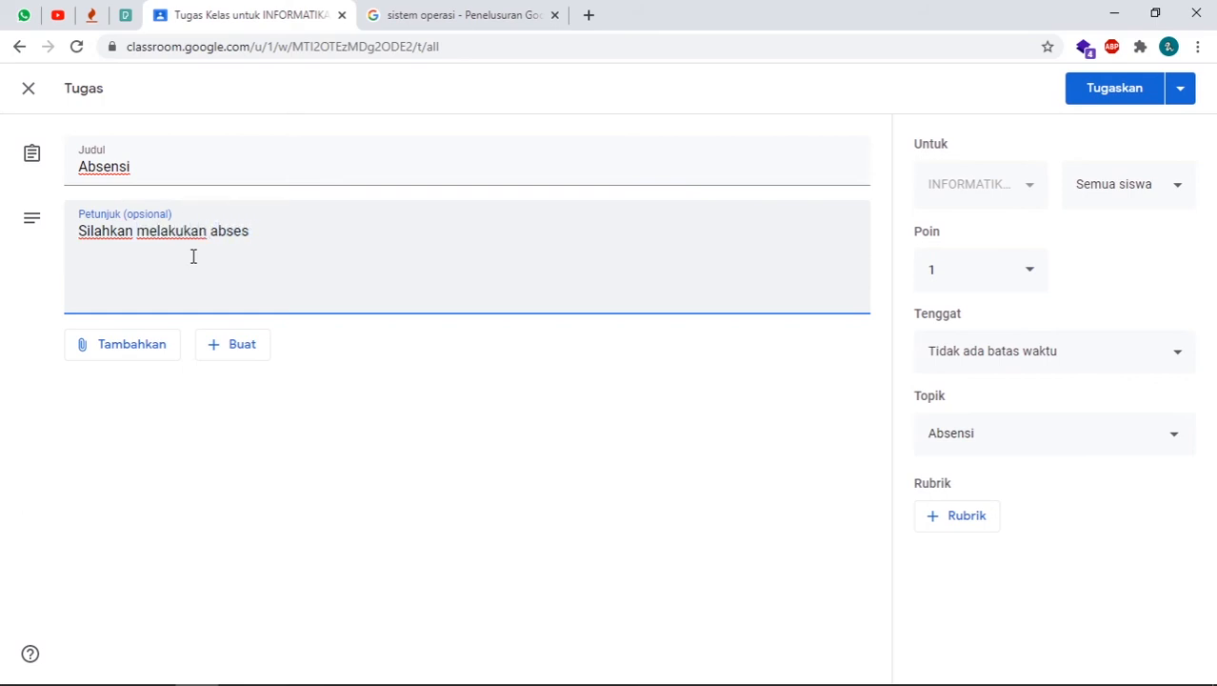
{"action": "type", "text": "nsi setiap jam mata pelajaran informatika"}
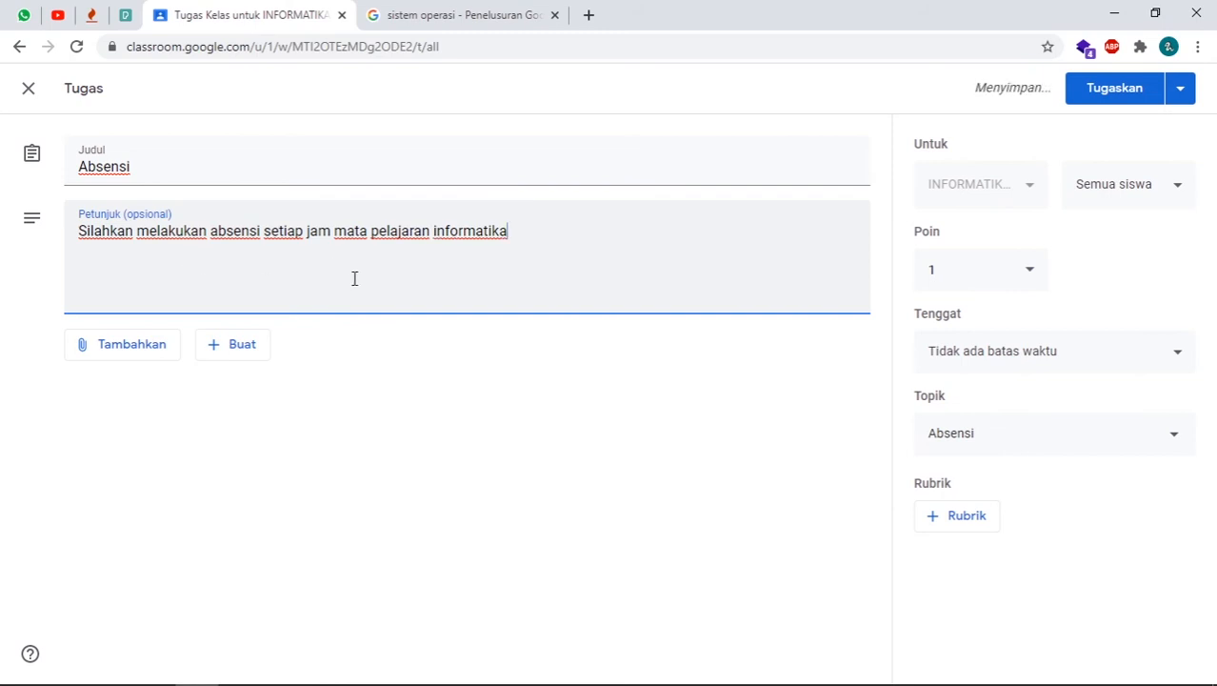
Attach a new Google Form to the assignment and title the form "Absensi"
{"action": "left_click", "coordinate": [236, 347]}
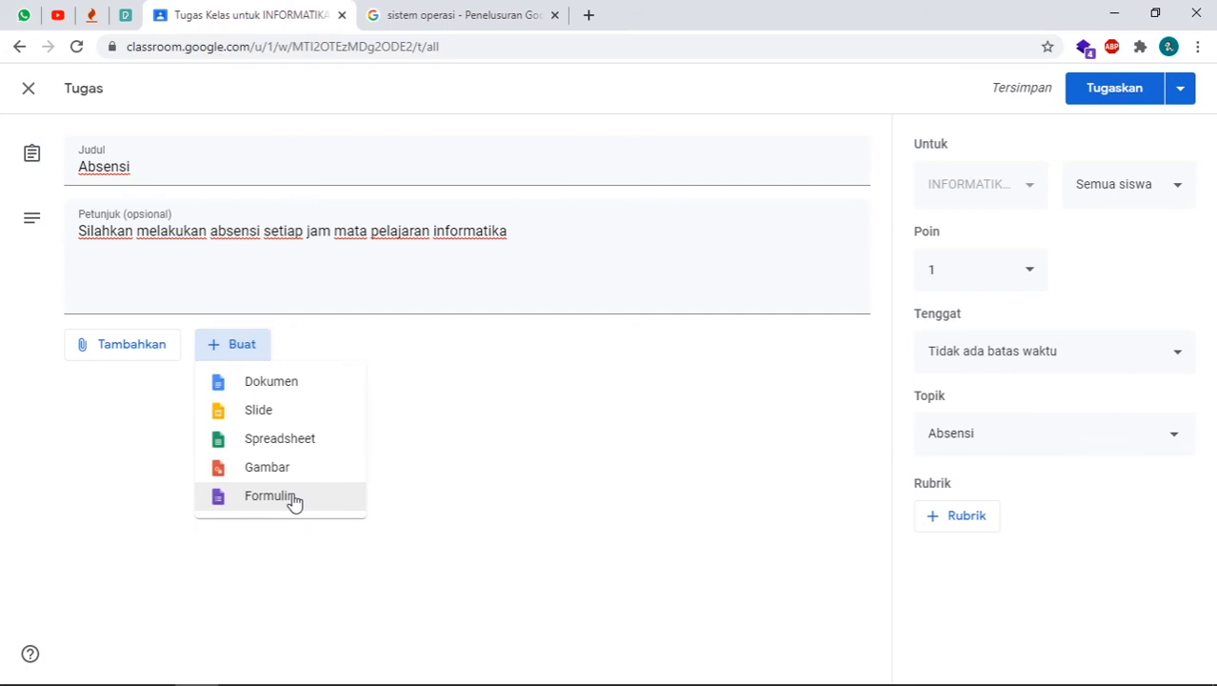
{"action": "left_click", "coordinate": [294, 501]}
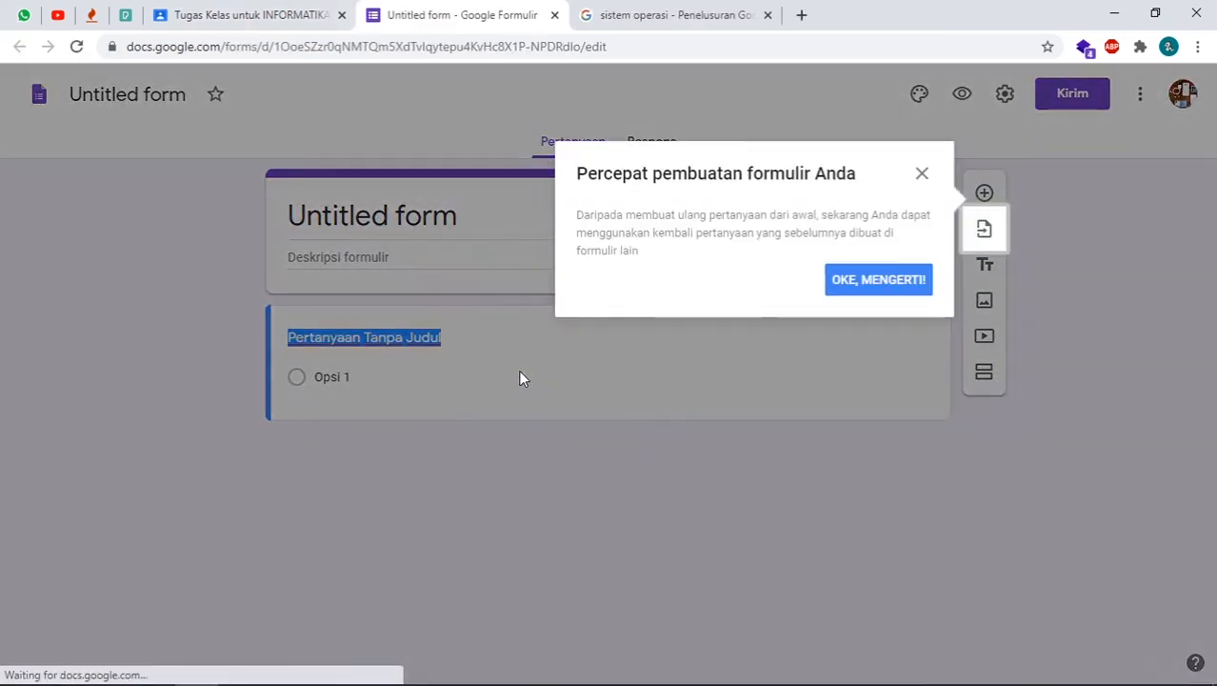
{"action": "left_click", "coordinate": [921, 310]}
{"action": "left_click", "coordinate": [430, 217]}
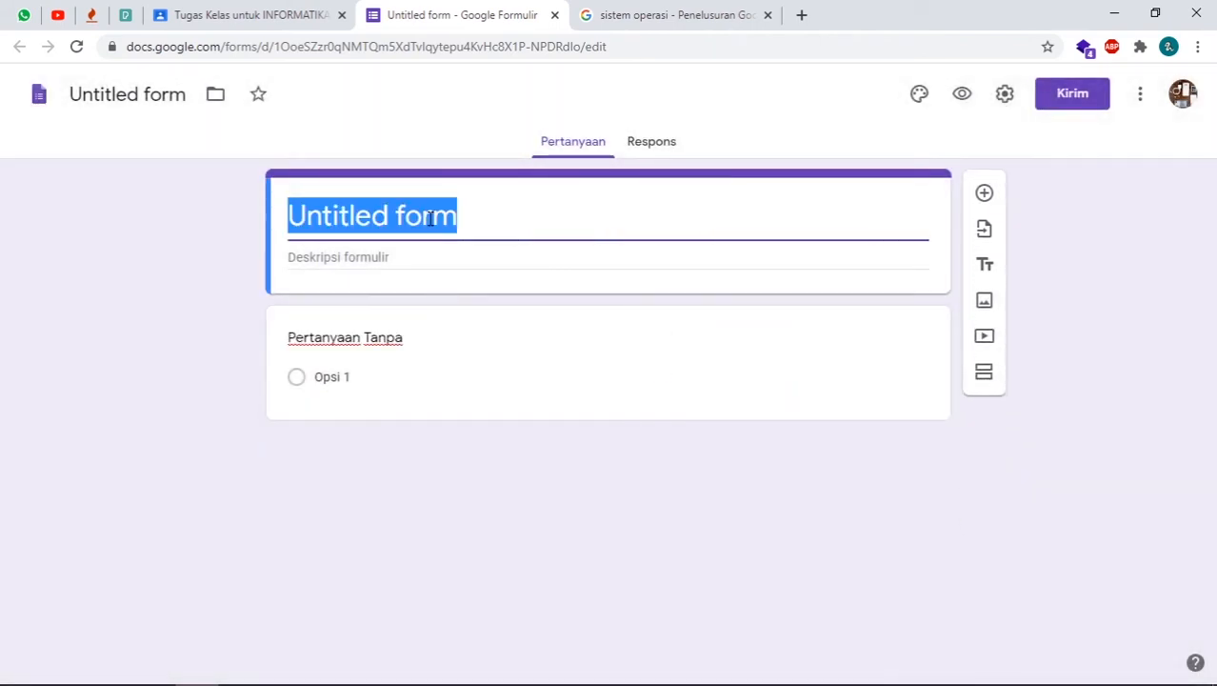
{"action": "type", "text": "Absensi"}
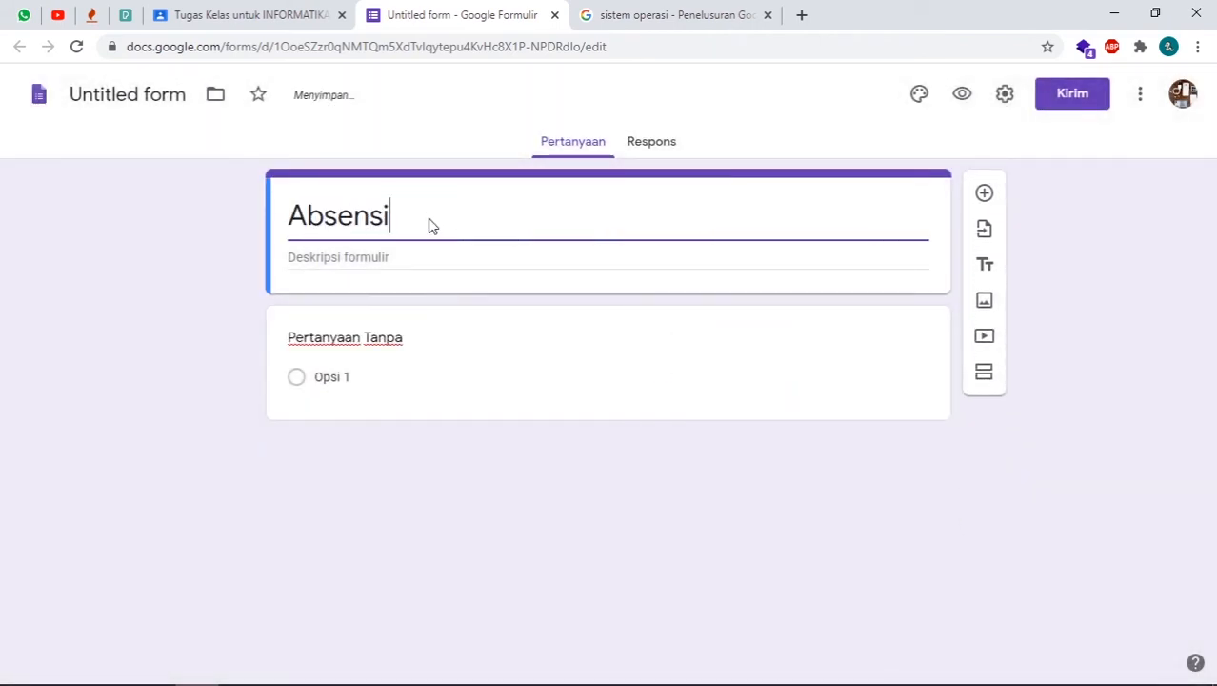
Set the form's first question to "Nama Lengkap" with a short answer and make it mandatory (Wajib diisi)
{"action": "left_click", "coordinate": [400, 335]}
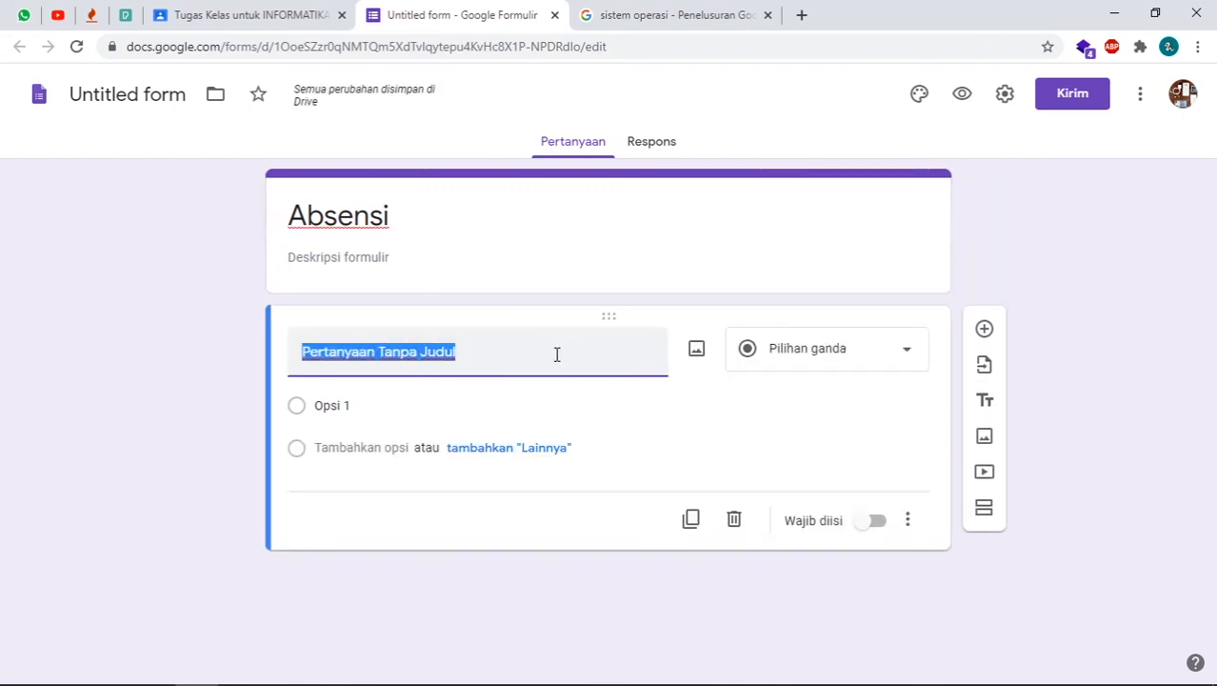
{"action": "type", "text": "Nama Lengkap"}
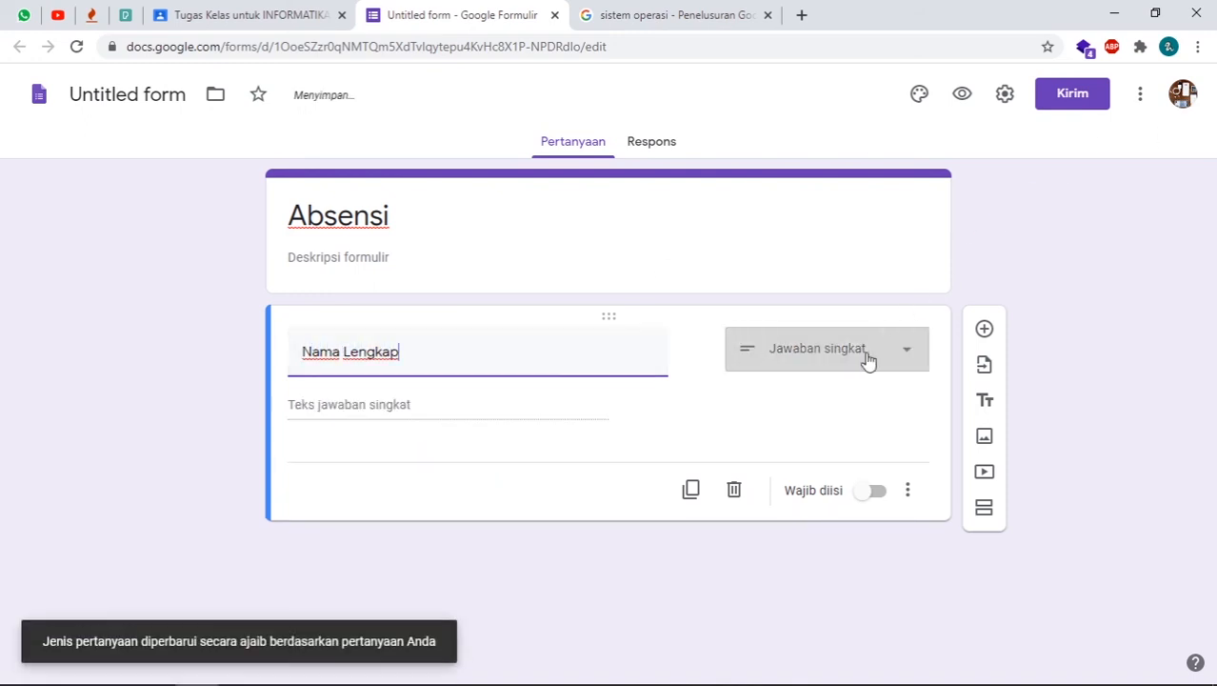
{"action": "left_click", "coordinate": [873, 491]}
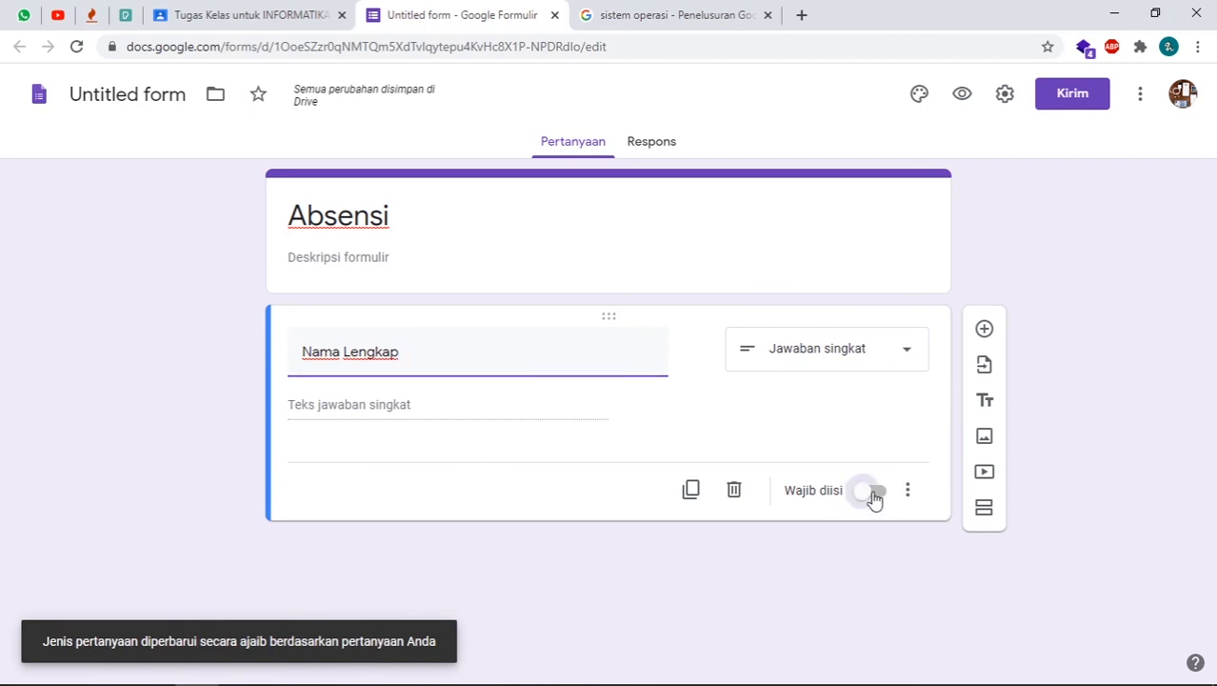
Add a multiple-choice (Pilihan ganda) question titled "Kelas" with "X IPS 1" as its first option
{"action": "left_click", "coordinate": [984, 329]}
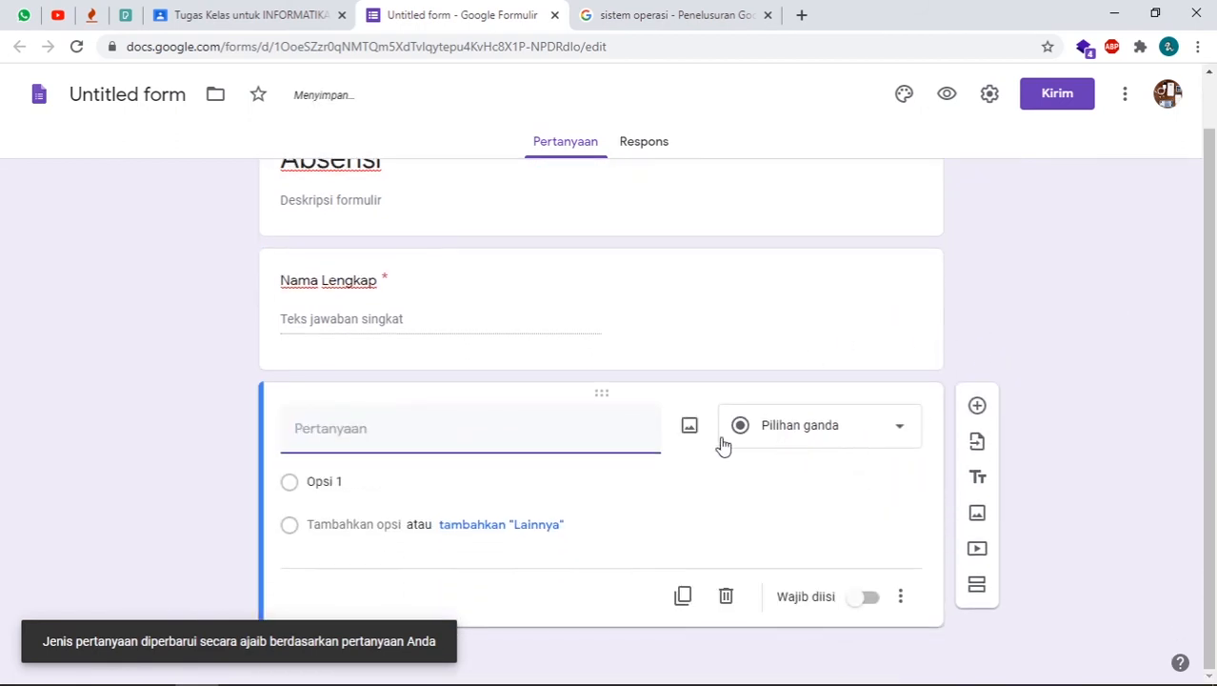
{"action": "type", "text": "Kelas"}
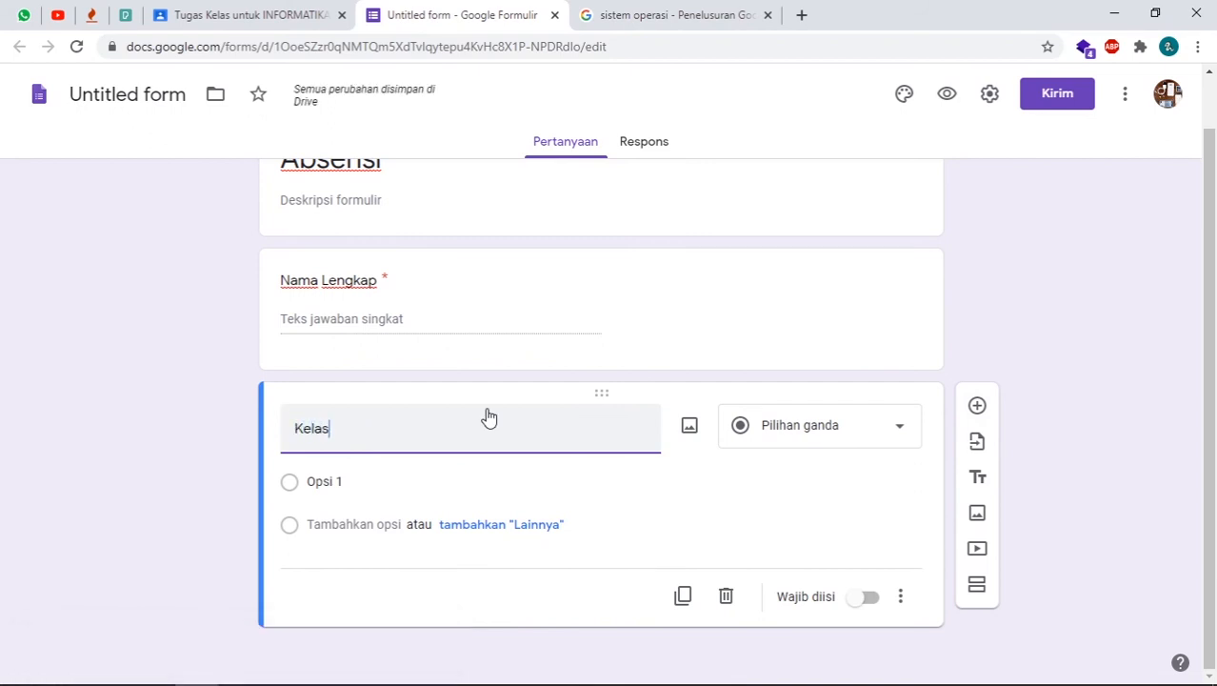
{"action": "left_click", "coordinate": [324, 481]}
{"action": "type", "text": "x IPS"}
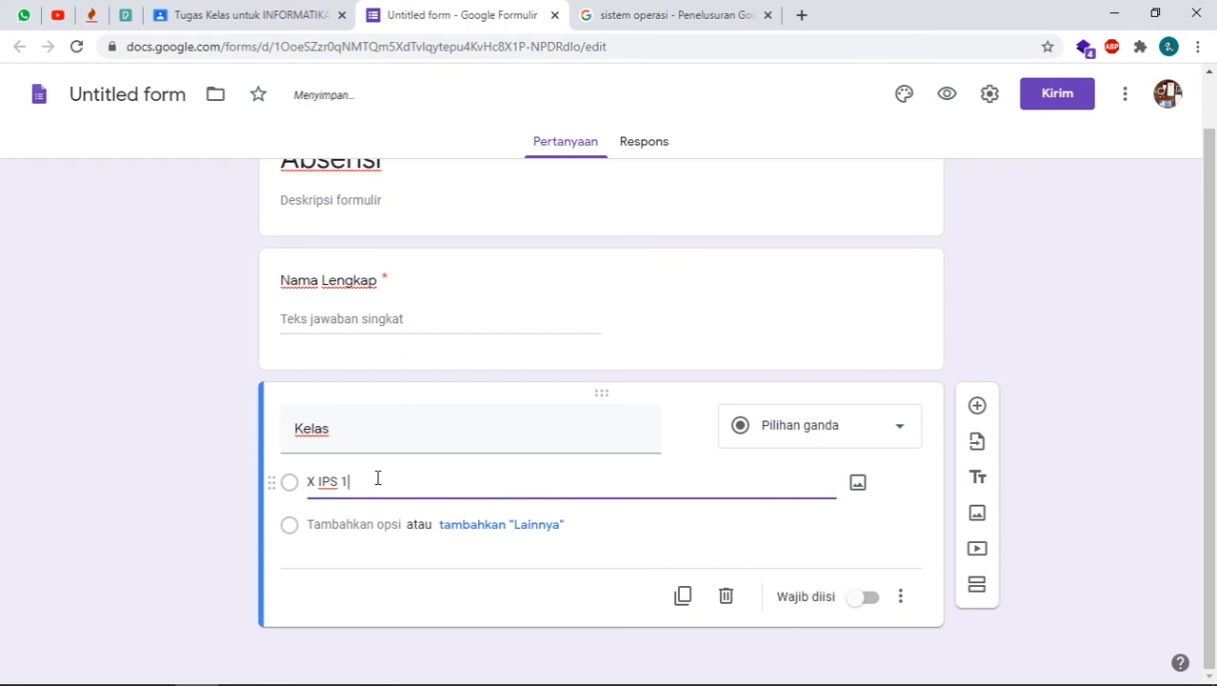
Add the options "X IPS 2", "X IPS 3" and "X IPS 4" to the Kelas question and make it mandatory (Wajib diisi)
{"action": "left_click", "coordinate": [330, 525]}
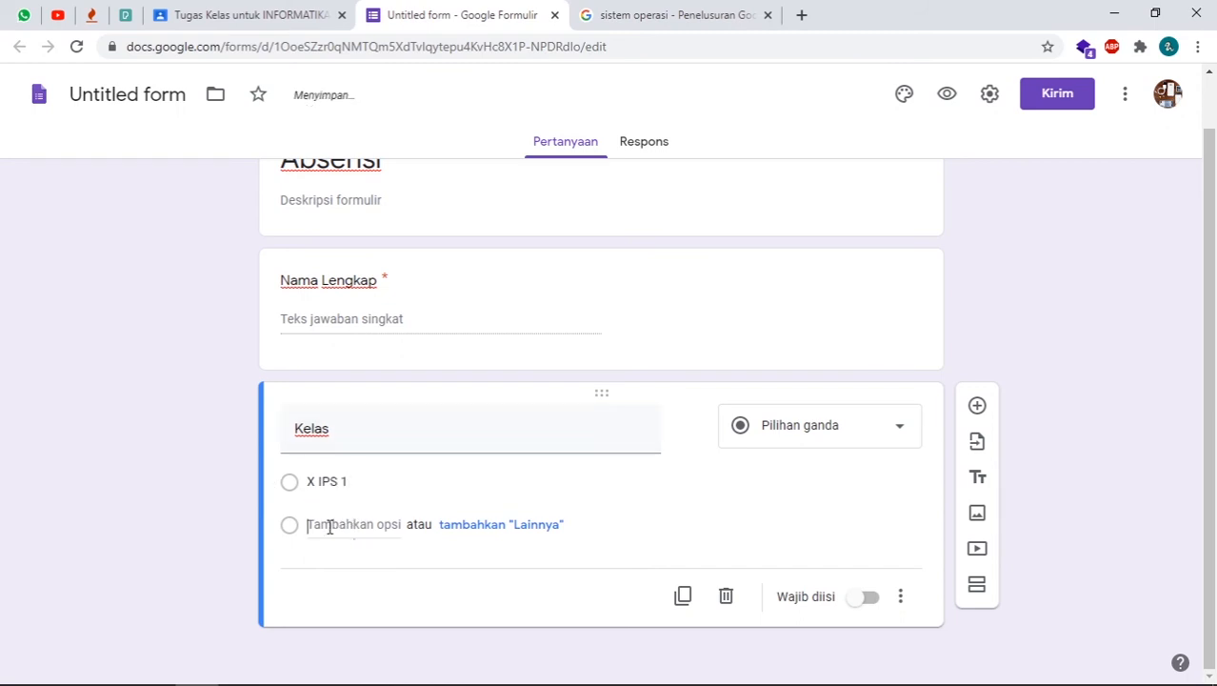
{"action": "type", "text": "X IP"}
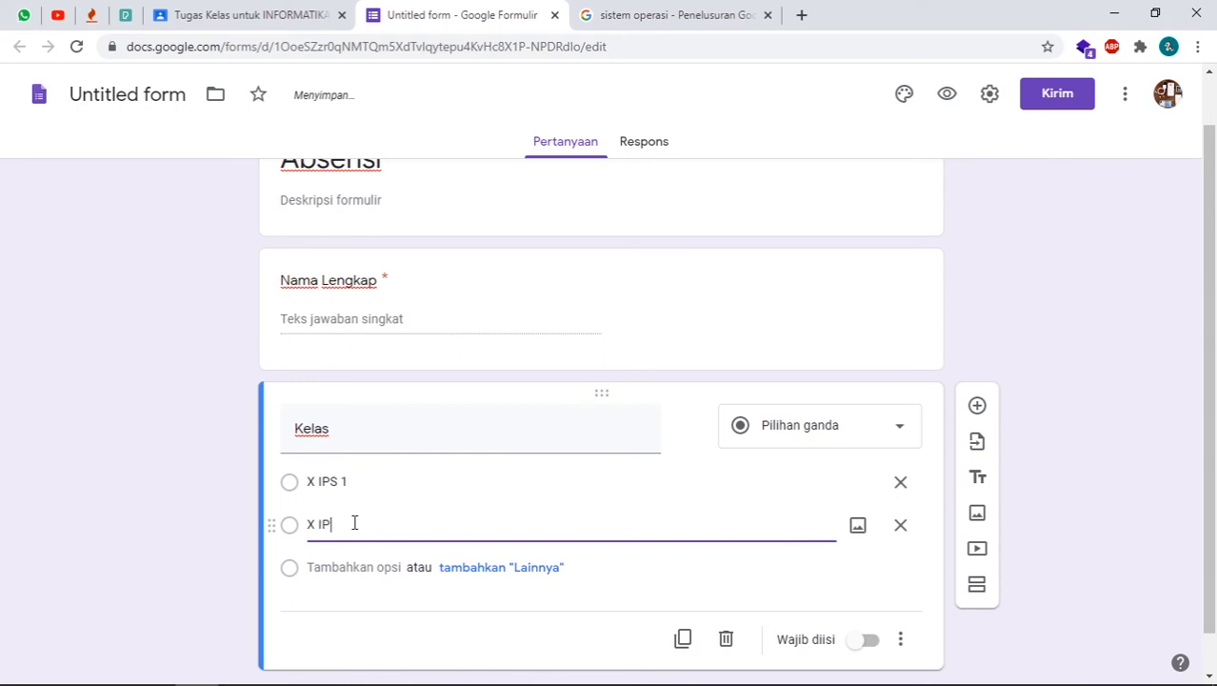
{"action": "type", "text": "S 2"}
{"action": "left_click", "coordinate": [346, 565]}
{"action": "type", "text": "X IPS 3"}
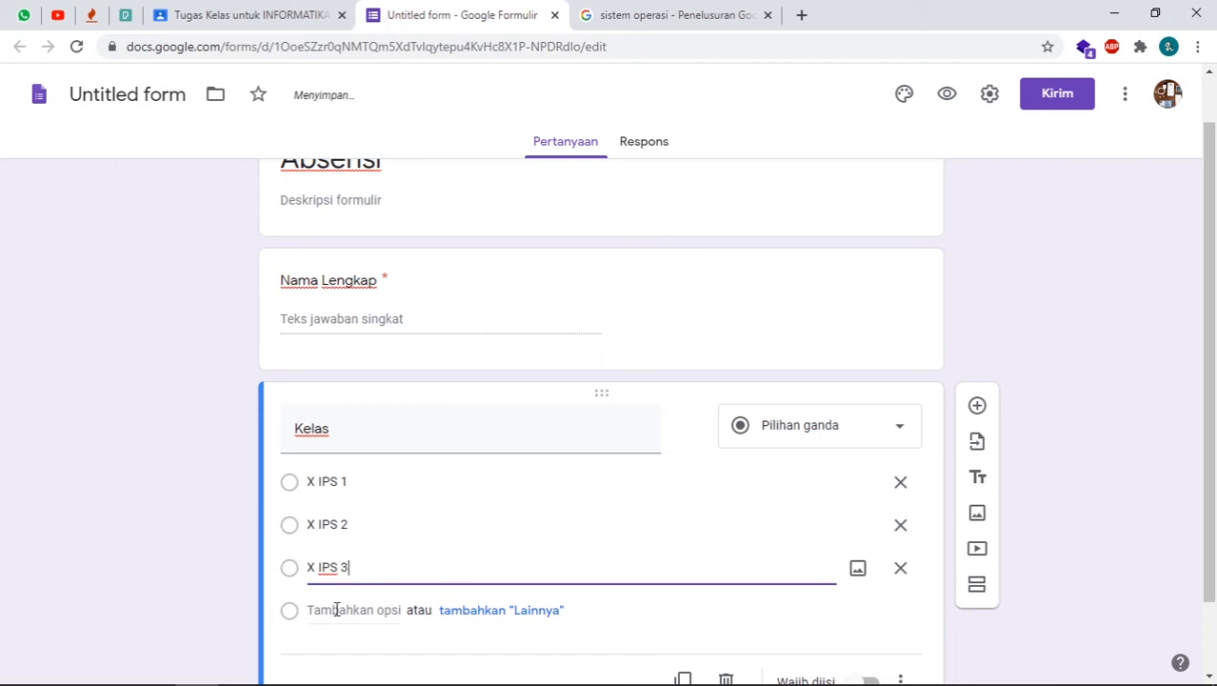
{"action": "left_click", "coordinate": [336, 610]}
{"action": "type", "text": "X IPS"}
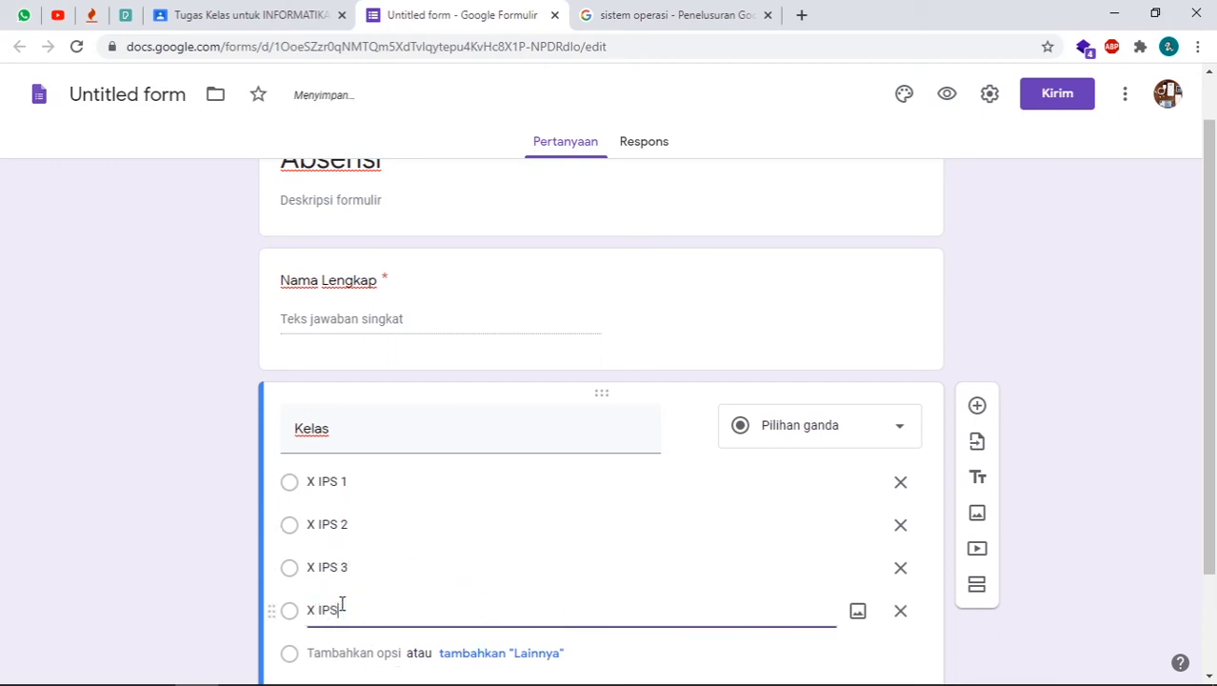
{"action": "type", "text": " 4"}
{"action": "scroll", "coordinate": [622, 522], "scroll_direction": "down", "scroll_amount": 2}
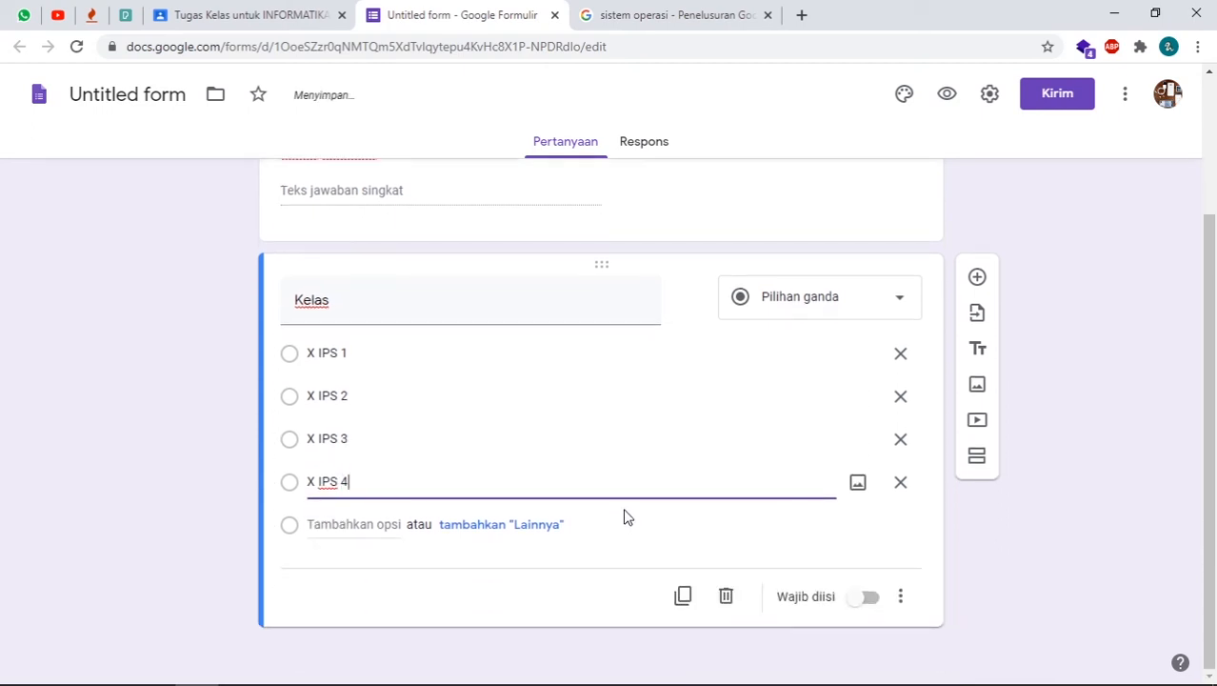
{"action": "left_click", "coordinate": [867, 598]}
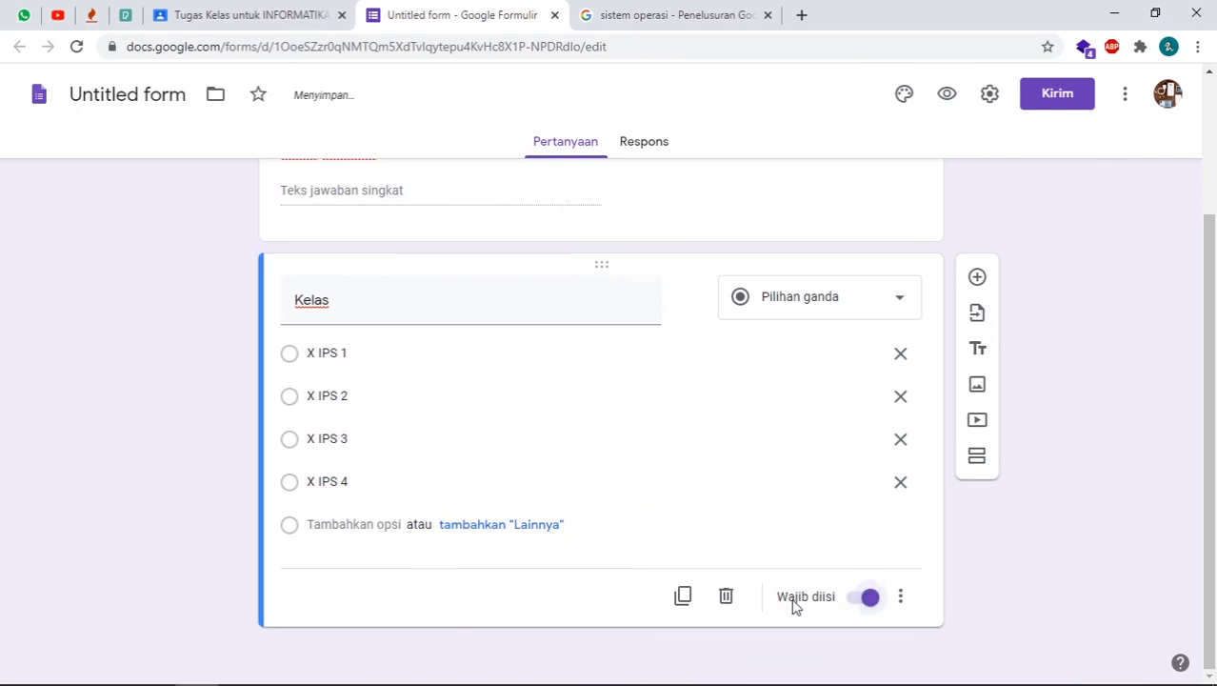
{"action": "scroll", "coordinate": [821, 582], "scroll_direction": "up", "scroll_amount": 2}
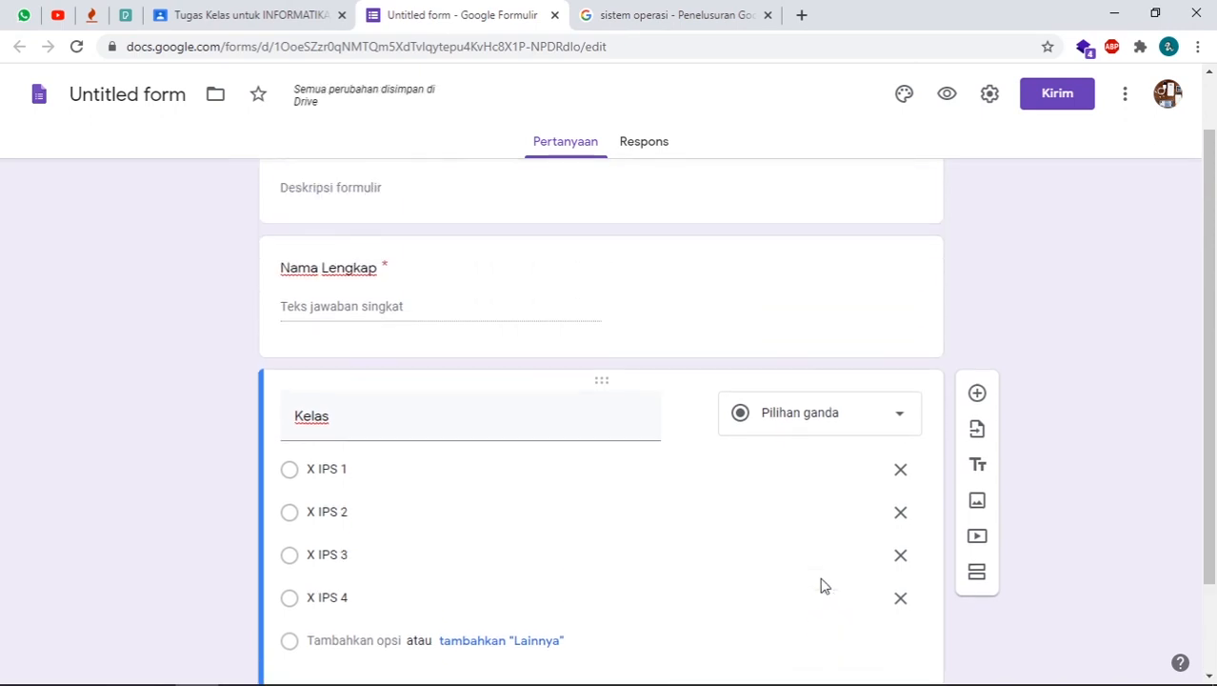
{"action": "scroll", "coordinate": [752, 567], "scroll_direction": "down", "scroll_amount": 2}
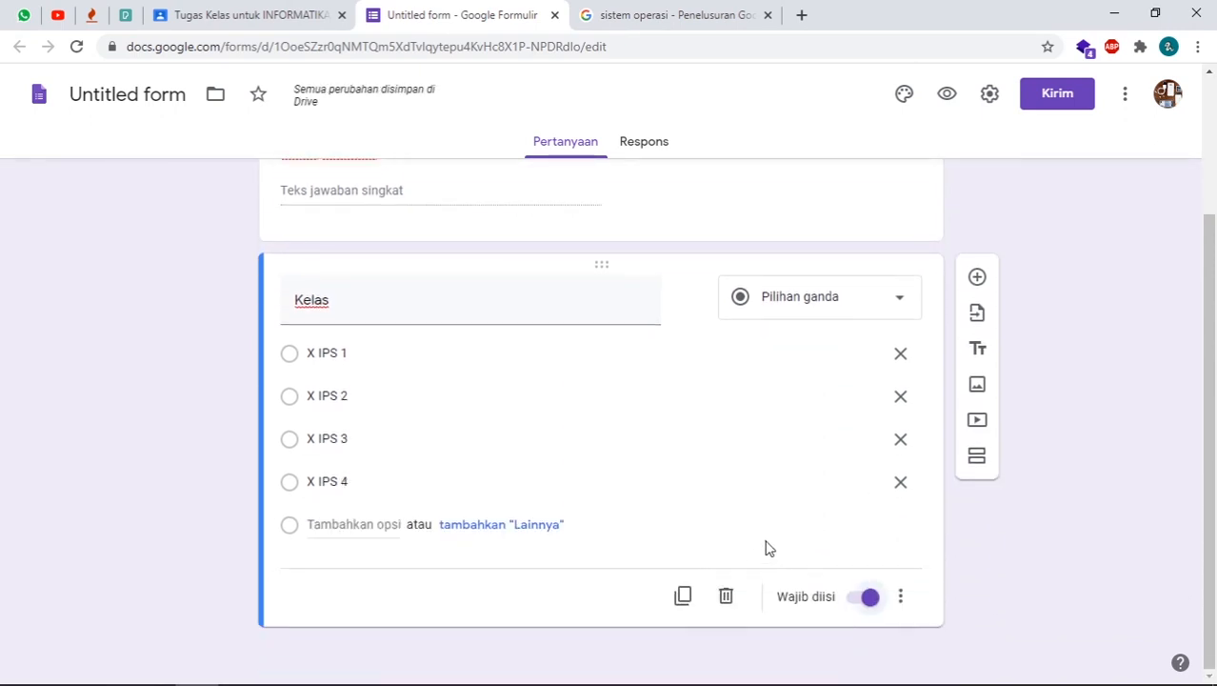
Add a mandatory date (Tanggal) question titled "Silahkan isi tanggal" below the Kelas question
{"action": "left_click", "coordinate": [974, 288]}
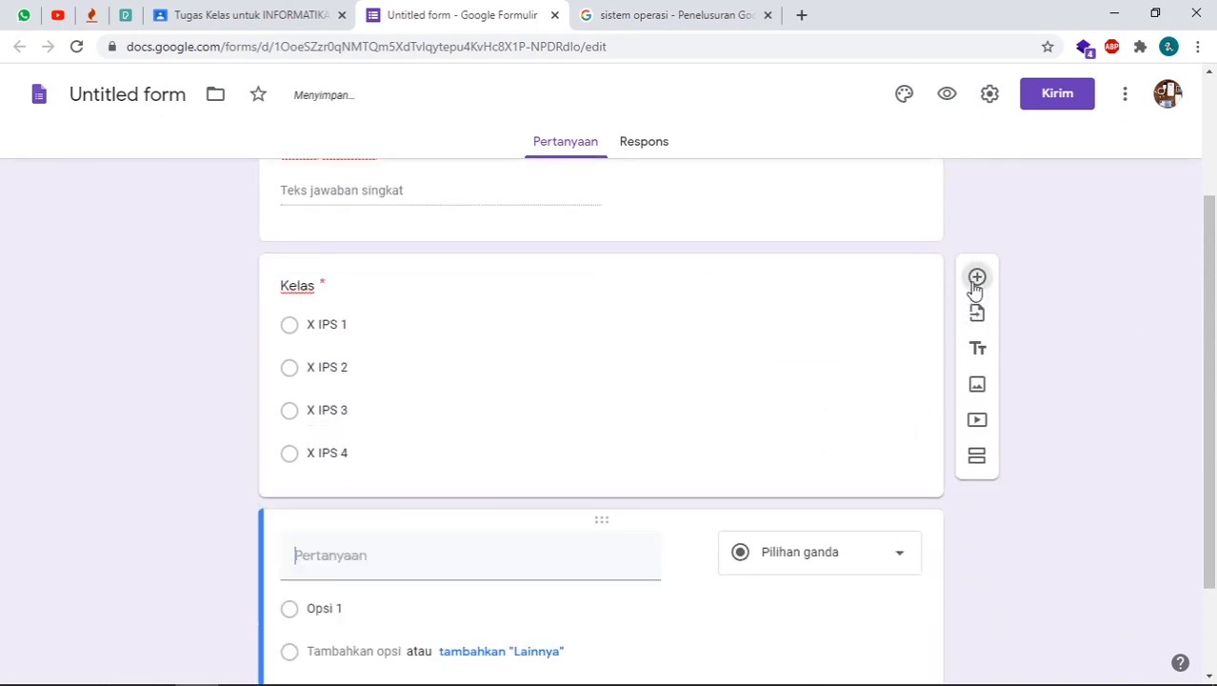
{"action": "left_click", "coordinate": [814, 441]}
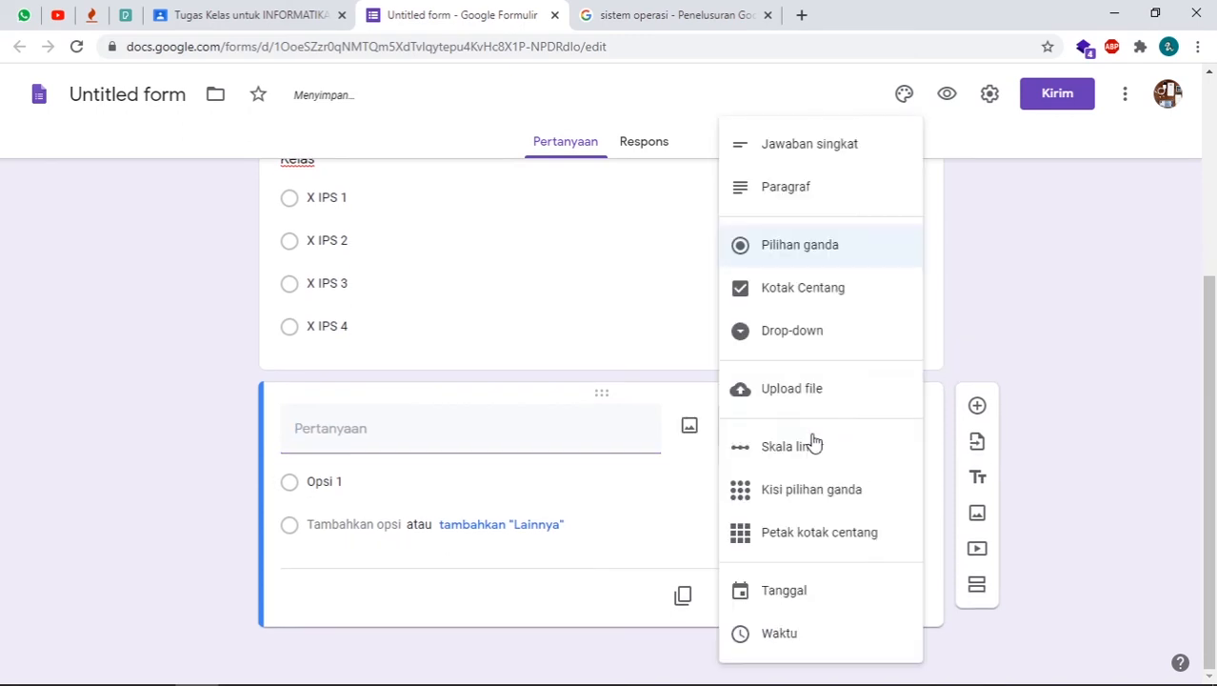
{"action": "left_click", "coordinate": [726, 588]}
{"action": "left_click", "coordinate": [407, 473]}
{"action": "type", "text": "S"}
{"action": "key", "text": "BackSpace"}
{"action": "key", "text": "BackSpace"}
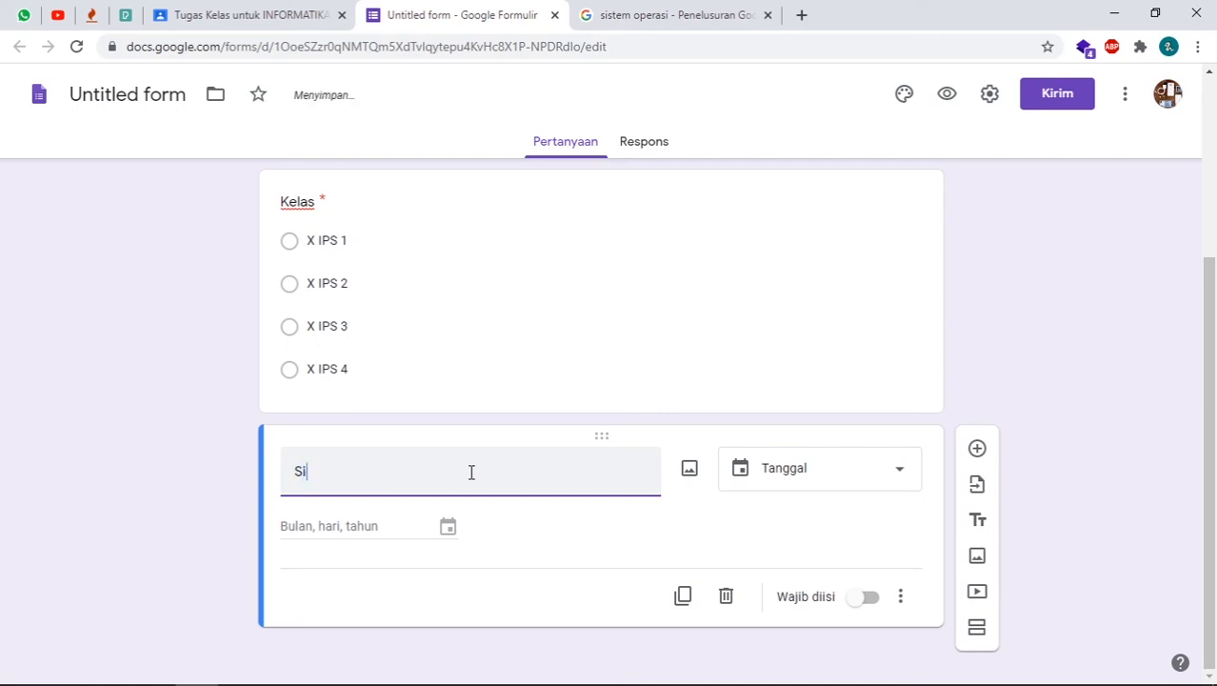
{"action": "type", "text": "ilahkan i"}
{"action": "type", "text": "tanggal"}
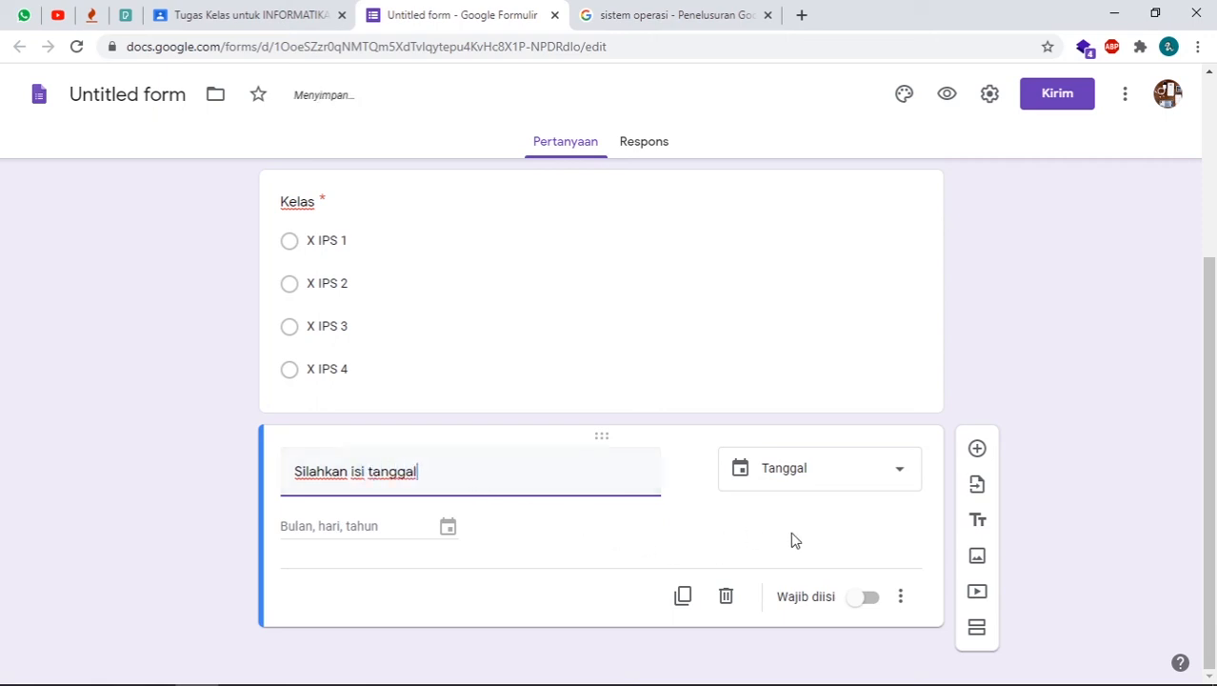
{"action": "left_click", "coordinate": [863, 601]}
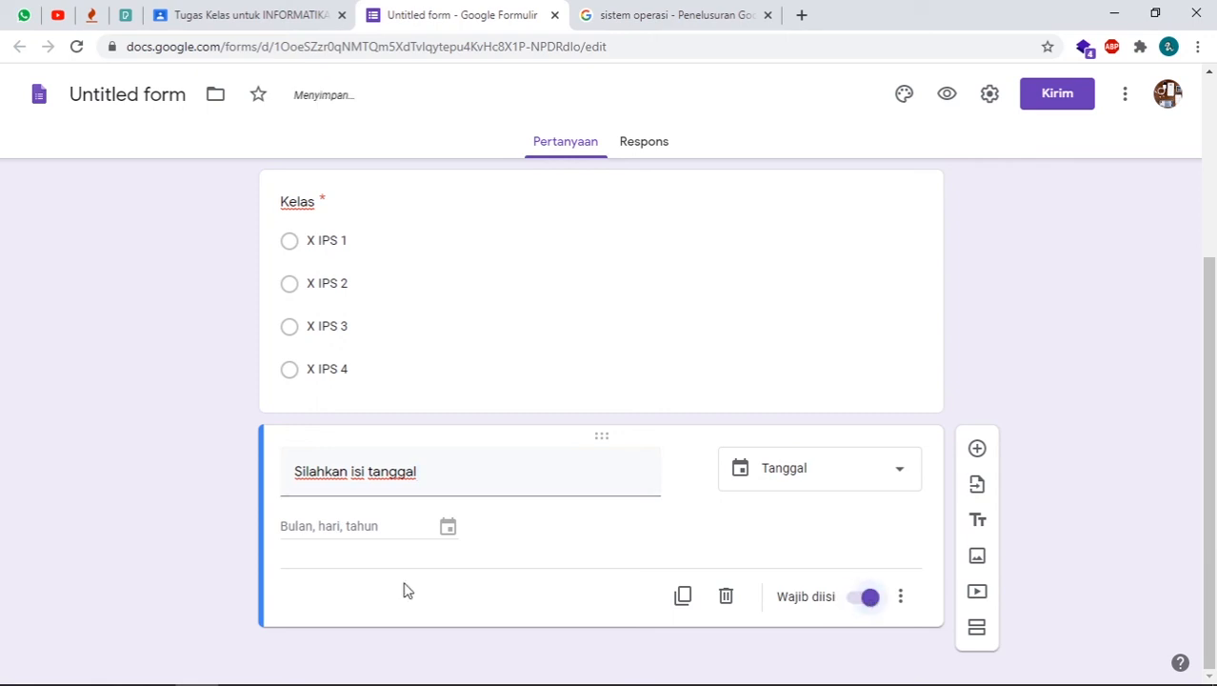
Review the attendance form's questions and its responses page (Respons)
{"action": "scroll", "coordinate": [969, 354], "scroll_direction": "up", "scroll_amount": 3}
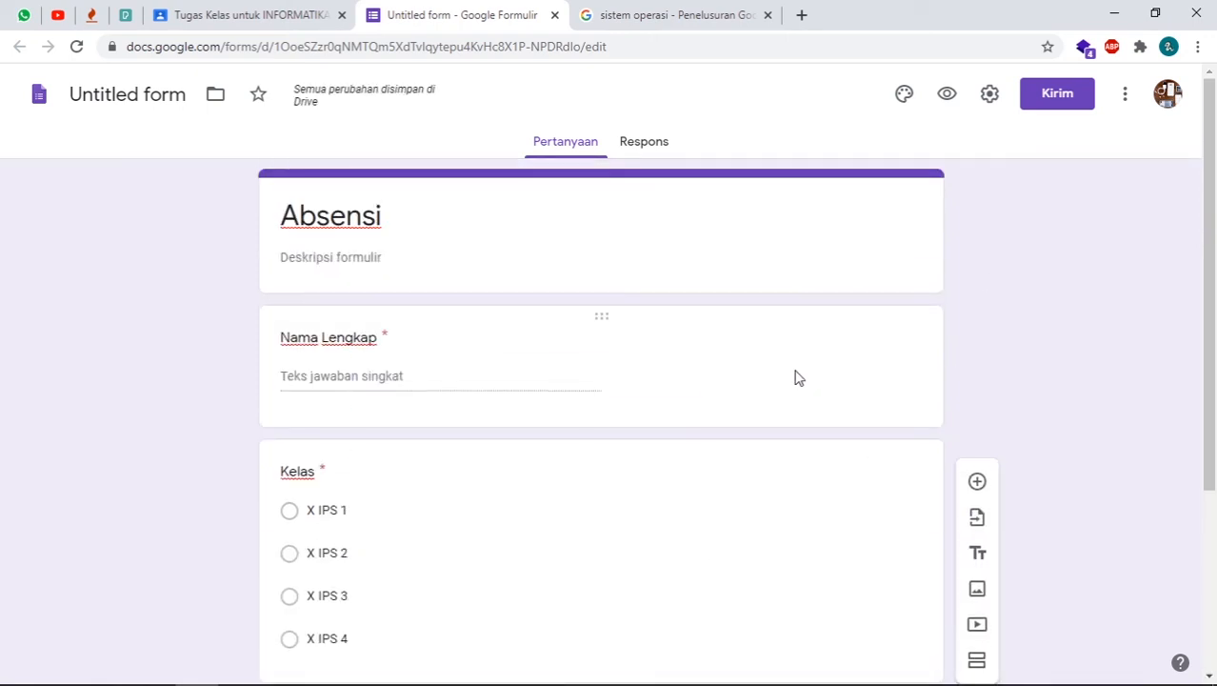
{"action": "scroll", "coordinate": [804, 383], "scroll_direction": "down", "scroll_amount": 3}
{"action": "scroll", "coordinate": [729, 336], "scroll_direction": "up", "scroll_amount": 3}
{"action": "left_click", "coordinate": [644, 144]}
{"action": "left_click", "coordinate": [541, 150]}
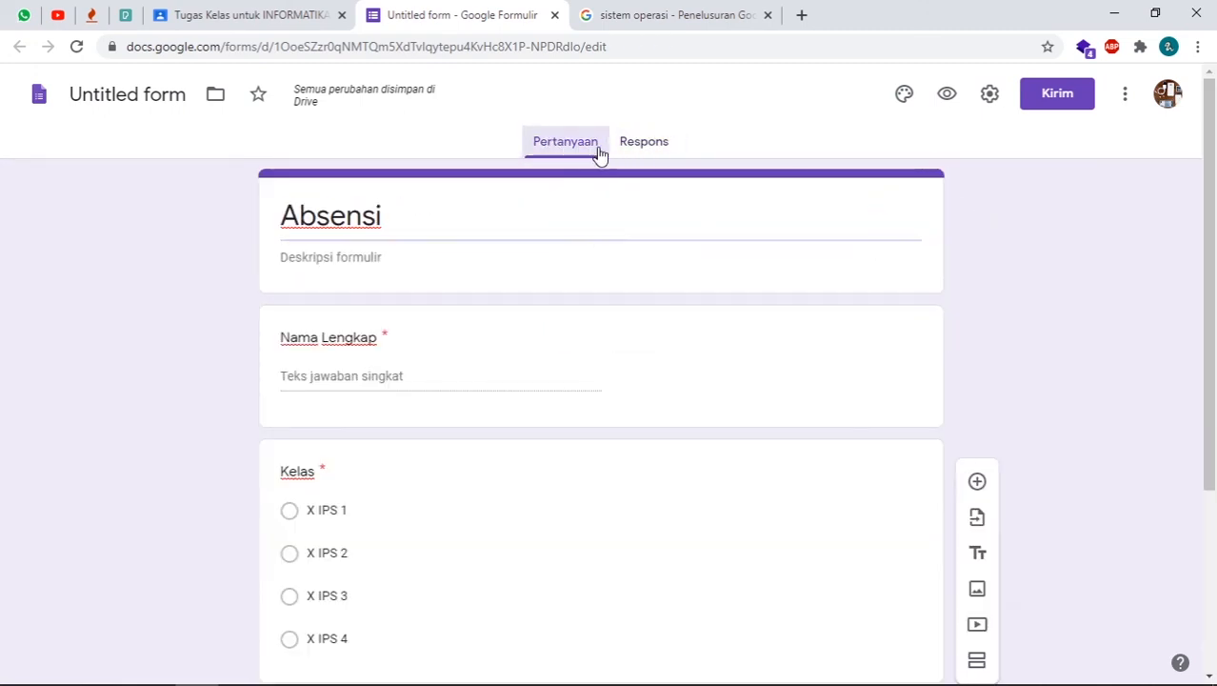
{"action": "scroll", "coordinate": [467, 318], "scroll_direction": "down", "scroll_amount": 3}
{"action": "scroll", "coordinate": [614, 218], "scroll_direction": "up", "scroll_amount": 3}
{"action": "left_click", "coordinate": [653, 142]}
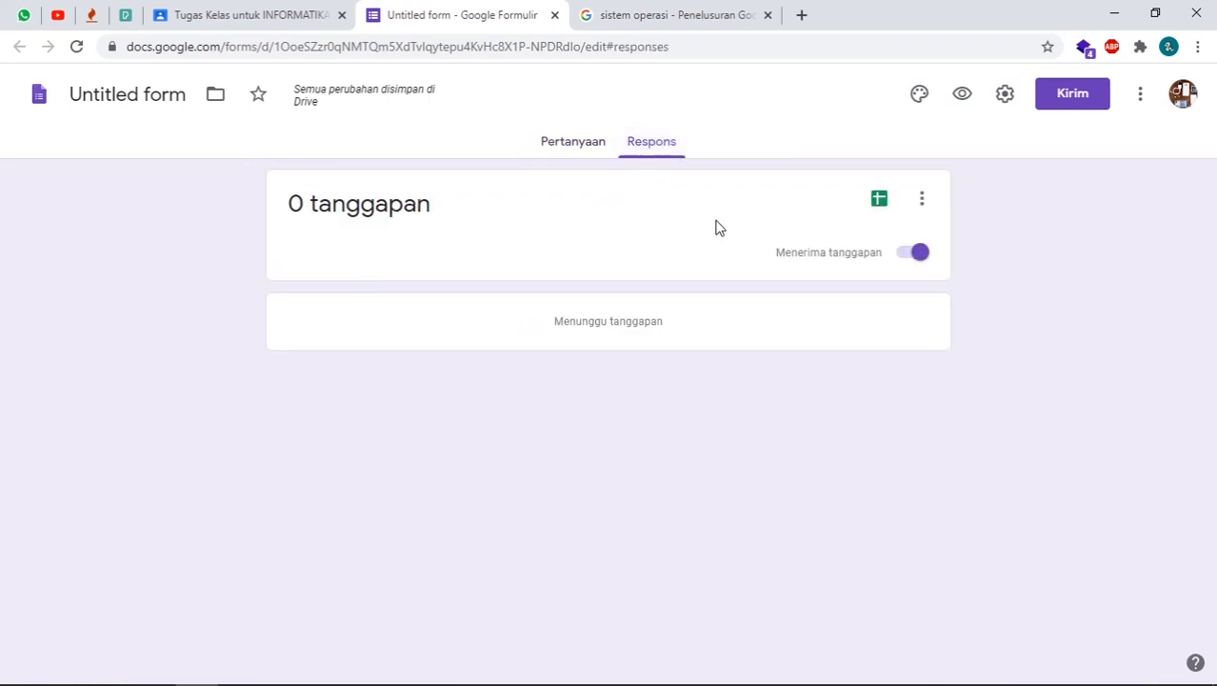
{"action": "left_click", "coordinate": [599, 149]}
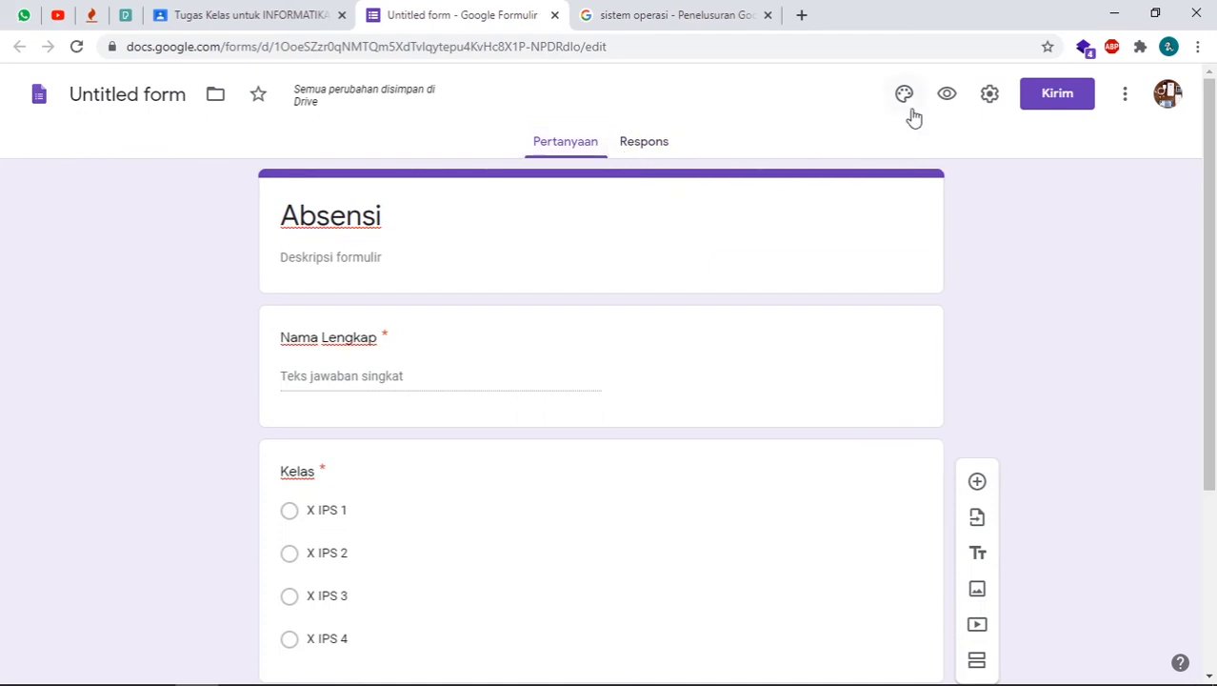
Set the form's confirmation message (Pesan konfirmasi) to "Terima Kasih Sudah Melakukan Absensi" and save the settings
{"action": "left_click", "coordinate": [988, 95]}
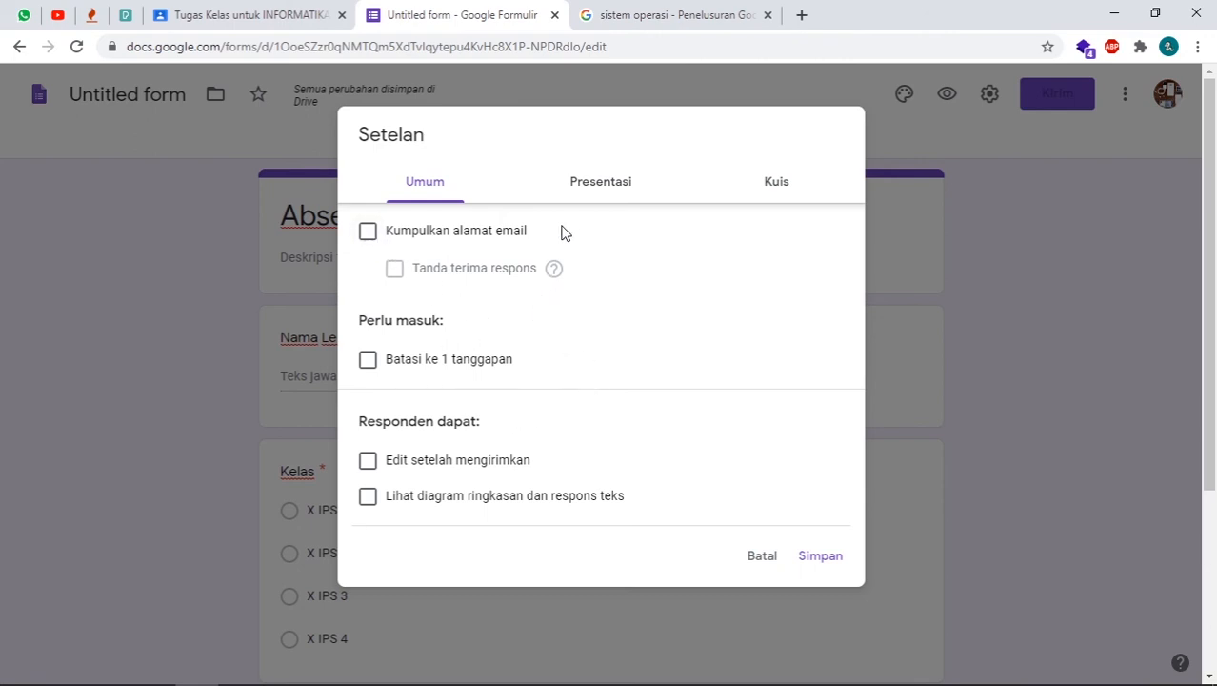
{"action": "left_click", "coordinate": [595, 192]}
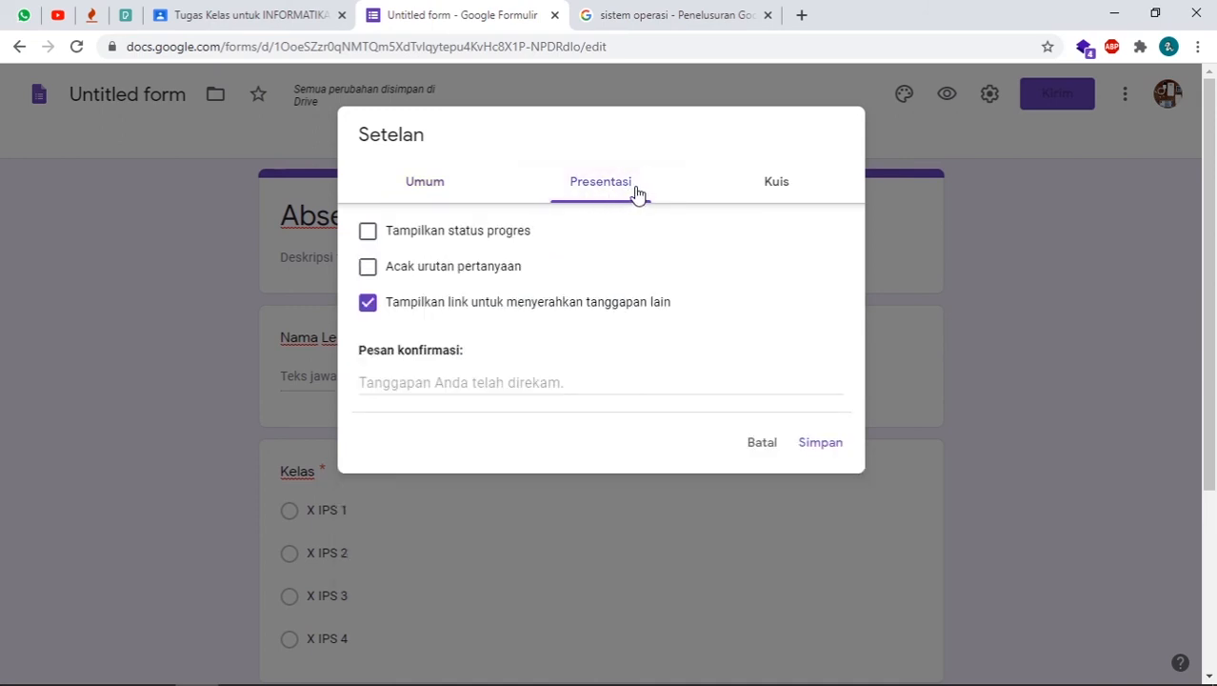
{"action": "left_click", "coordinate": [554, 385]}
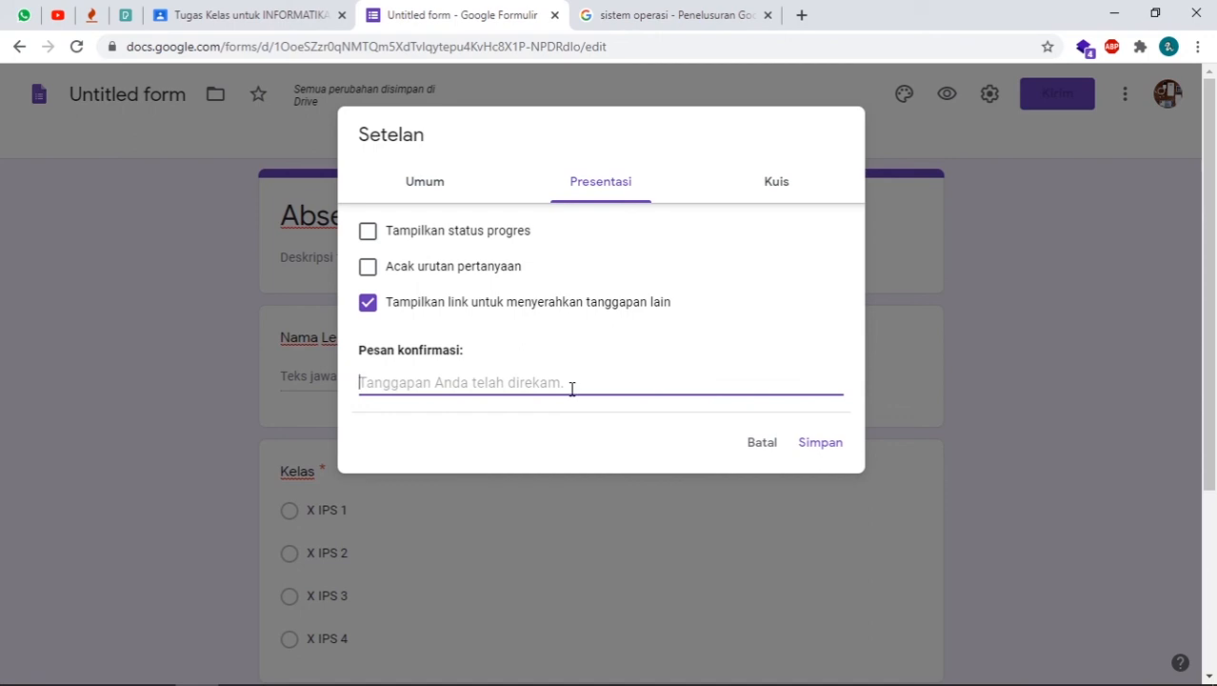
{"action": "type", "text": "Terima K"}
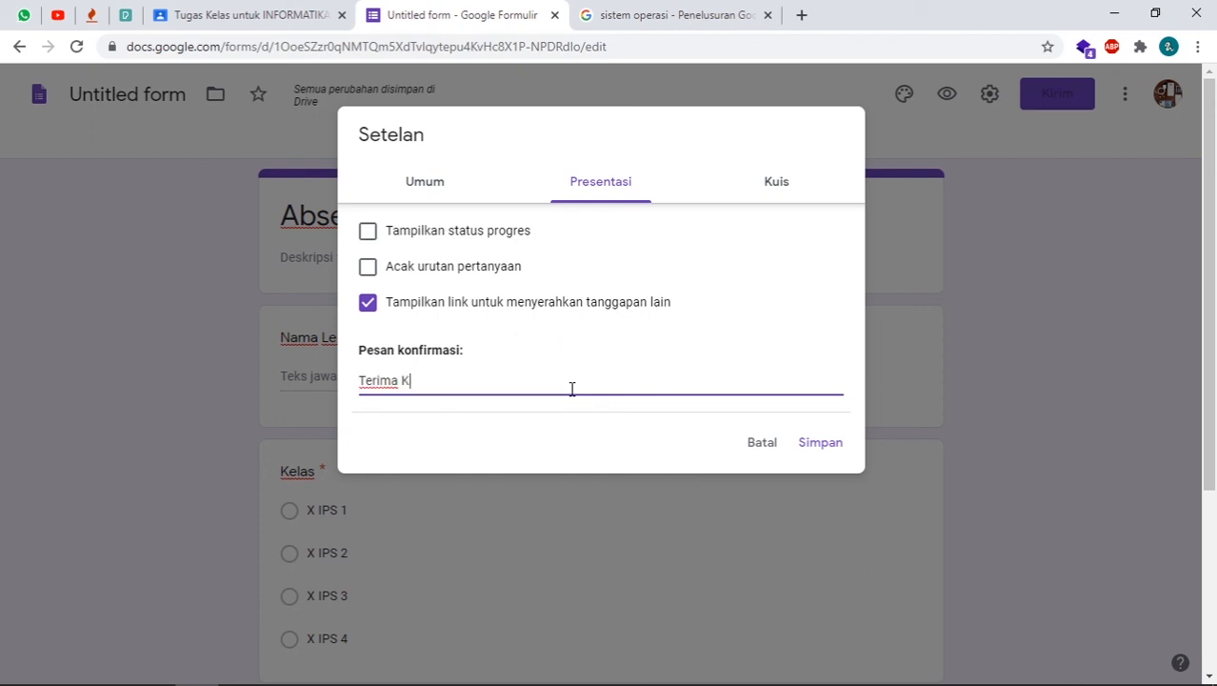
{"action": "type", "text": "asih Sudha "}
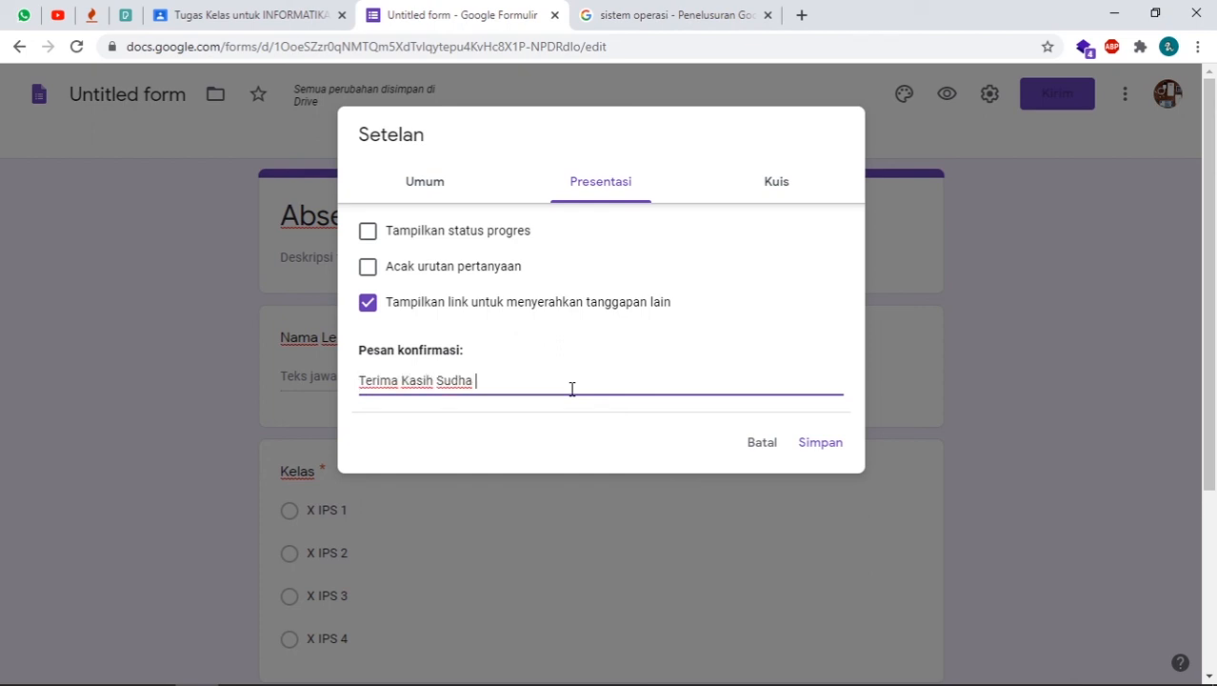
{"action": "key", "text": "BackSpace"}
{"action": "key", "text": "BackSpace"}
{"action": "key", "text": "BackSpace"}
{"action": "type", "text": "ah Melakukan Absensi"}
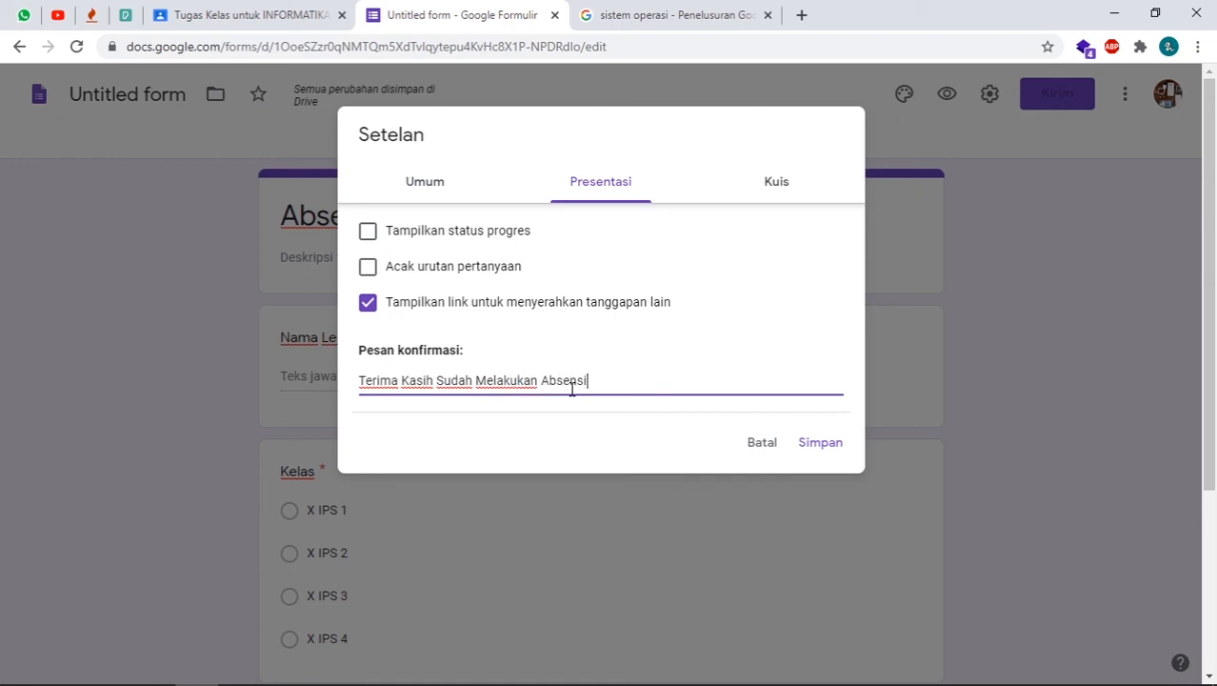
{"action": "left_click", "coordinate": [815, 444]}
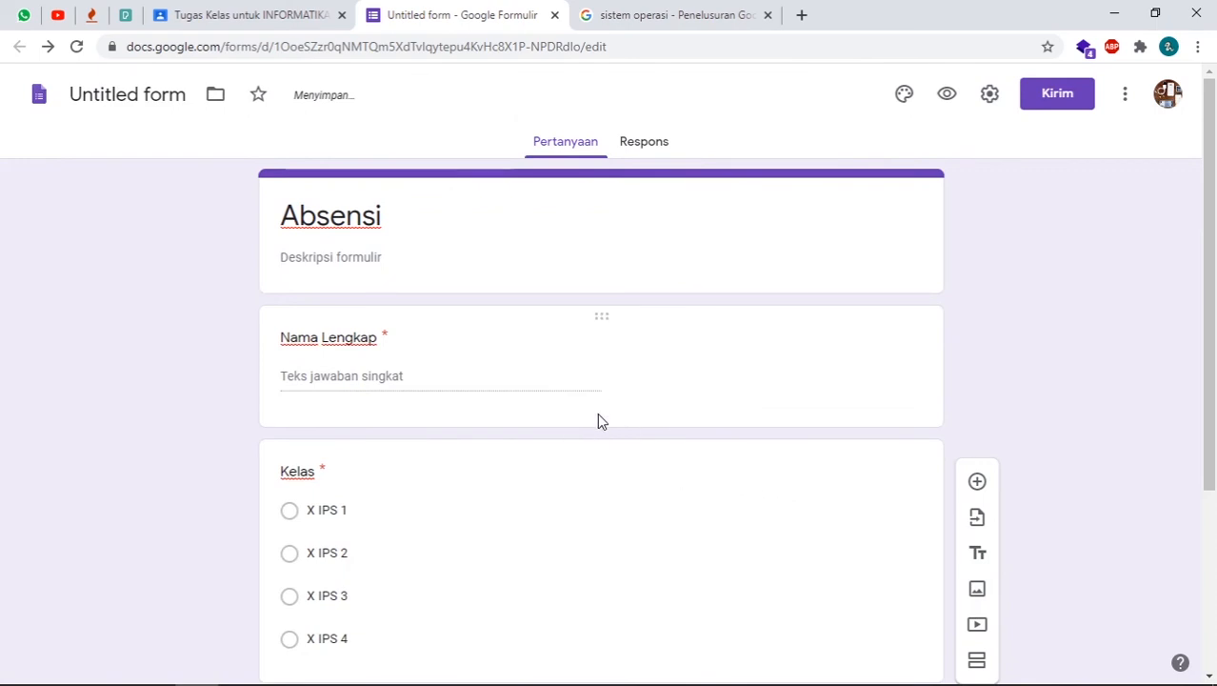
Close the finished form and publish the Absensi assignment to the class immediately (Tugaskan)
{"action": "scroll", "coordinate": [678, 440], "scroll_direction": "down", "scroll_amount": 3}
{"action": "scroll", "coordinate": [659, 446], "scroll_direction": "up", "scroll_amount": 3}
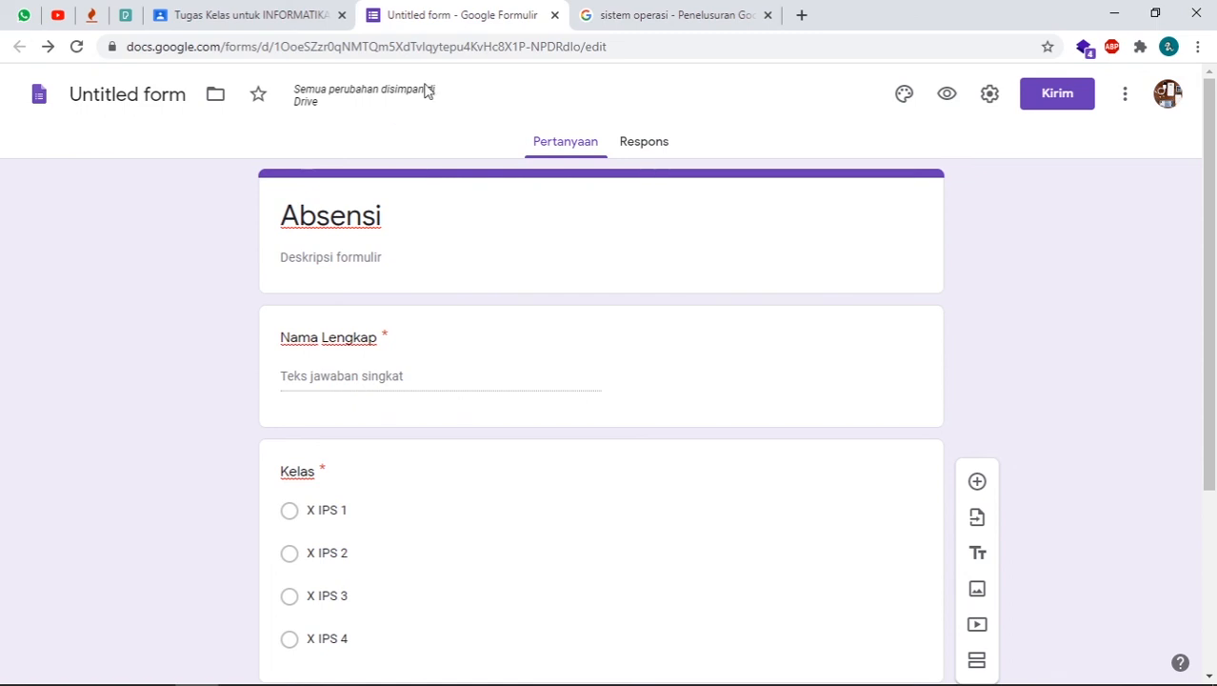
{"action": "left_click", "coordinate": [555, 16]}
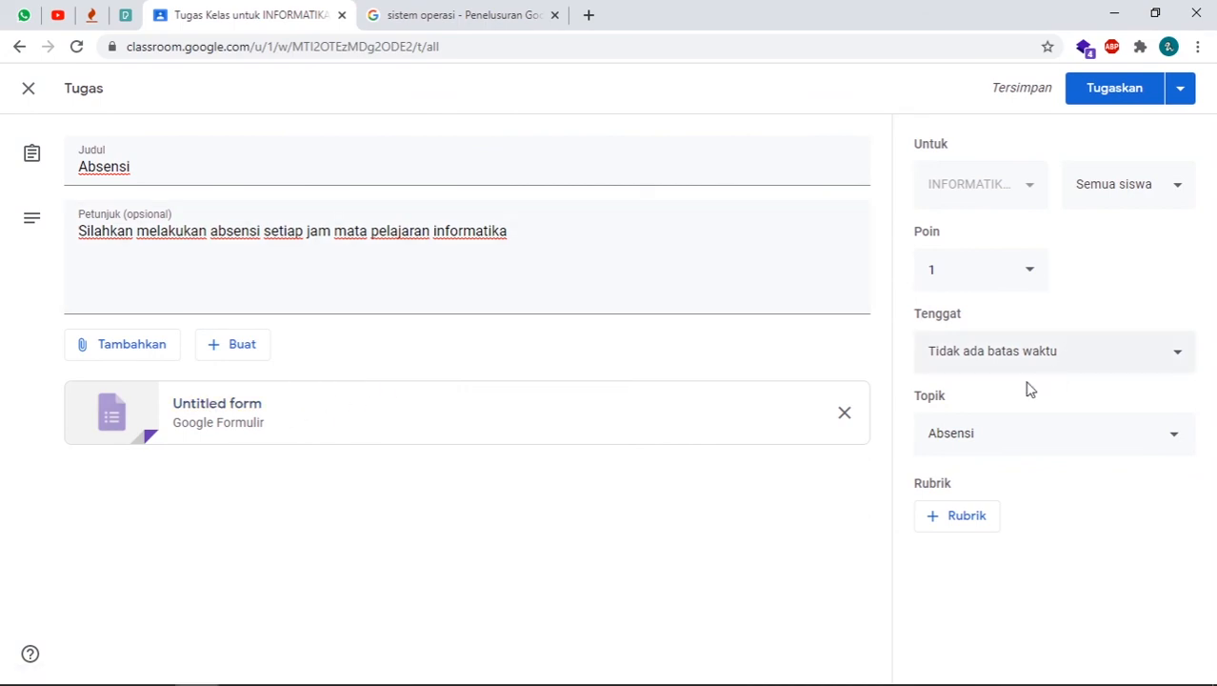
{"action": "left_click", "coordinate": [1184, 92]}
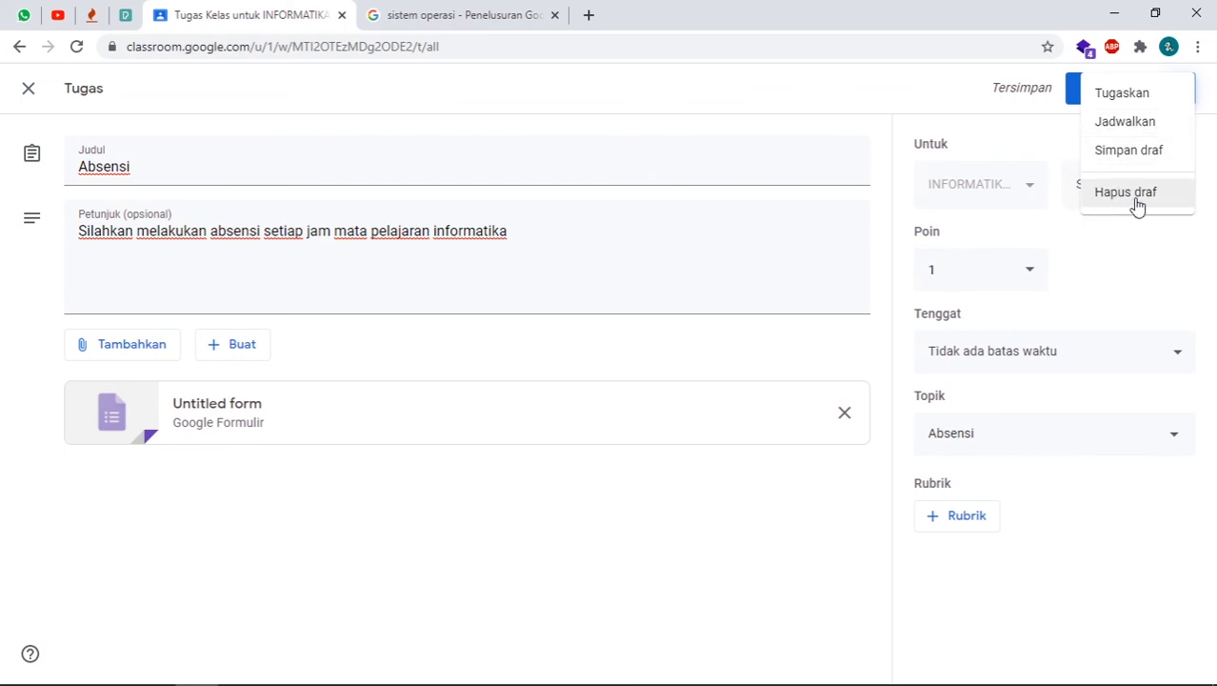
{"action": "left_click", "coordinate": [1113, 103]}
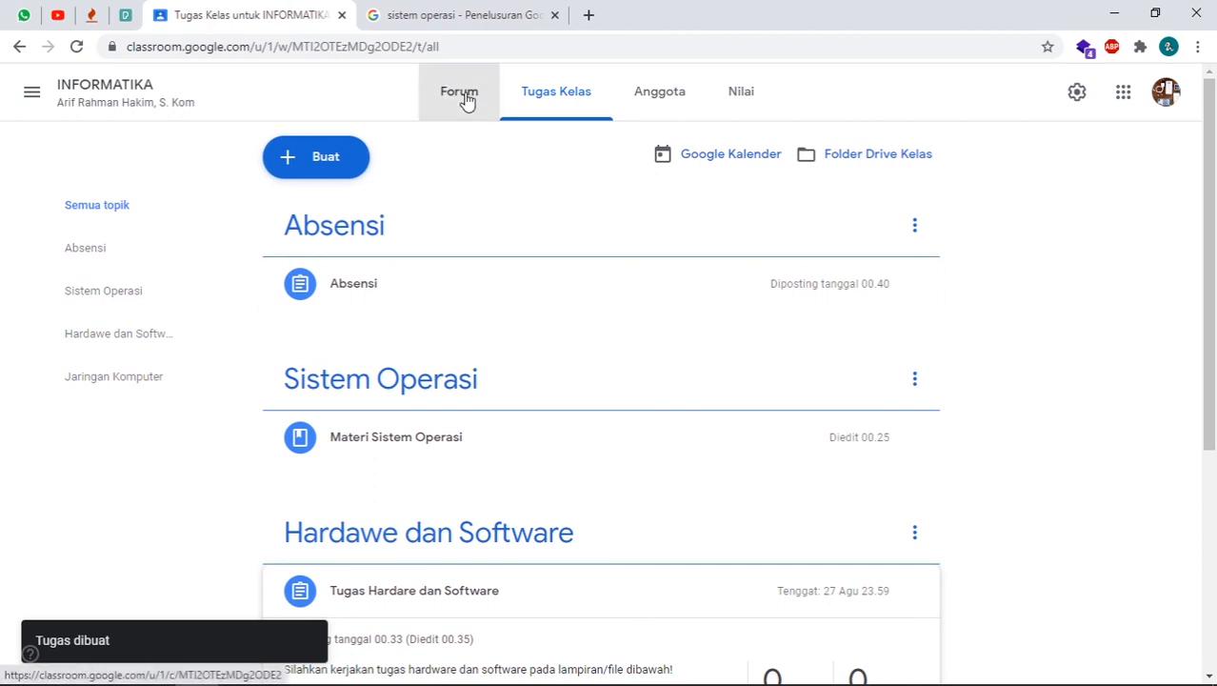
Check the class Forum for the newly posted Absensi assignment
{"action": "left_click", "coordinate": [466, 99]}
{"action": "scroll", "coordinate": [650, 435], "scroll_direction": "down", "scroll_amount": 1}
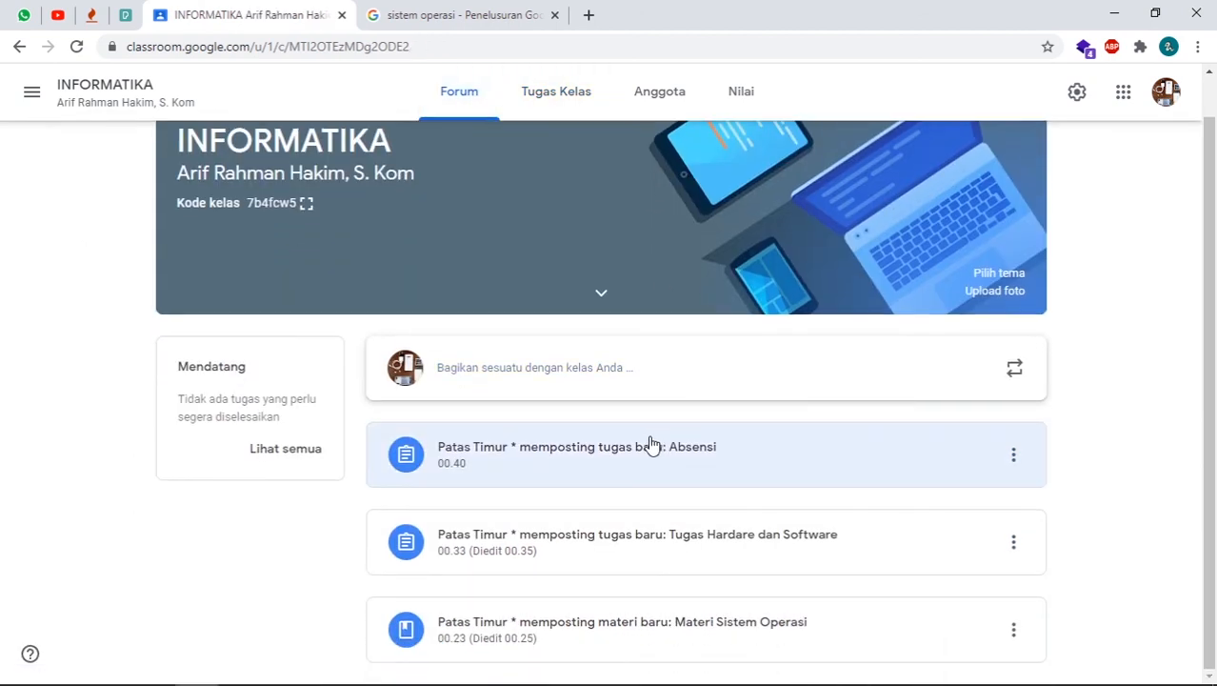
{"action": "scroll", "coordinate": [630, 527], "scroll_direction": "up", "scroll_amount": 1}
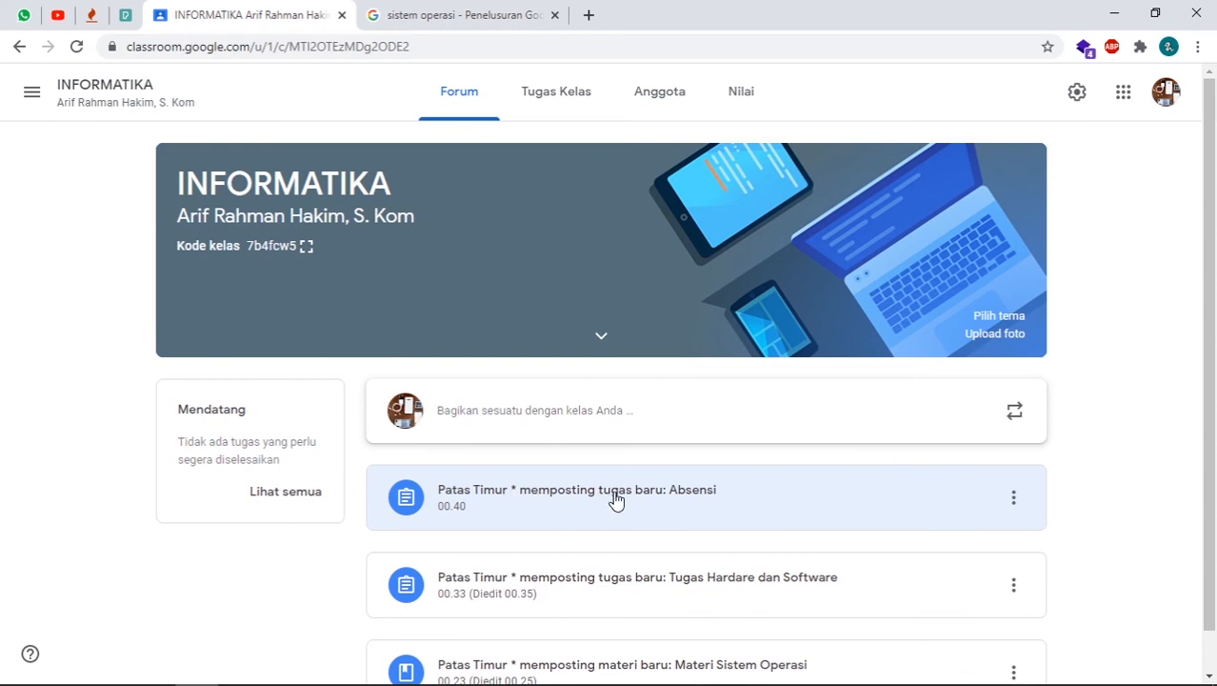
{"action": "scroll", "coordinate": [621, 505], "scroll_direction": "down", "scroll_amount": 1}
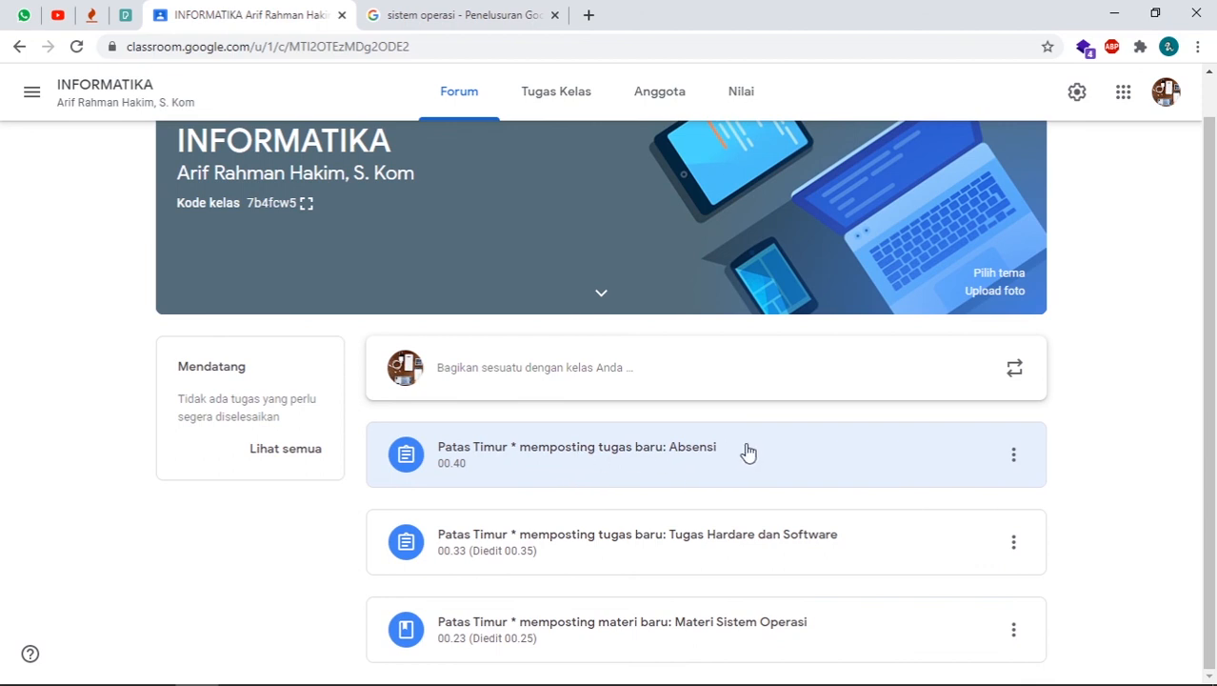
{"action": "scroll", "coordinate": [645, 457], "scroll_direction": "up", "scroll_amount": 1}
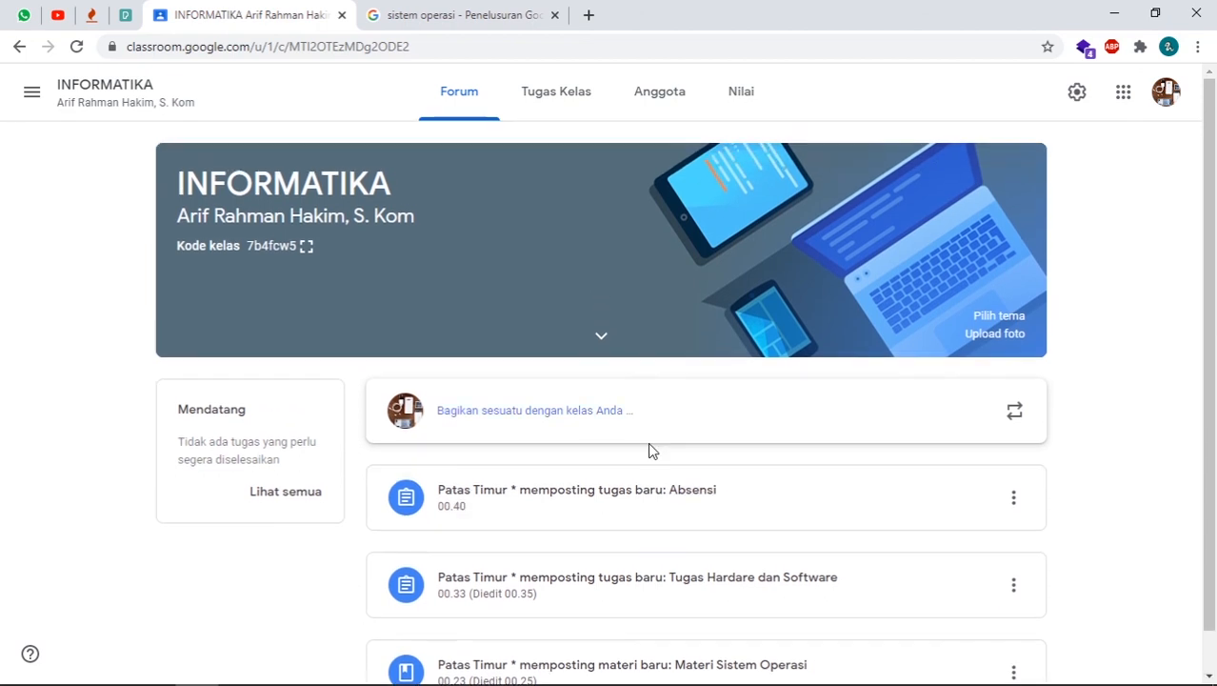
Review the topics and the posts under them on the class's Tugas Kelas page
{"action": "left_click", "coordinate": [557, 91]}
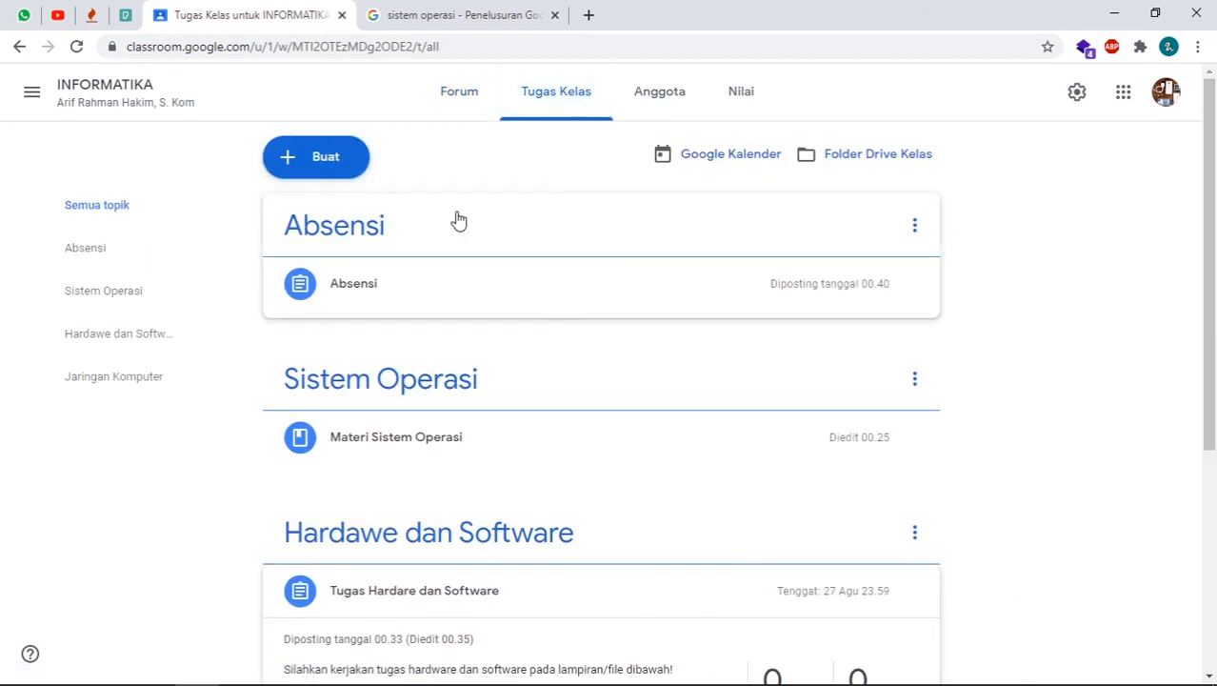
{"action": "scroll", "coordinate": [564, 359], "scroll_direction": "down", "scroll_amount": 4}
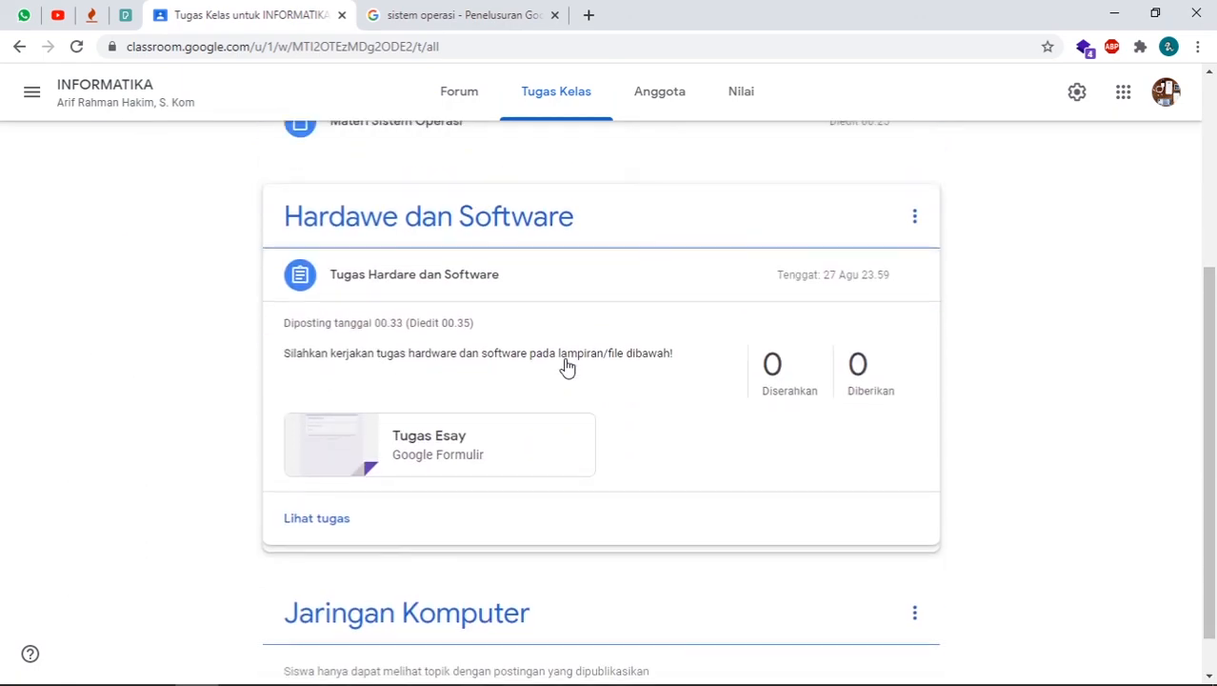
{"action": "scroll", "coordinate": [538, 485], "scroll_direction": "up", "scroll_amount": 4}
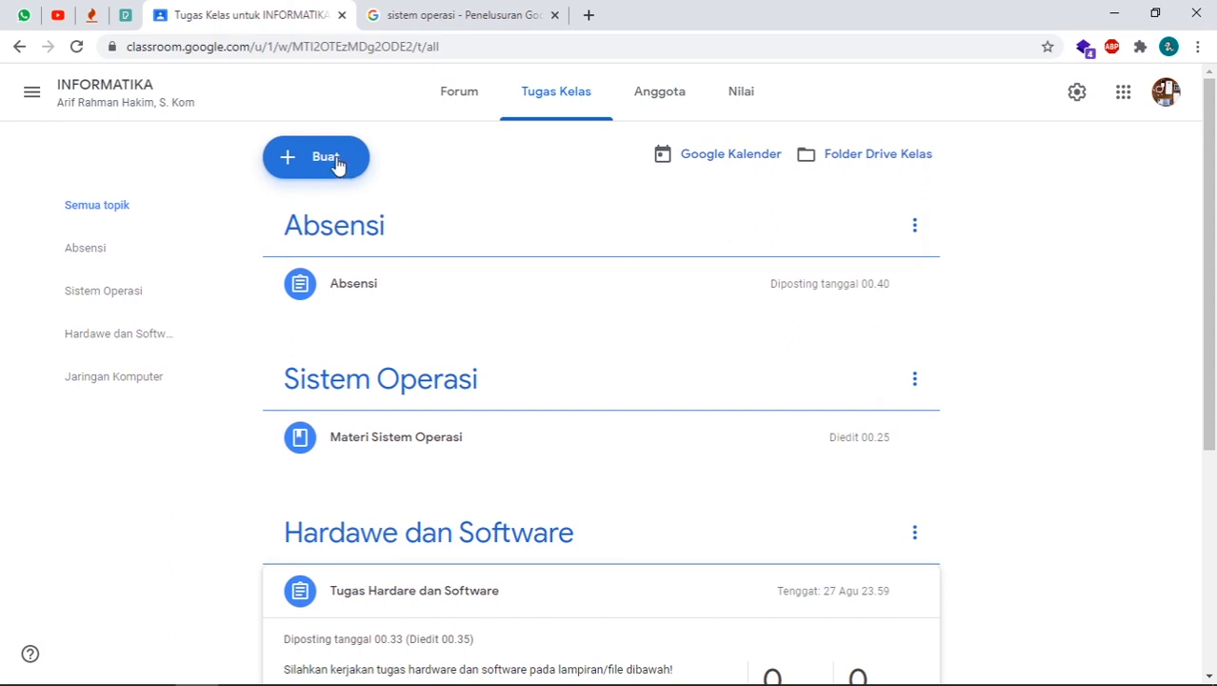
Start a new question (Pertanyaan), examine its answer type choices, and close it without posting
{"action": "left_click", "coordinate": [341, 164]}
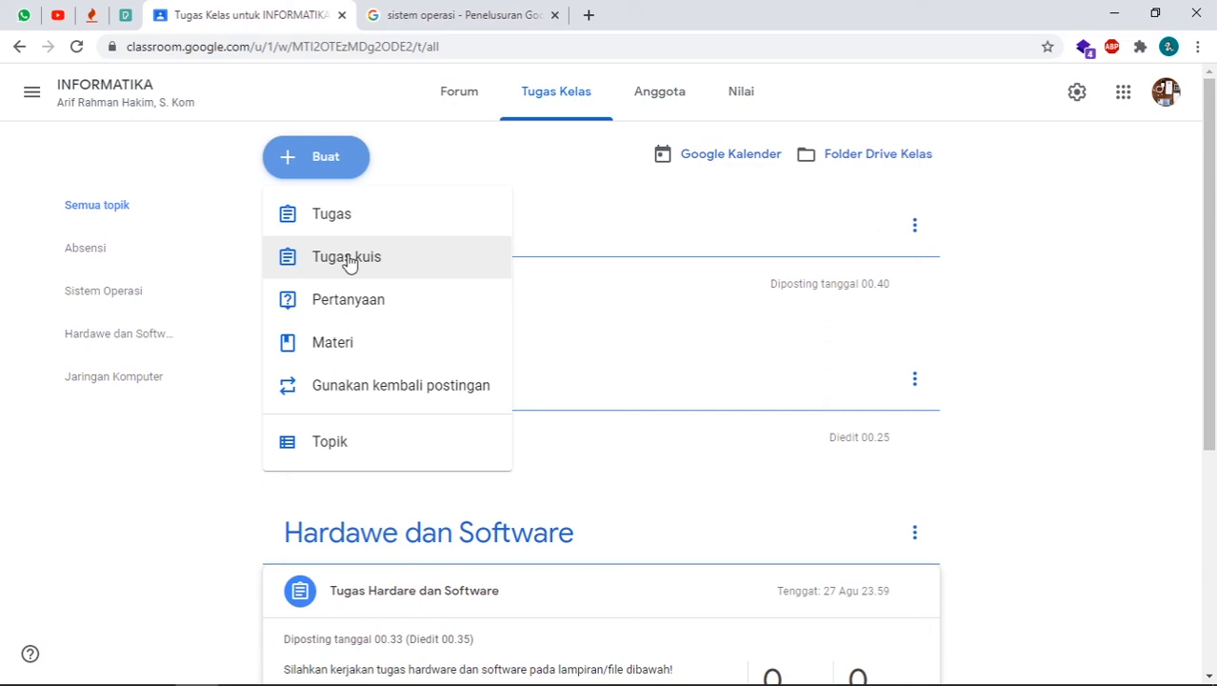
{"action": "left_click", "coordinate": [360, 310]}
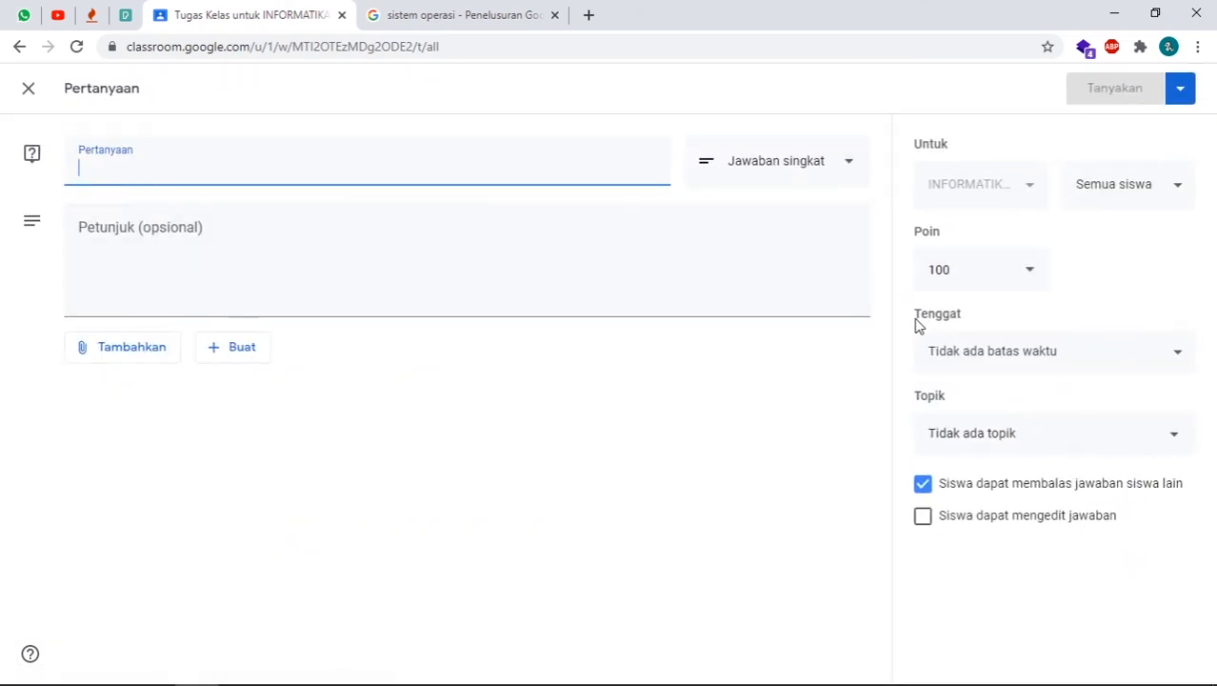
{"action": "left_click", "coordinate": [827, 172]}
{"action": "left_click", "coordinate": [821, 168]}
{"action": "left_click", "coordinate": [805, 171]}
{"action": "left_click", "coordinate": [805, 170]}
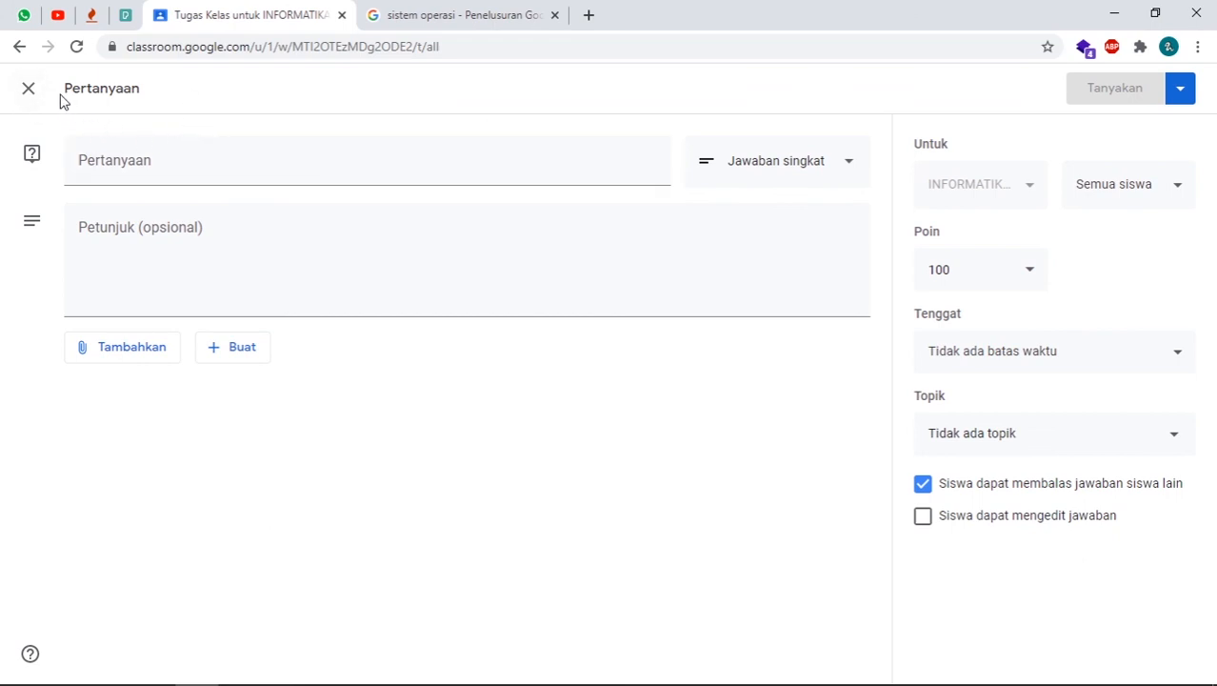
{"action": "left_click", "coordinate": [30, 91]}
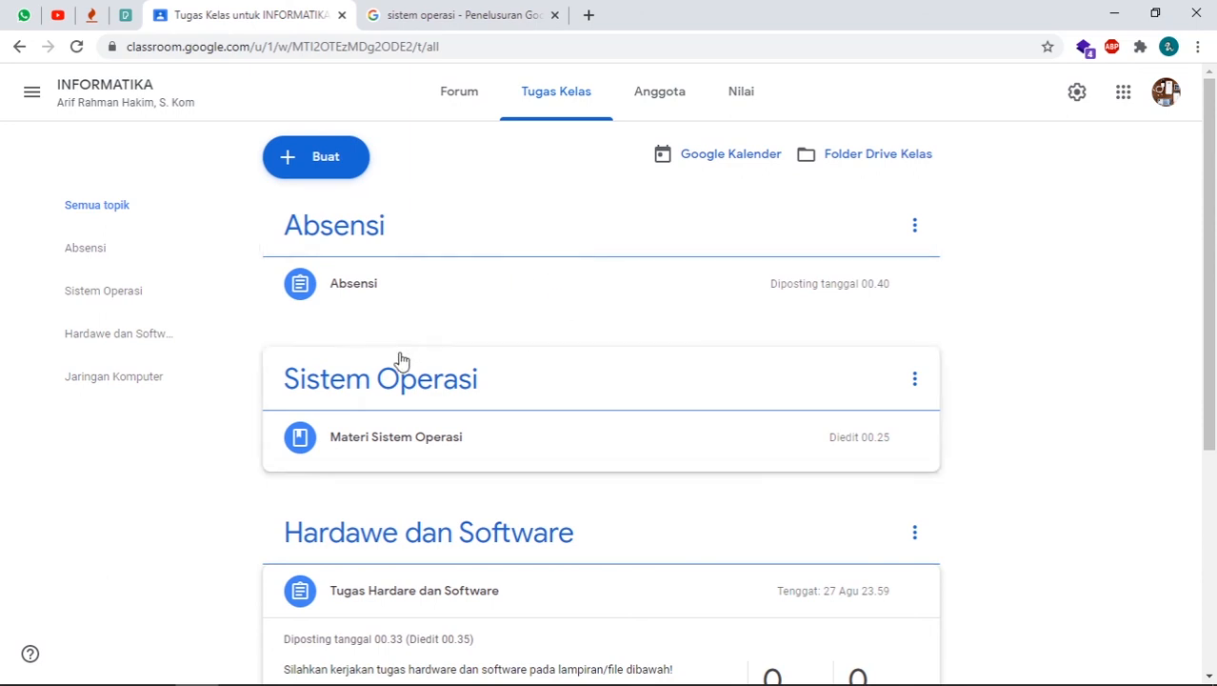
{"action": "scroll", "coordinate": [767, 496], "scroll_direction": "down", "scroll_amount": 3}
{"action": "scroll", "coordinate": [769, 491], "scroll_direction": "up", "scroll_amount": 3}
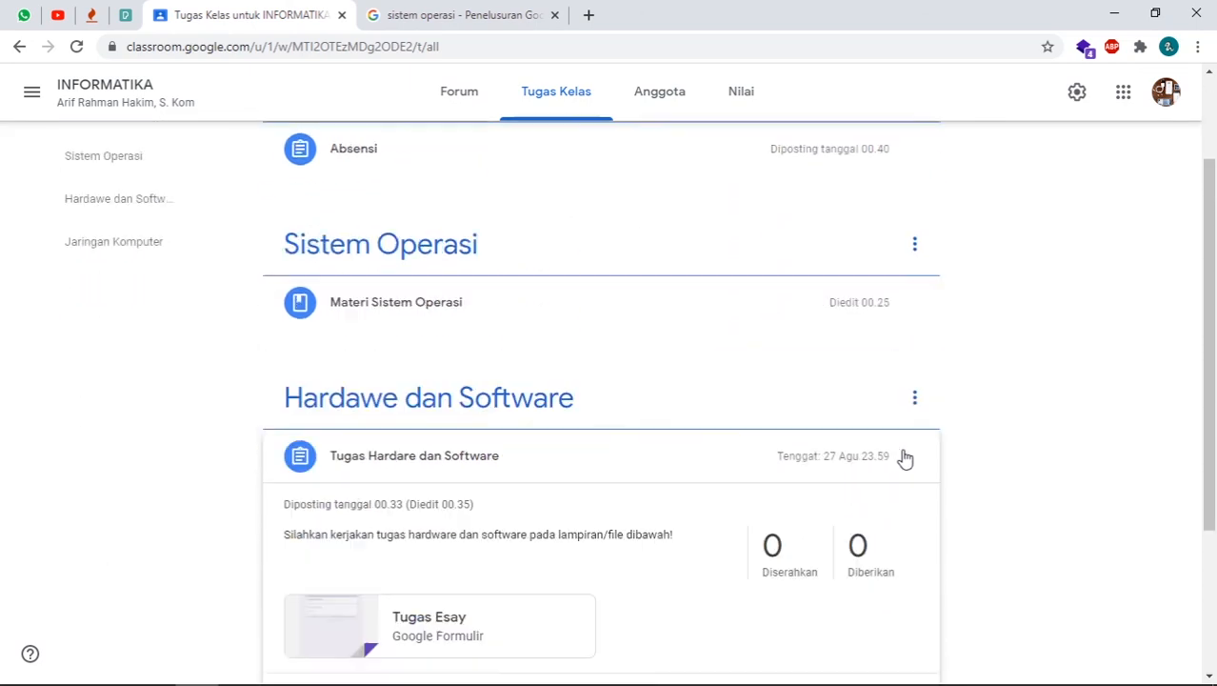